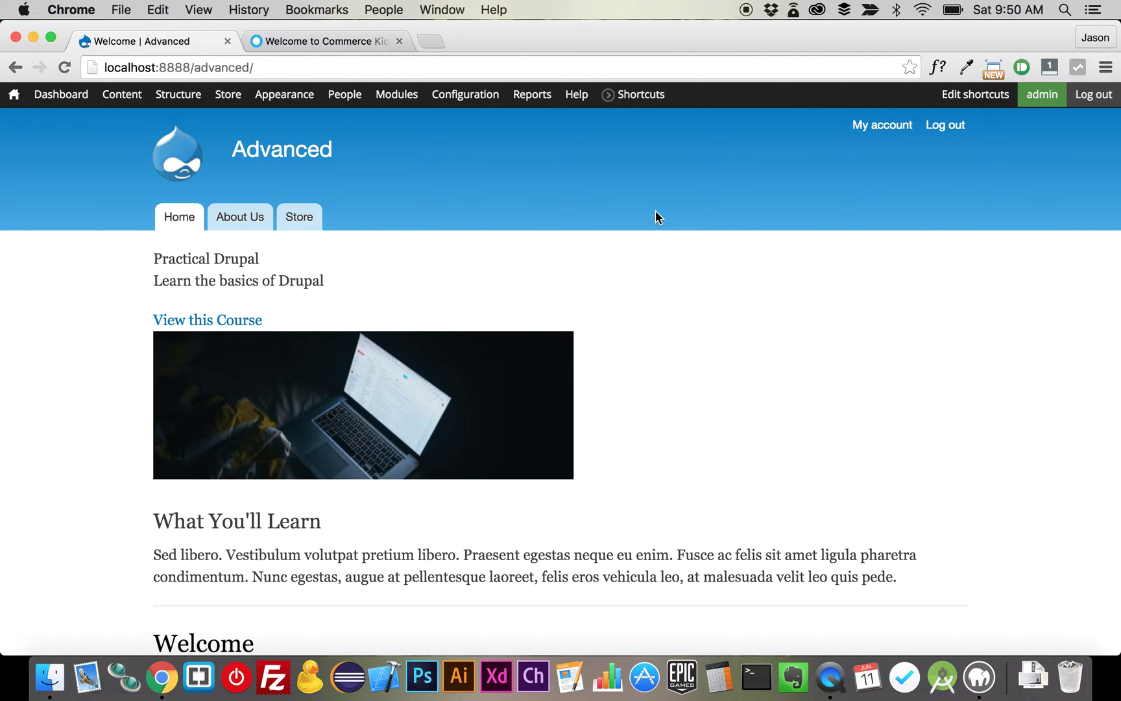
Compare with the Kickstart store, then open the Advanced site's block layout
{"action": "left_click", "coordinate": [338, 42]}
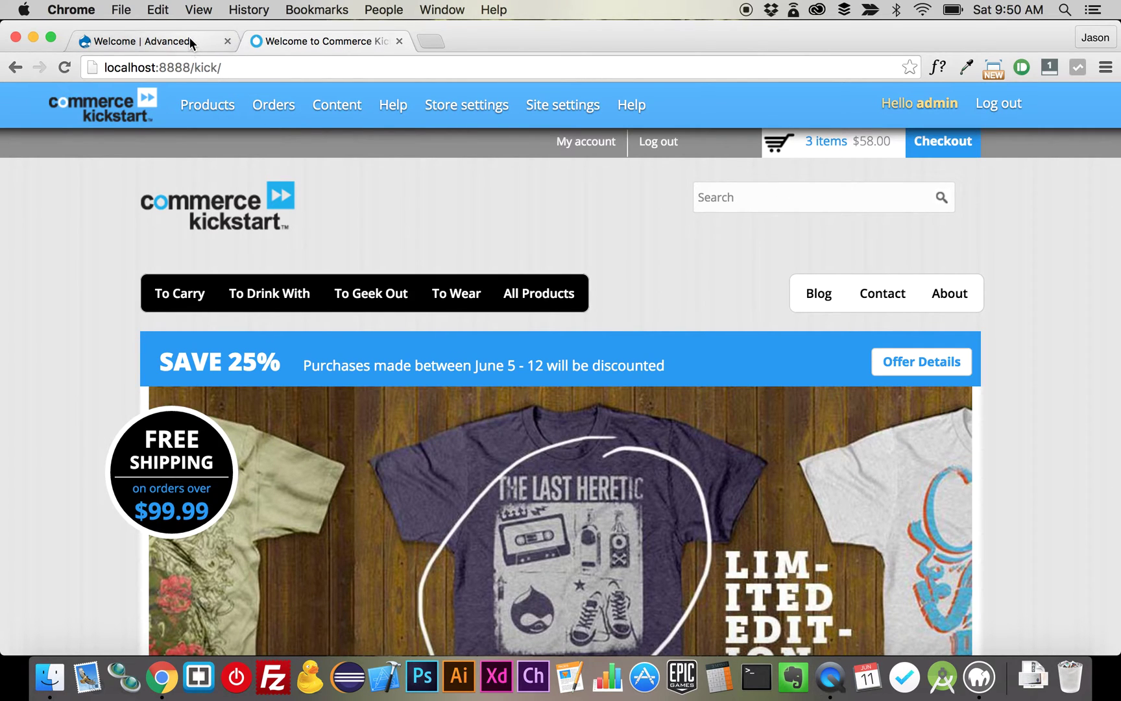
{"action": "left_click", "coordinate": [188, 39]}
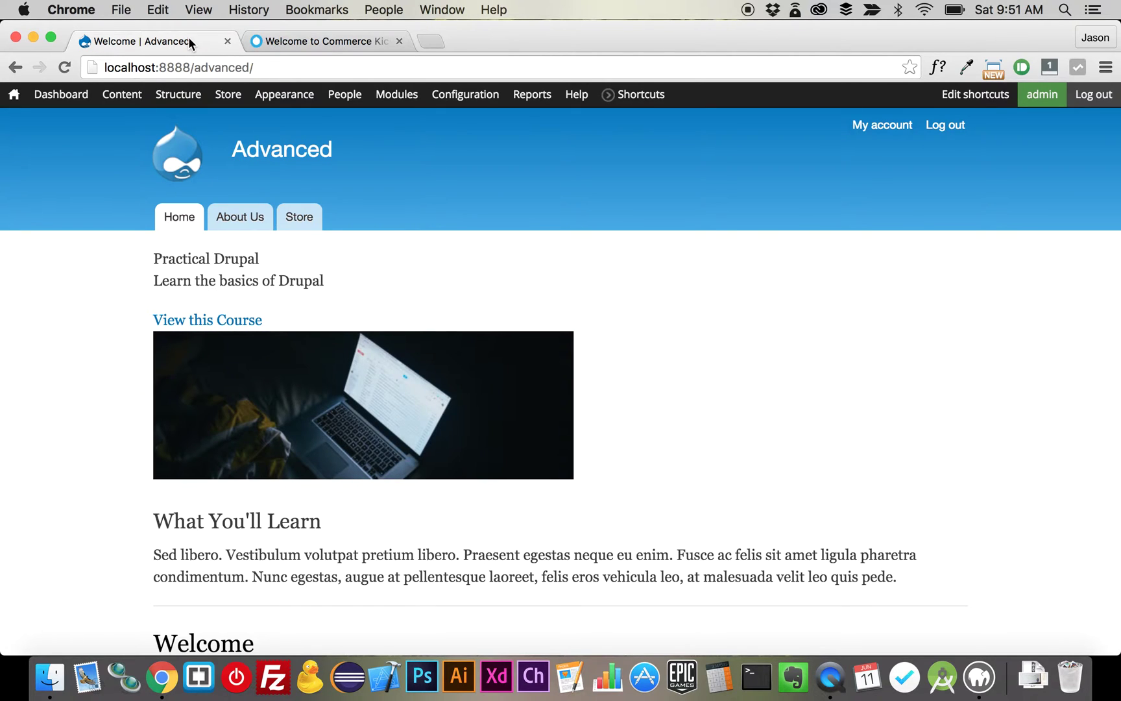
{"action": "mouse_move", "coordinate": [175, 94]}
{"action": "left_click", "coordinate": [168, 122]}
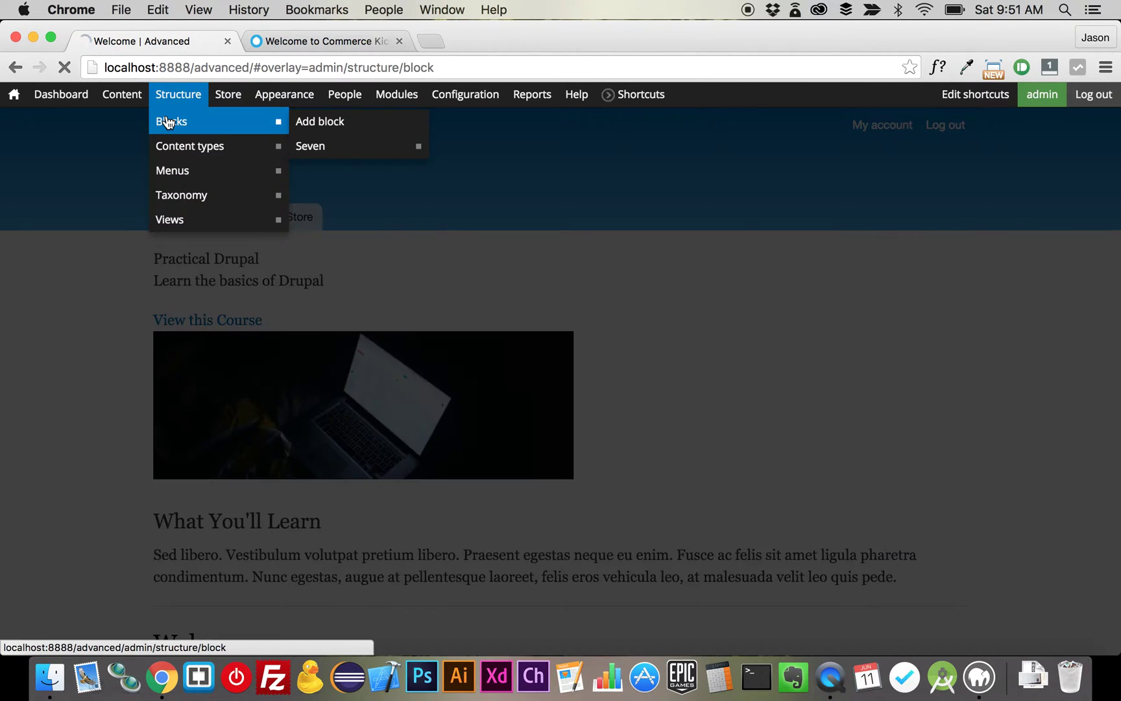
{"action": "scroll", "coordinate": [205, 391], "scroll_direction": "down", "scroll_amount": 15}
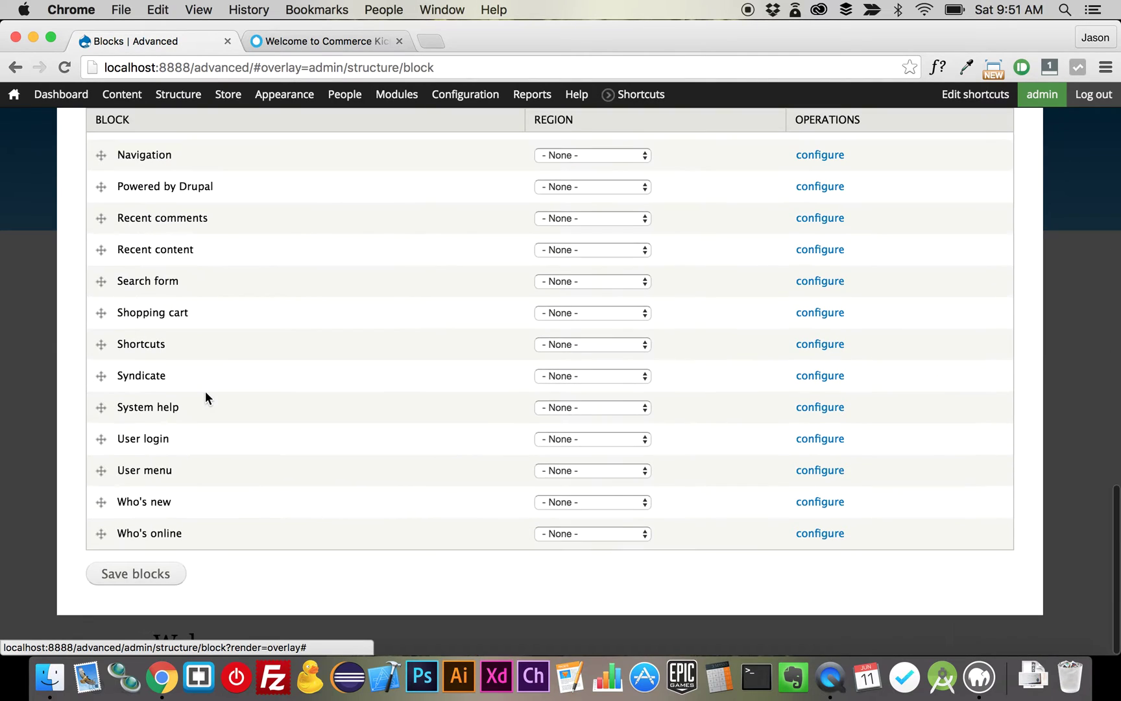
{"action": "scroll", "coordinate": [205, 393], "scroll_direction": "up", "scroll_amount": 4}
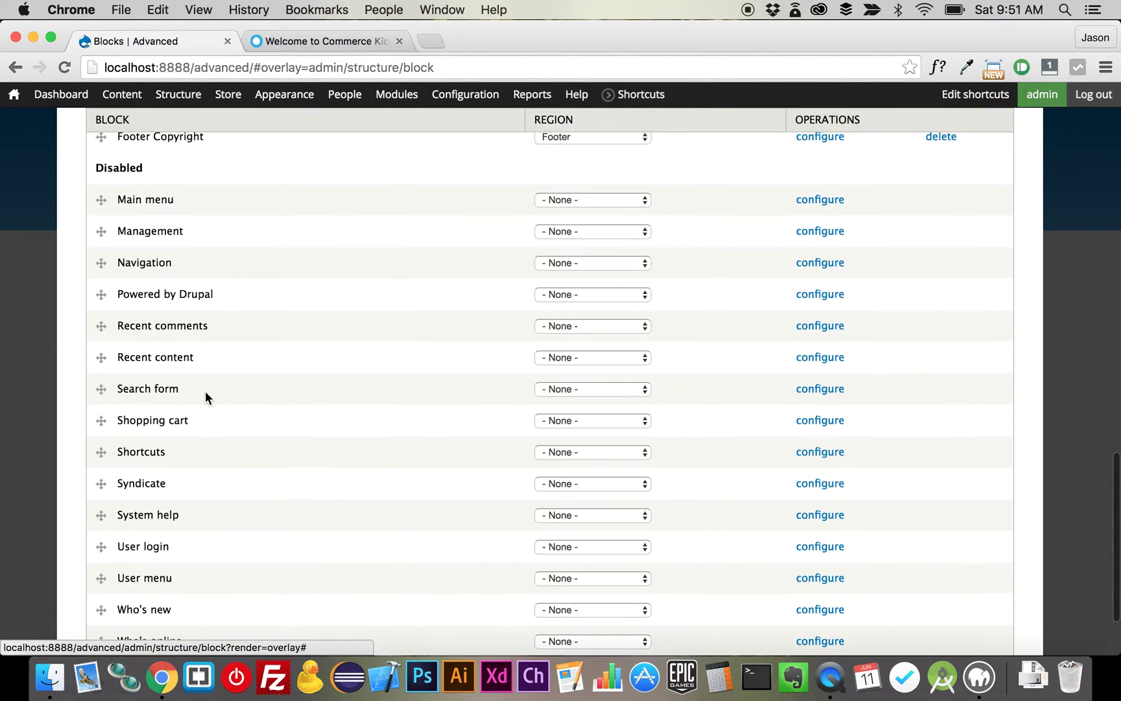
{"action": "scroll", "coordinate": [205, 397], "scroll_direction": "down", "scroll_amount": 1}
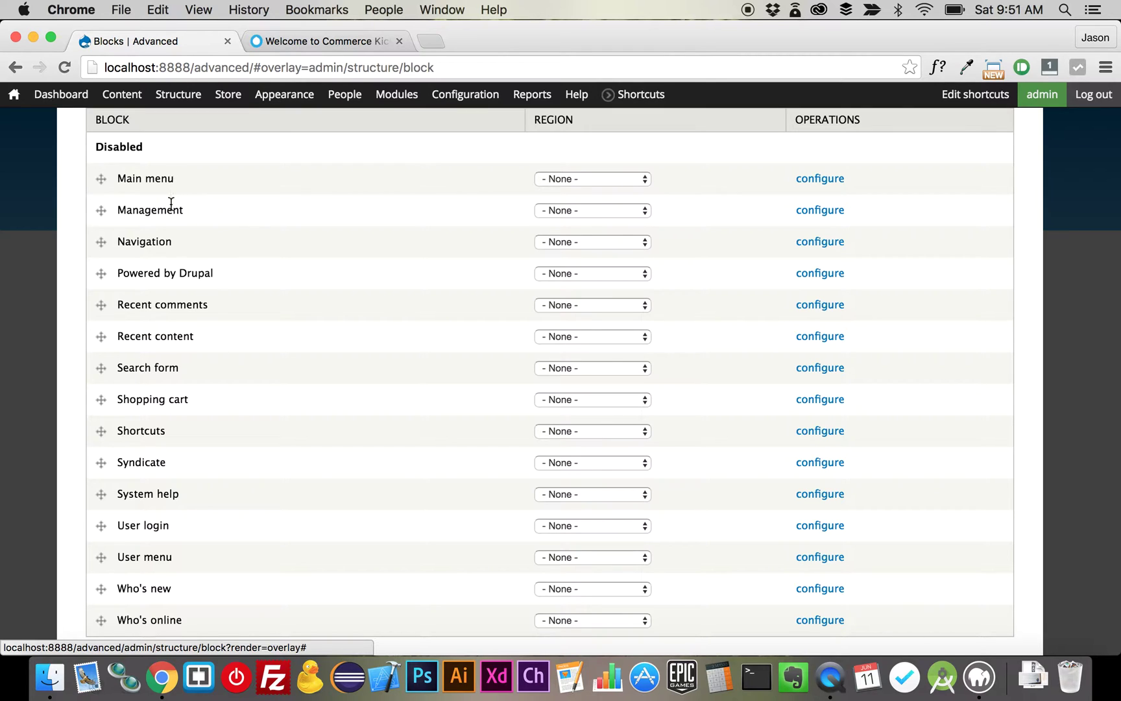
{"action": "scroll", "coordinate": [170, 440], "scroll_direction": "down", "scroll_amount": 1}
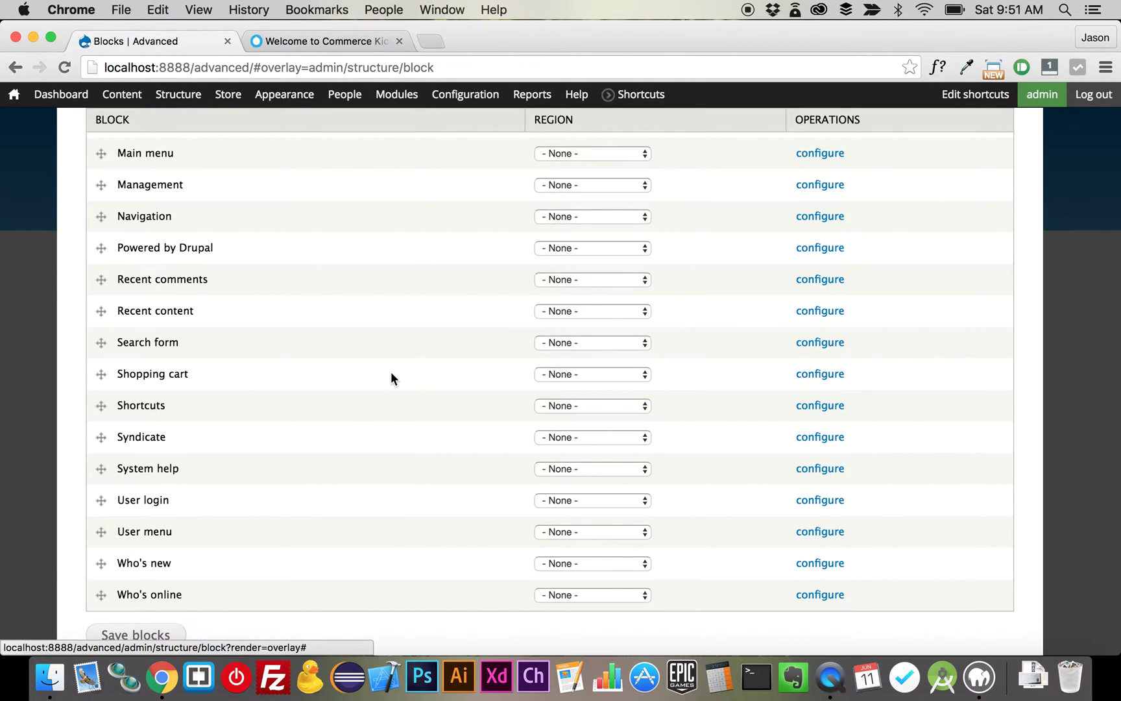
Place the Shopping cart block in the Header region, save the blocks, and close the overlay
{"action": "left_click", "coordinate": [355, 41]}
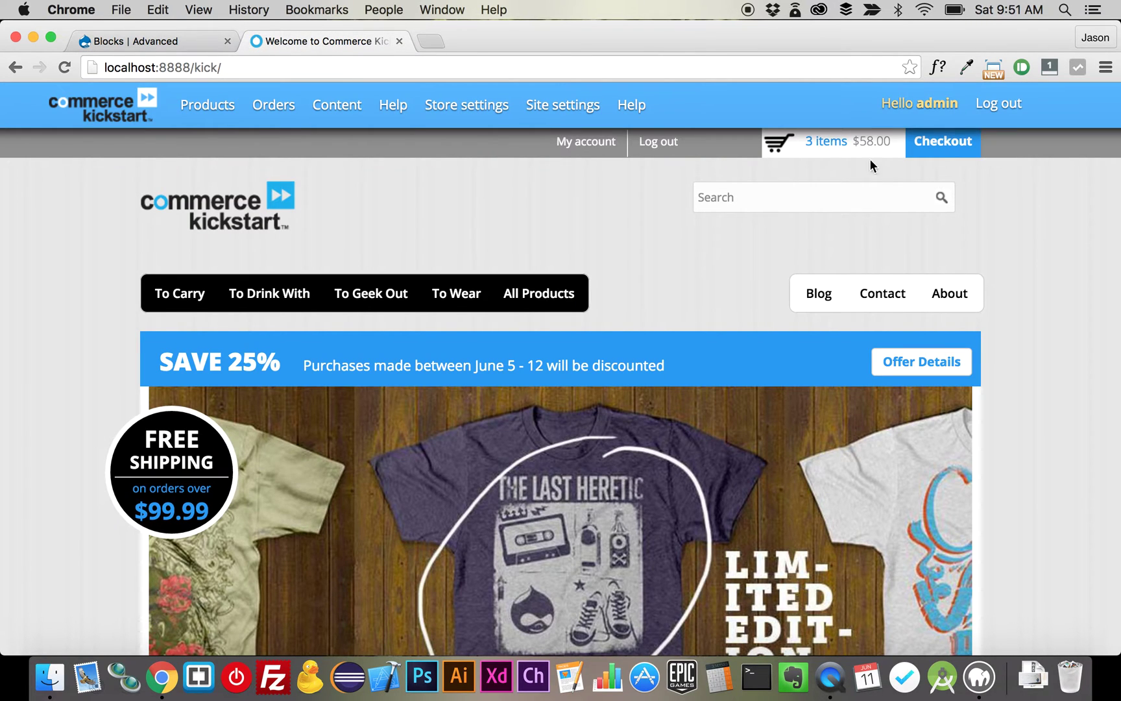
{"action": "left_click", "coordinate": [135, 33]}
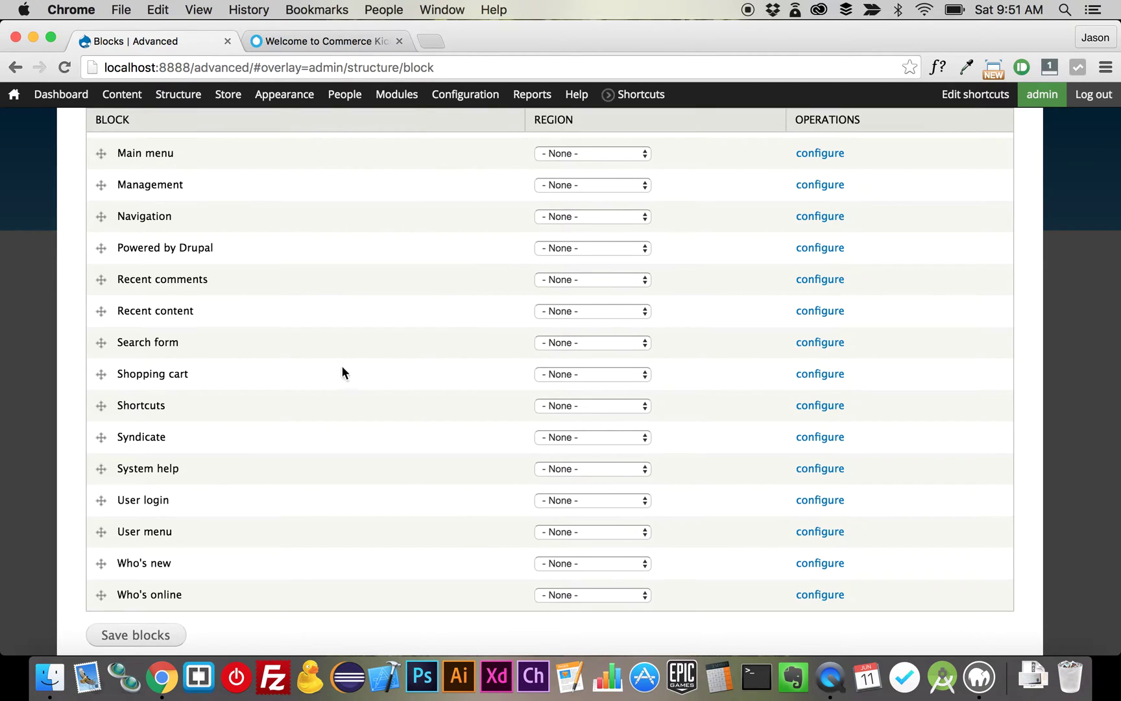
{"action": "left_click", "coordinate": [600, 377]}
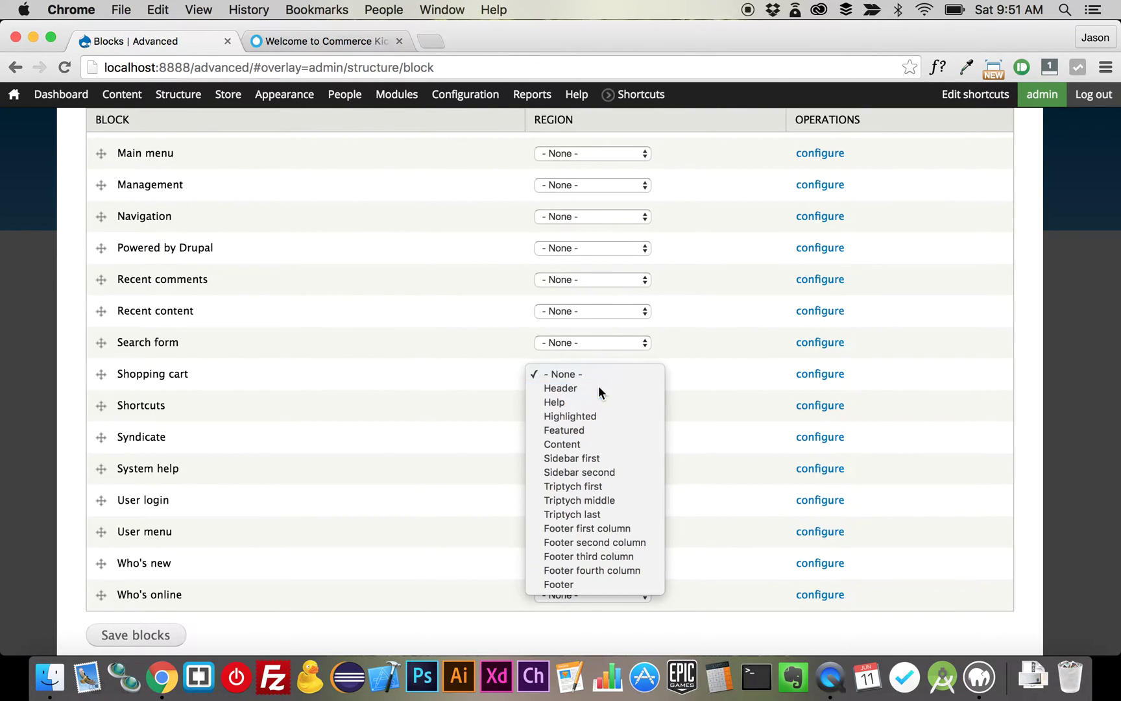
{"action": "left_click", "coordinate": [598, 386]}
{"action": "left_click", "coordinate": [133, 603]}
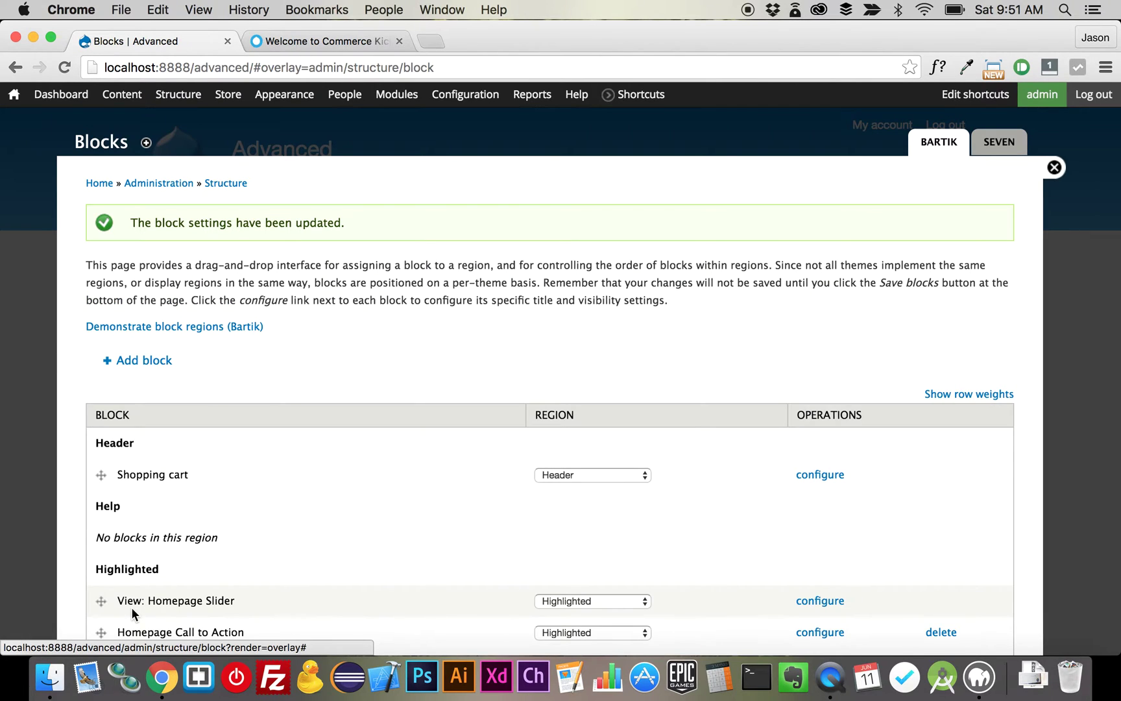
{"action": "left_click", "coordinate": [1055, 167]}
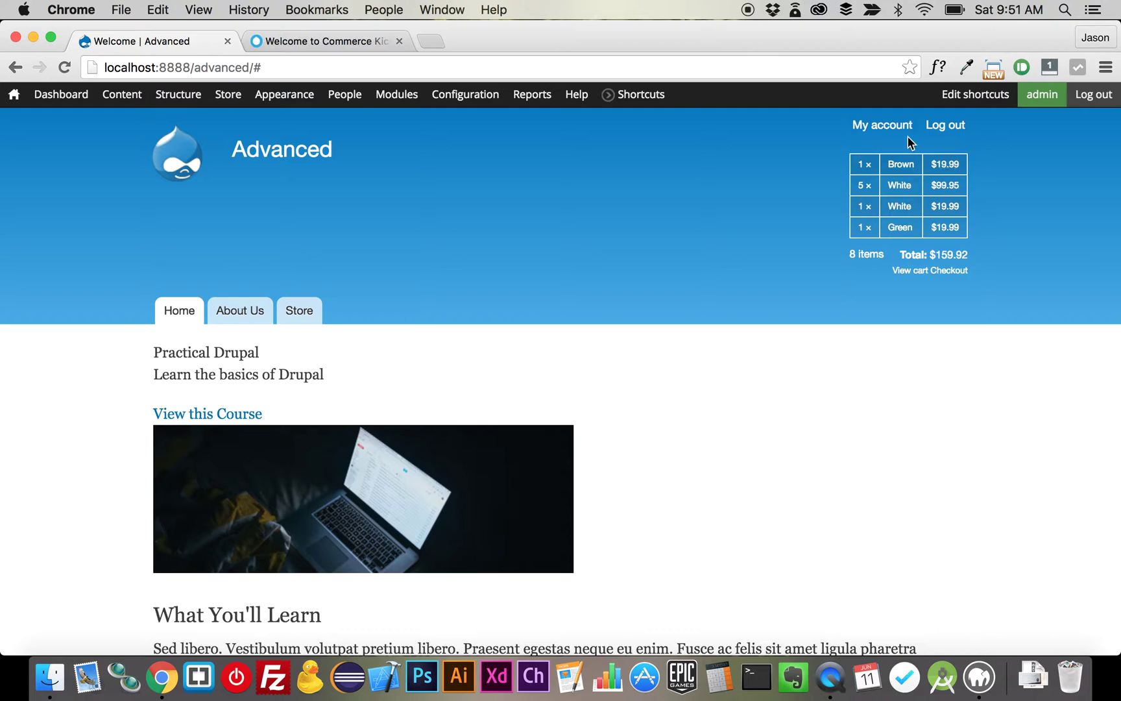
Add the Drupal Hat from the Store's Hats category, bringing the cart to 9 items, $174.91
{"action": "left_click", "coordinate": [309, 325]}
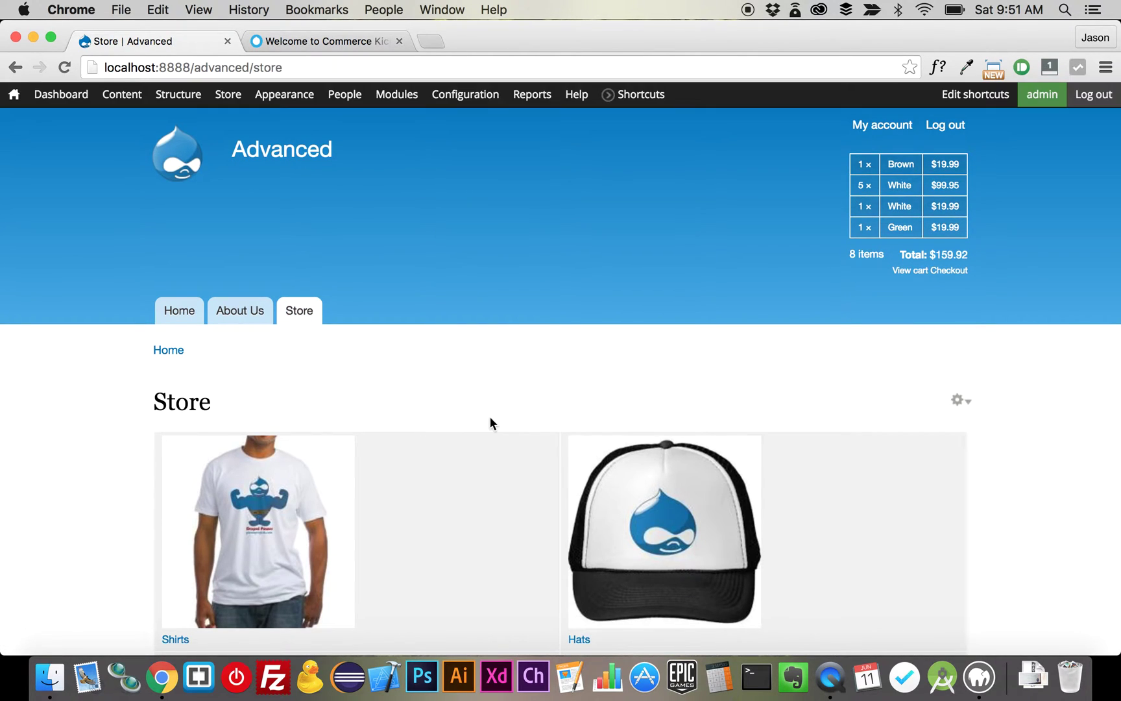
{"action": "left_click", "coordinate": [681, 495]}
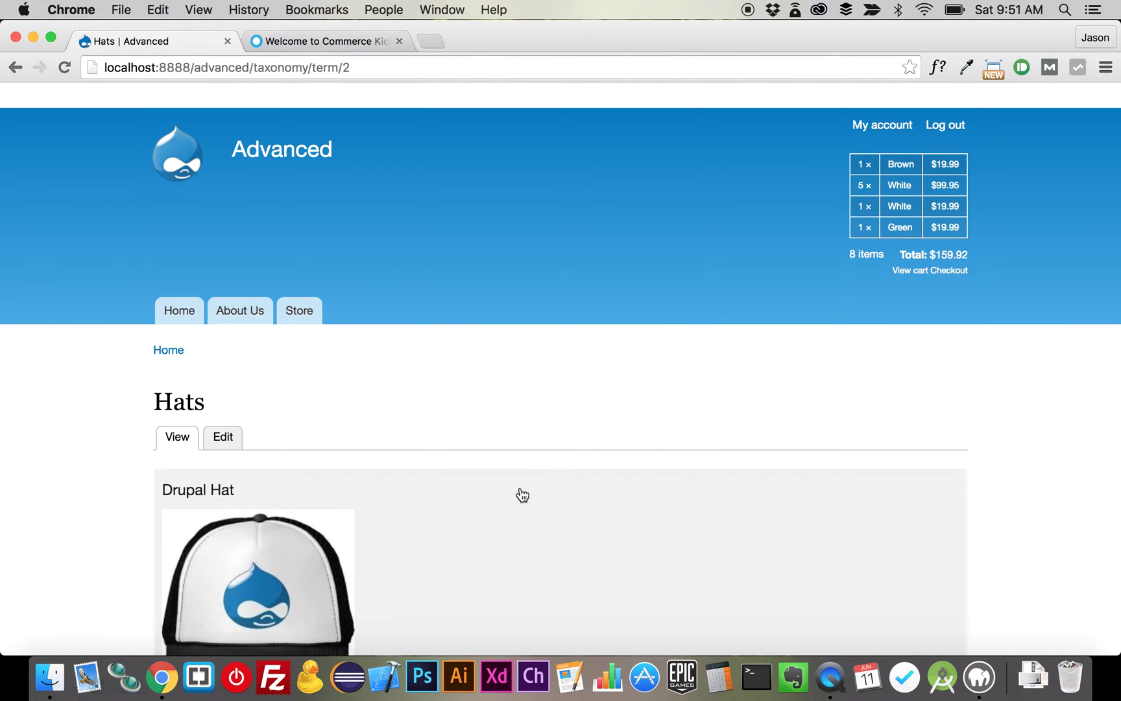
{"action": "scroll", "coordinate": [302, 539], "scroll_direction": "down", "scroll_amount": 3}
{"action": "scroll", "coordinate": [303, 540], "scroll_direction": "down", "scroll_amount": 4}
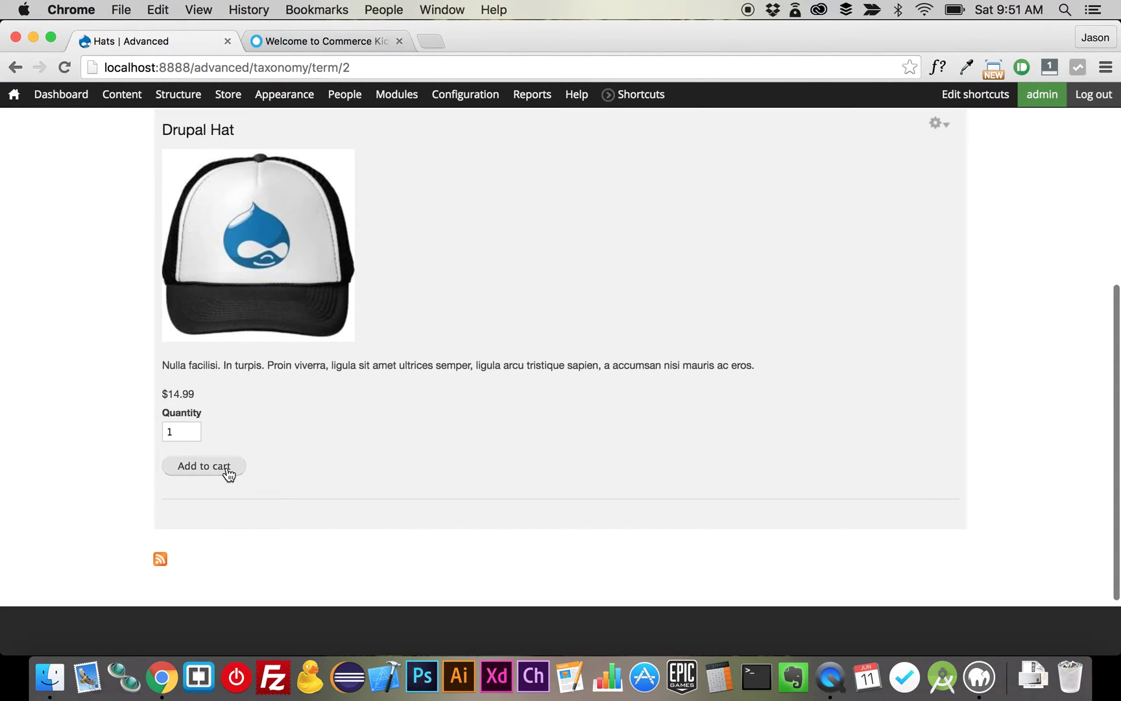
{"action": "left_click", "coordinate": [227, 467]}
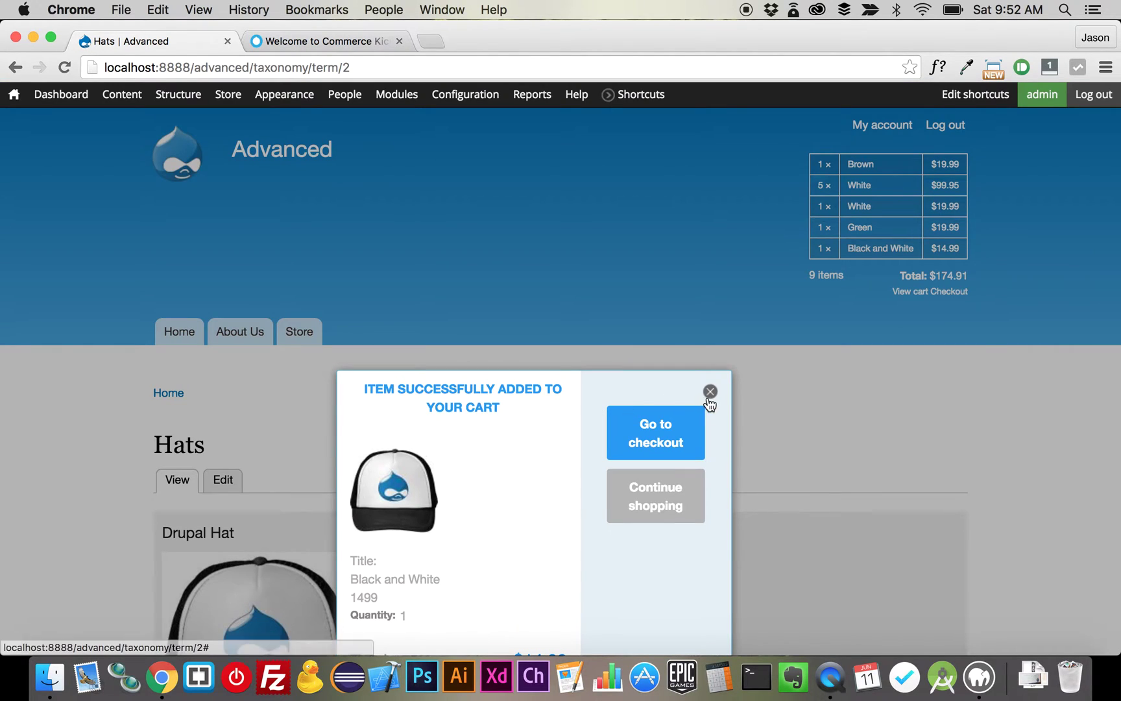
{"action": "left_click", "coordinate": [710, 321]}
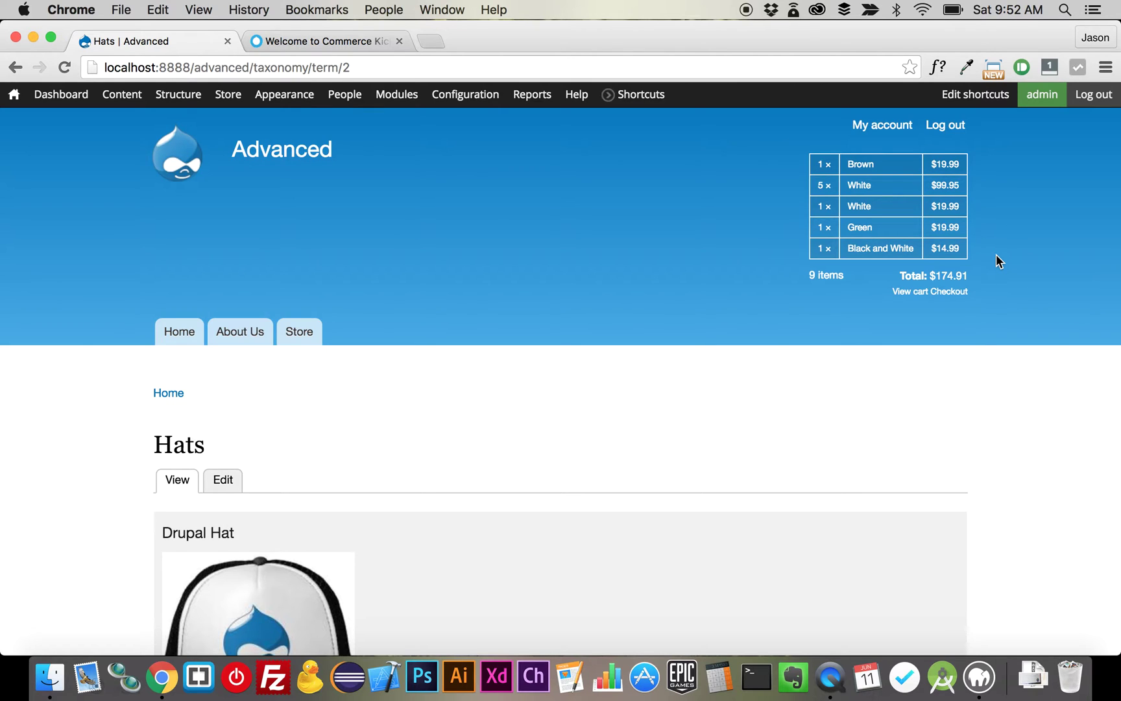
{"action": "mouse_move", "coordinate": [950, 162]}
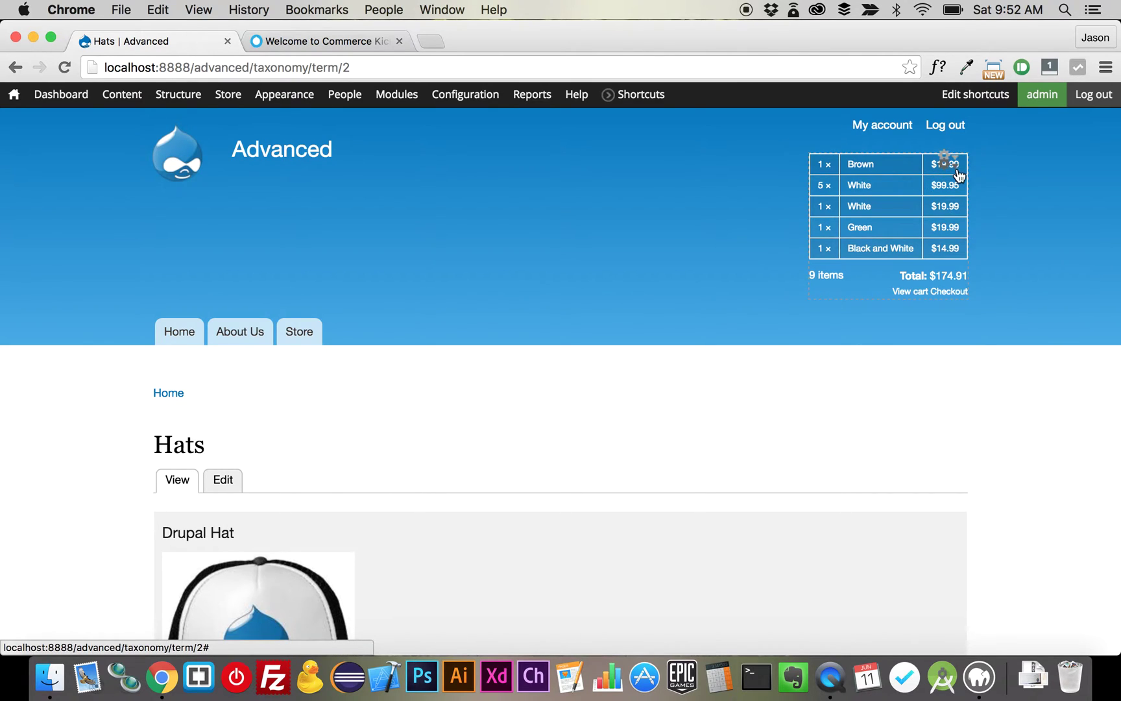
{"action": "left_click", "coordinate": [956, 170]}
Uncheck View cart in the cart block view's Line item summary footer and save the view
{"action": "left_click", "coordinate": [944, 186]}
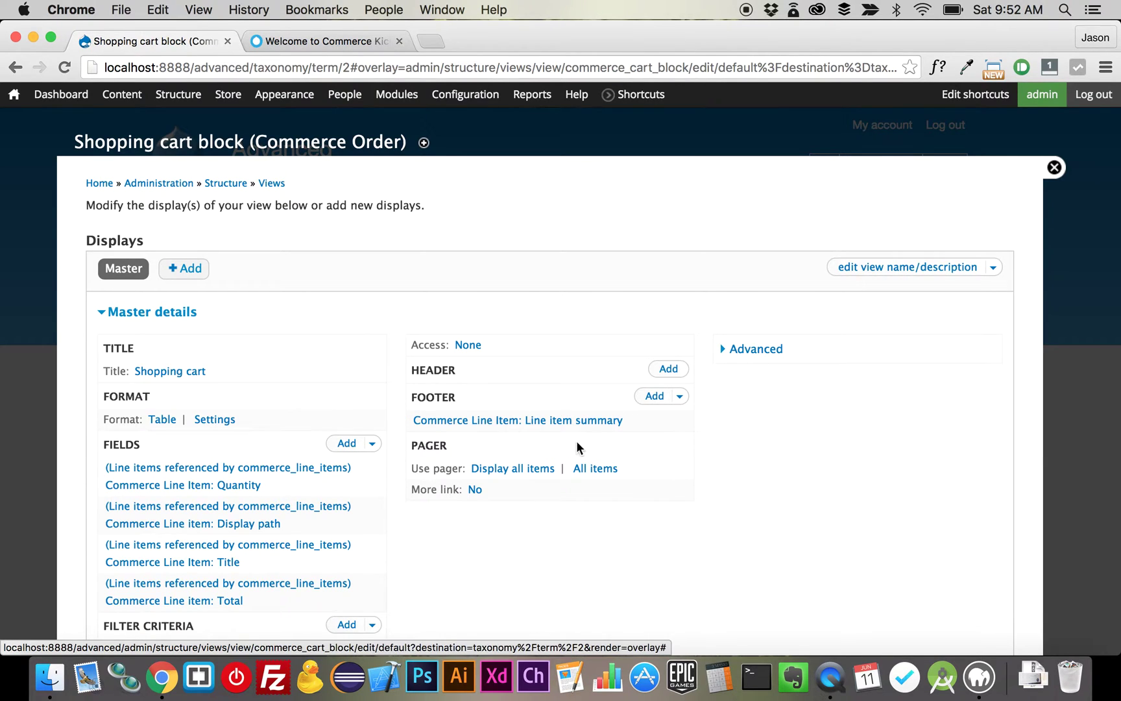
{"action": "left_click", "coordinate": [592, 421]}
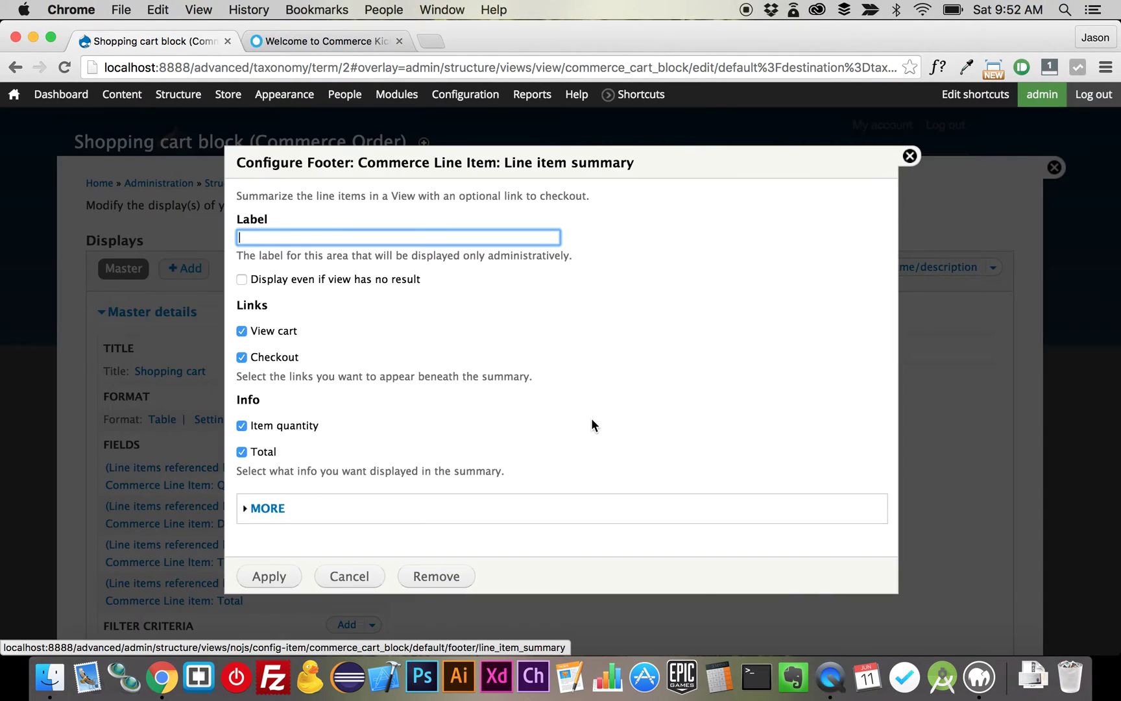
{"action": "left_click", "coordinate": [295, 332]}
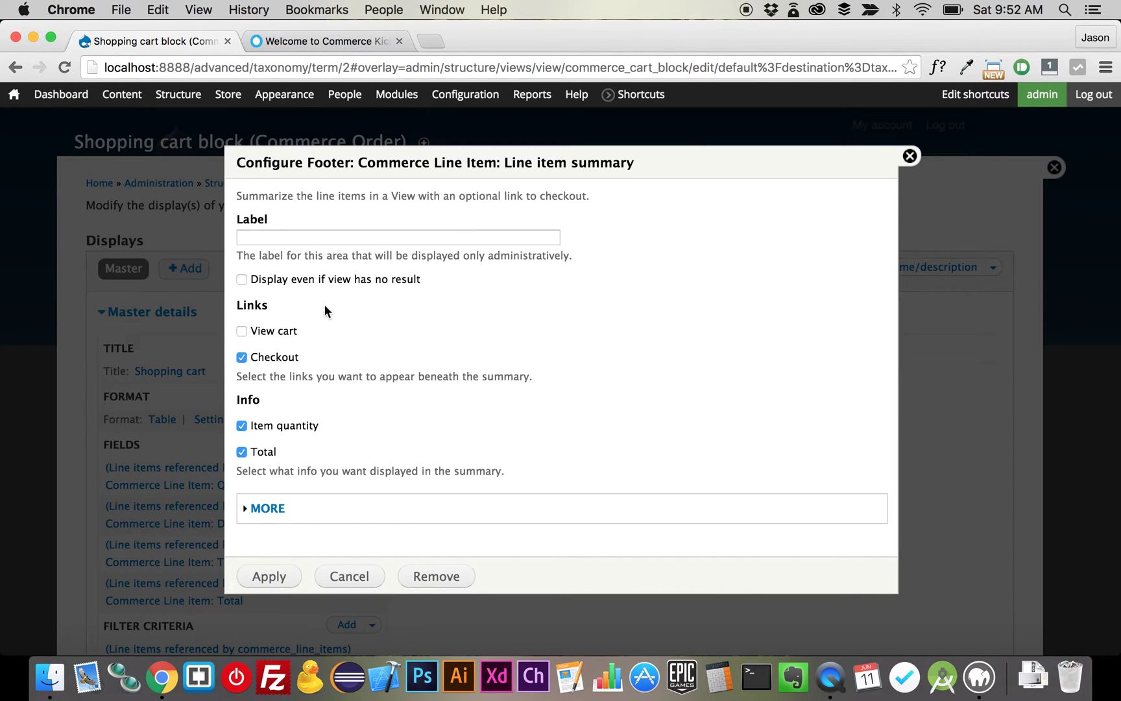
{"action": "scroll", "coordinate": [373, 393], "scroll_direction": "down", "scroll_amount": 1}
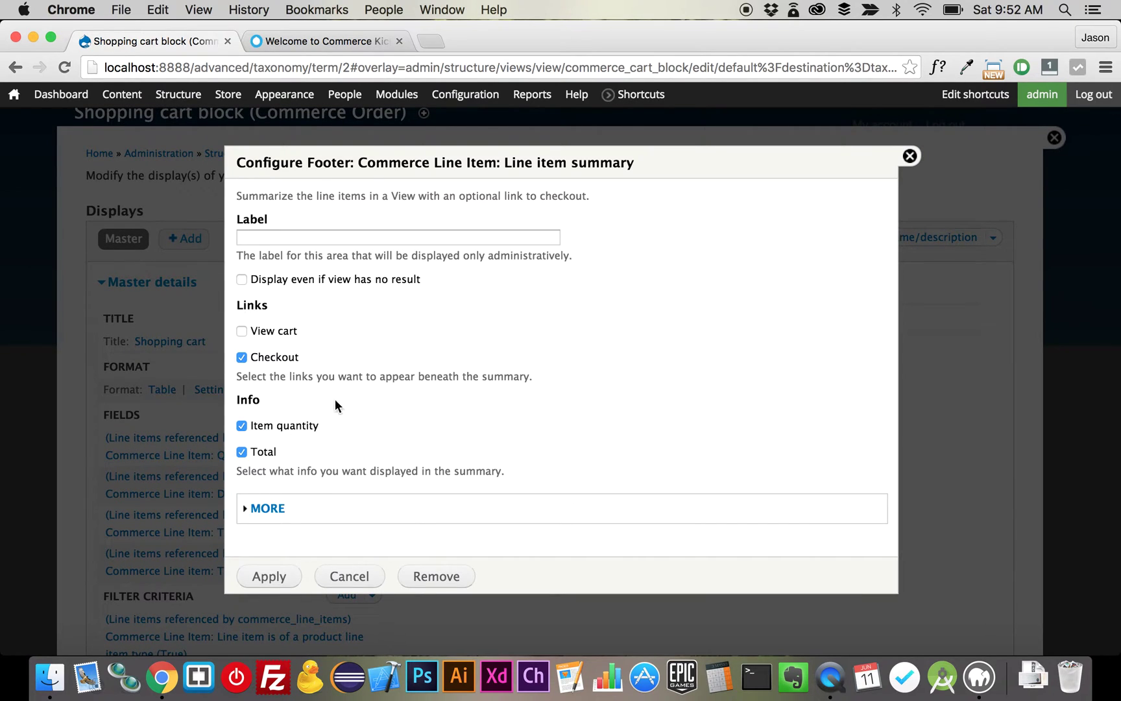
{"action": "left_click", "coordinate": [259, 576]}
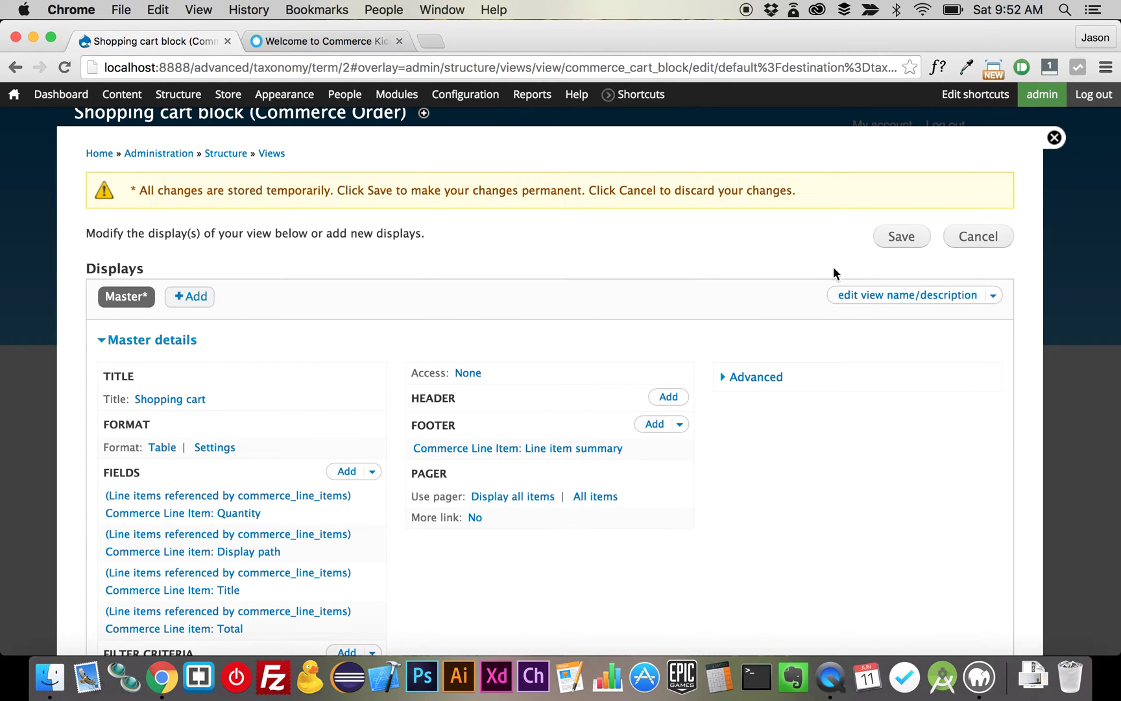
{"action": "left_click", "coordinate": [909, 246]}
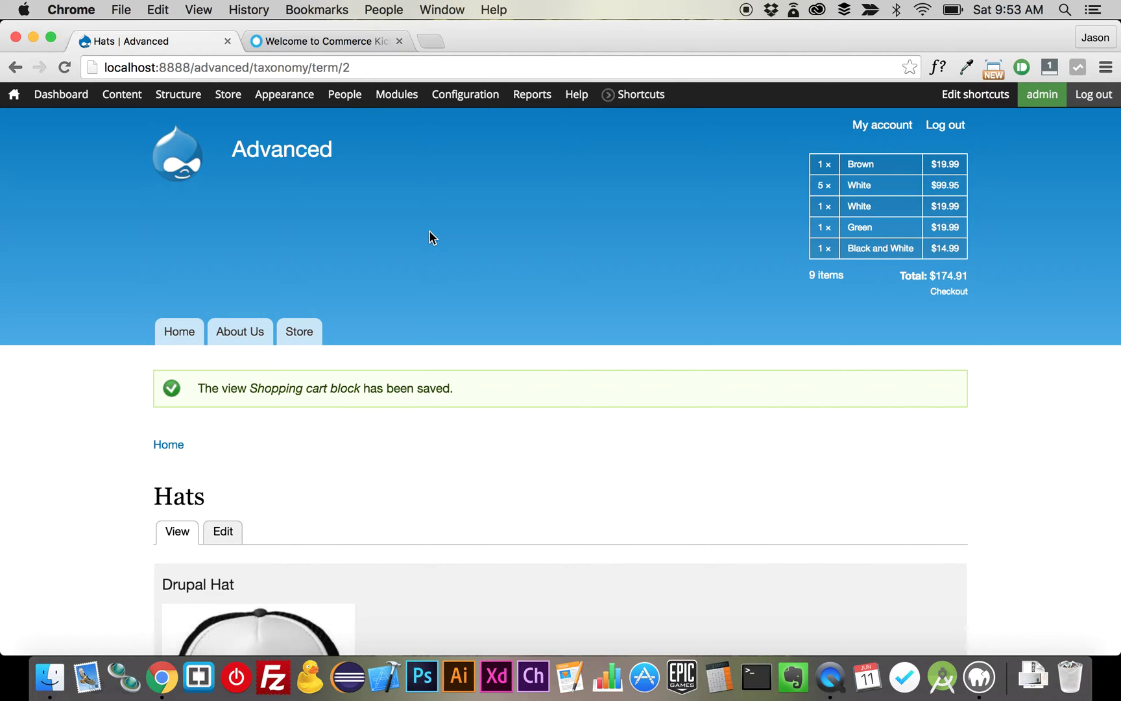
{"action": "left_click", "coordinate": [363, 47]}
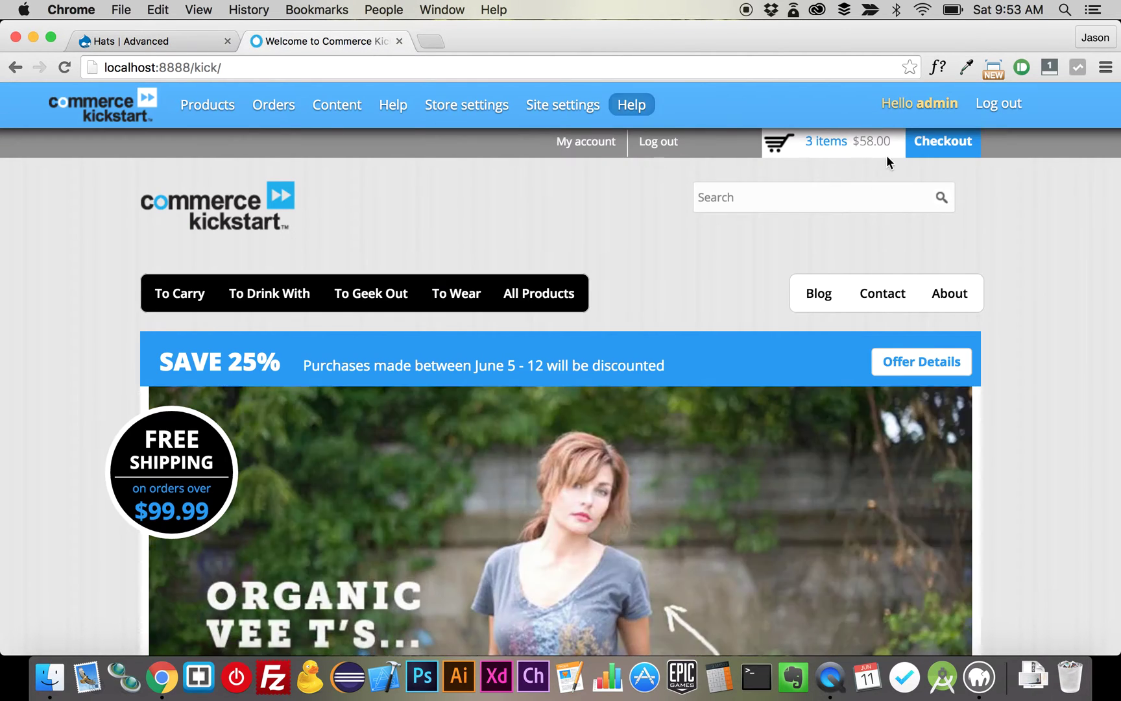
{"action": "left_click", "coordinate": [961, 144]}
{"action": "left_click", "coordinate": [931, 165]}
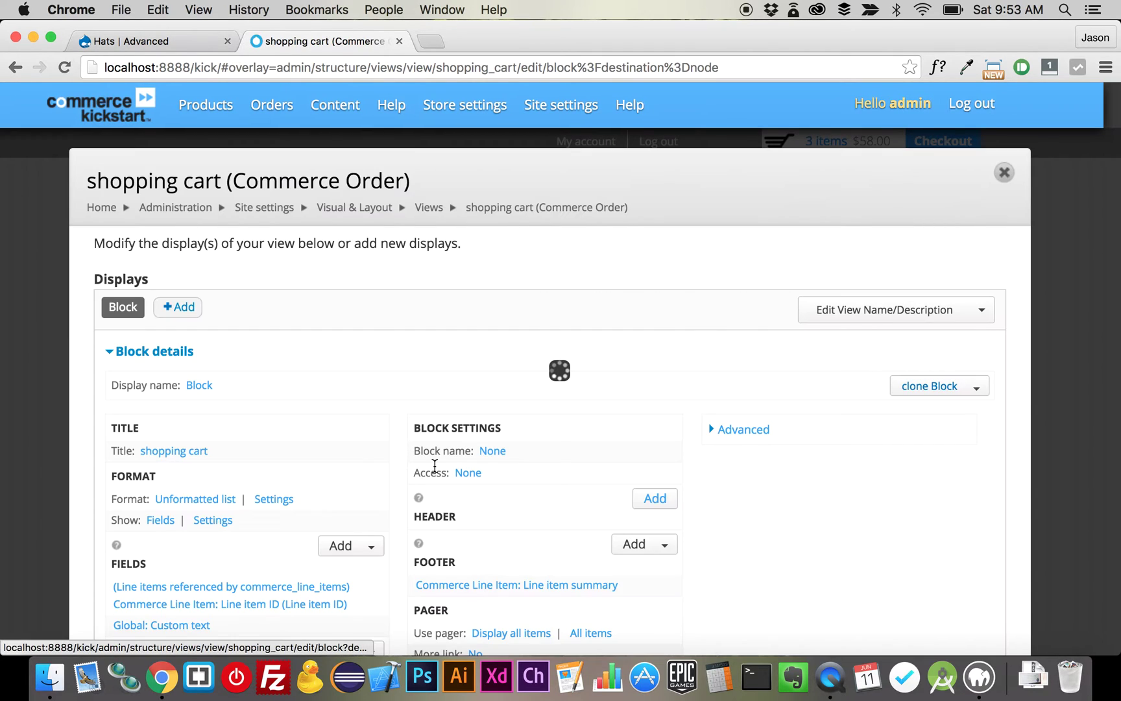
{"action": "scroll", "coordinate": [435, 467], "scroll_direction": "down", "scroll_amount": 3}
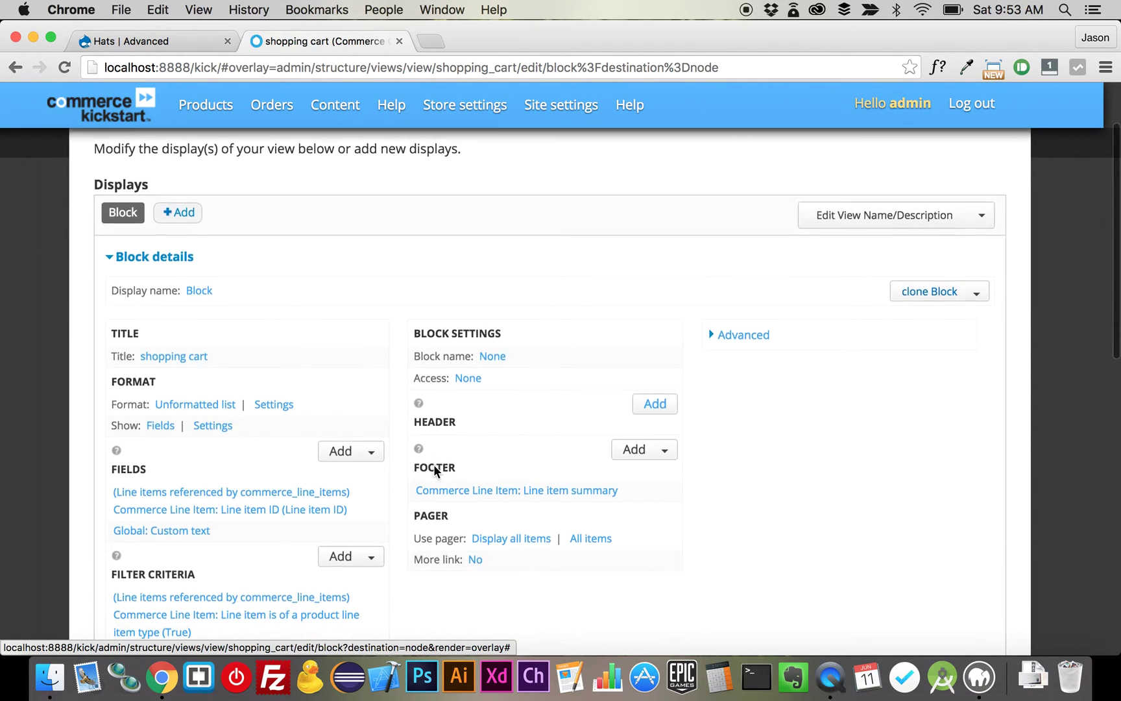
{"action": "scroll", "coordinate": [433, 465], "scroll_direction": "down", "scroll_amount": 2}
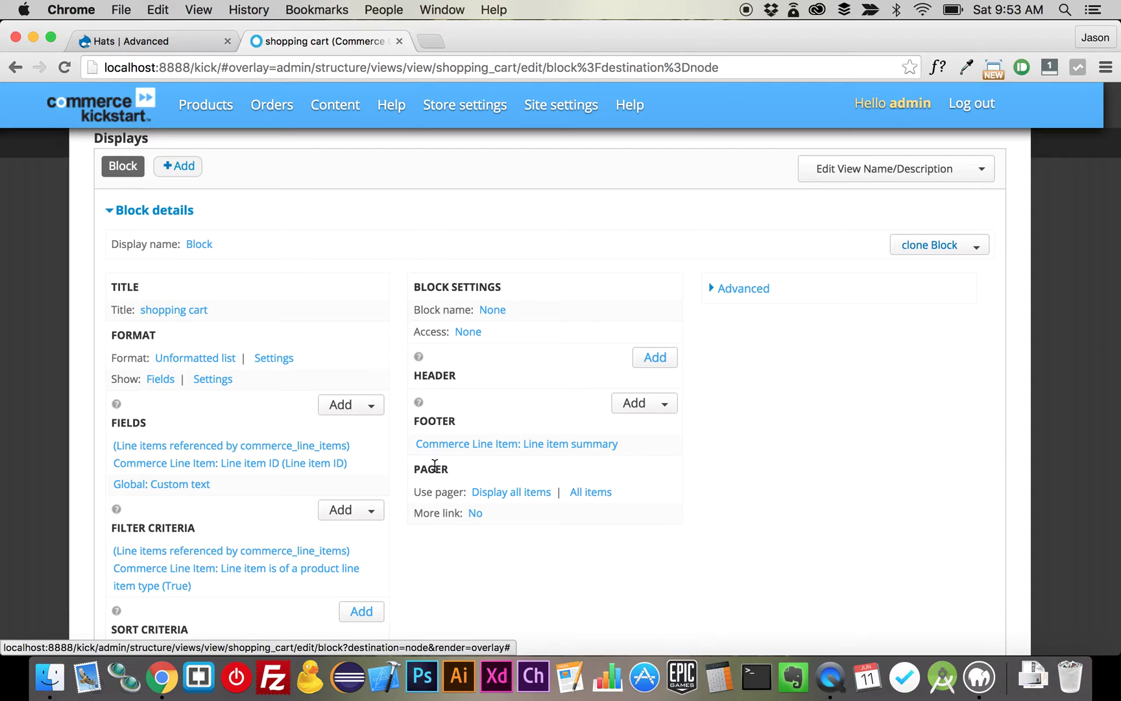
{"action": "left_click", "coordinate": [523, 447]}
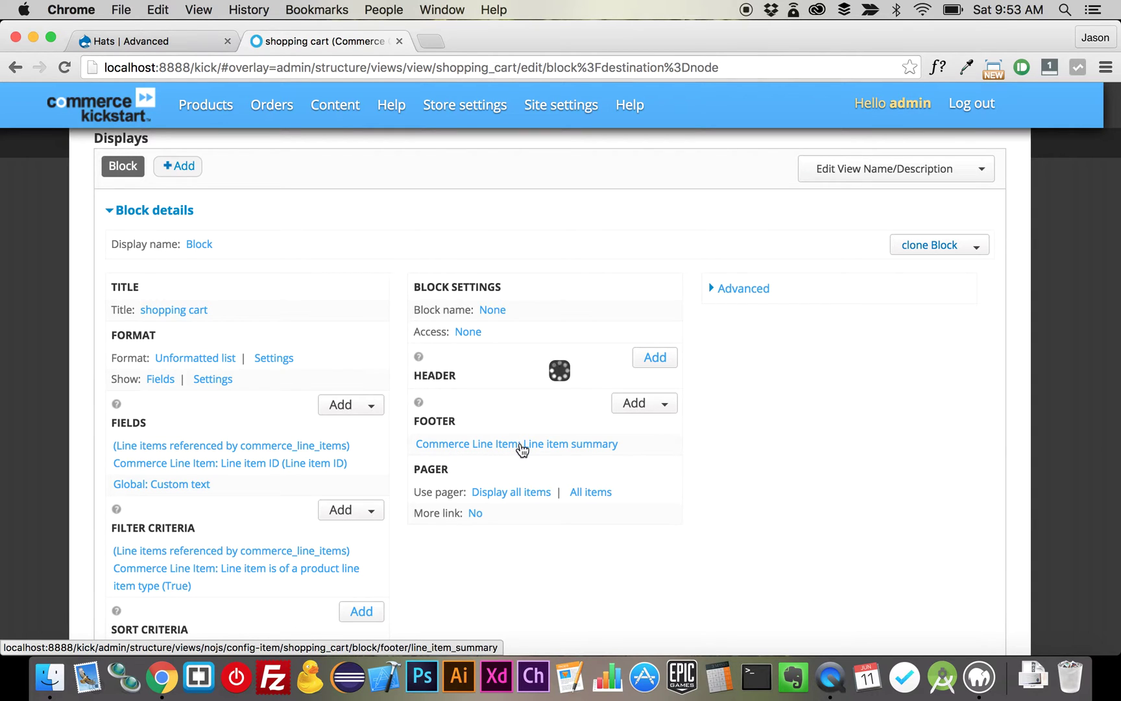
{"action": "scroll", "coordinate": [520, 447], "scroll_direction": "down", "scroll_amount": 1}
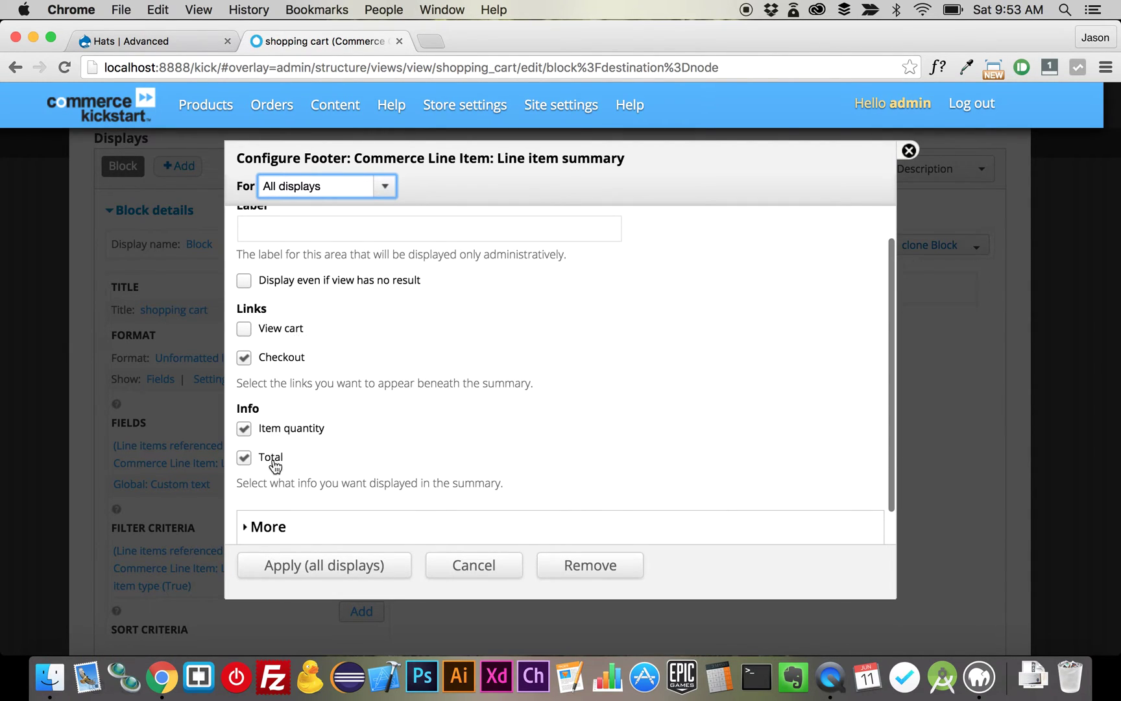
{"action": "left_click", "coordinate": [909, 150]}
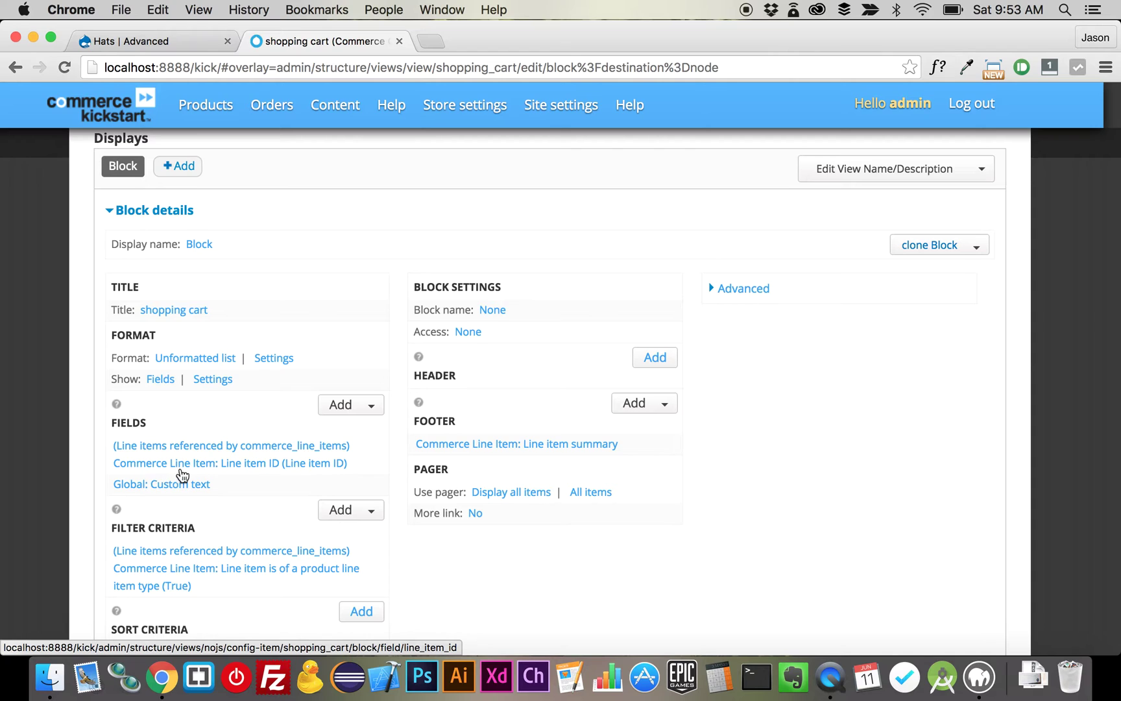
Open the cart block view, inspect its Total field, then expand Kickstart's cart view Advanced settings
{"action": "key", "text": "ctrl+shift+Tab"}
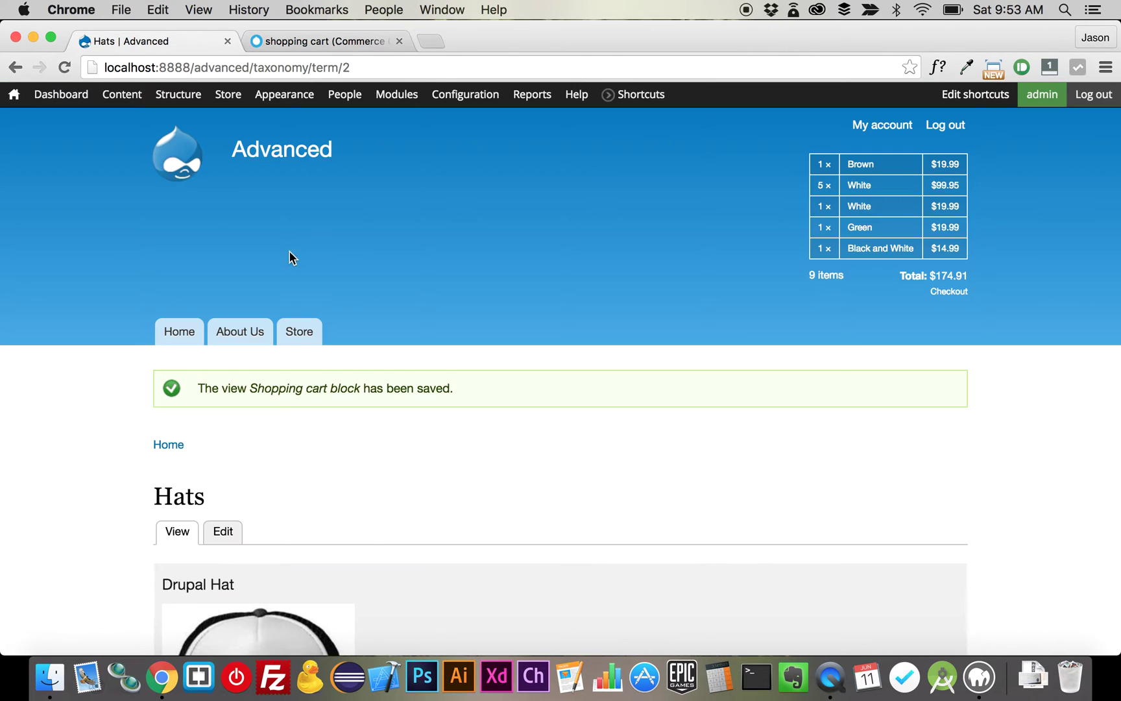
{"action": "left_click", "coordinate": [945, 164]}
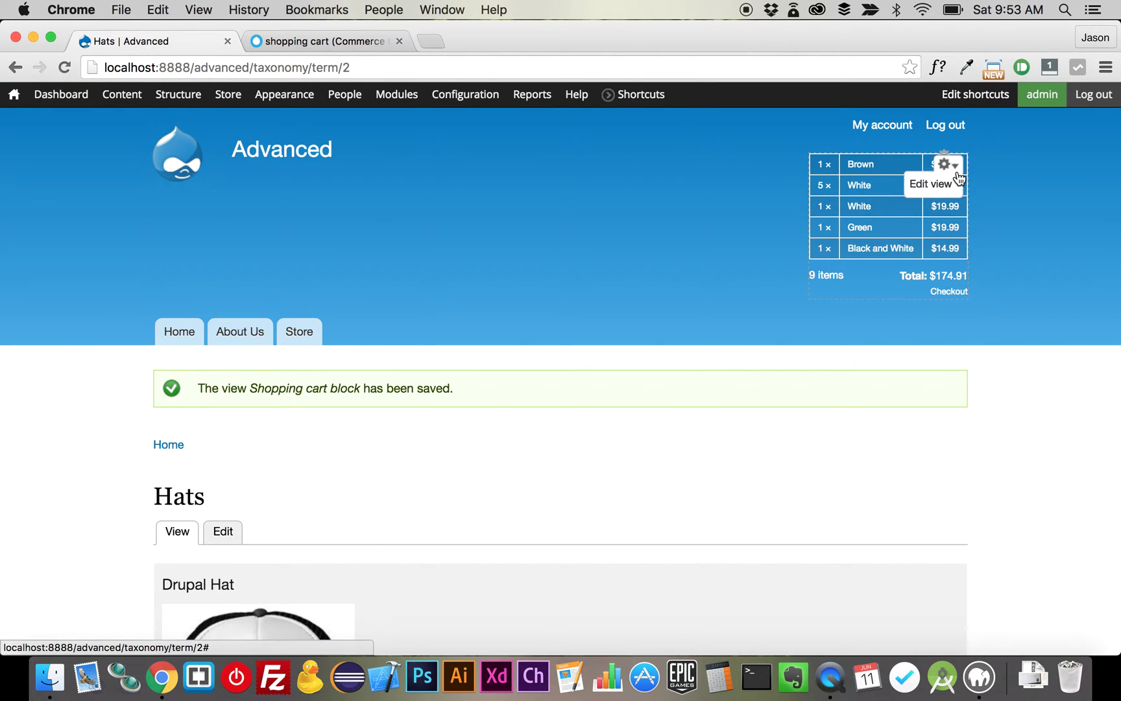
{"action": "left_click", "coordinate": [931, 184]}
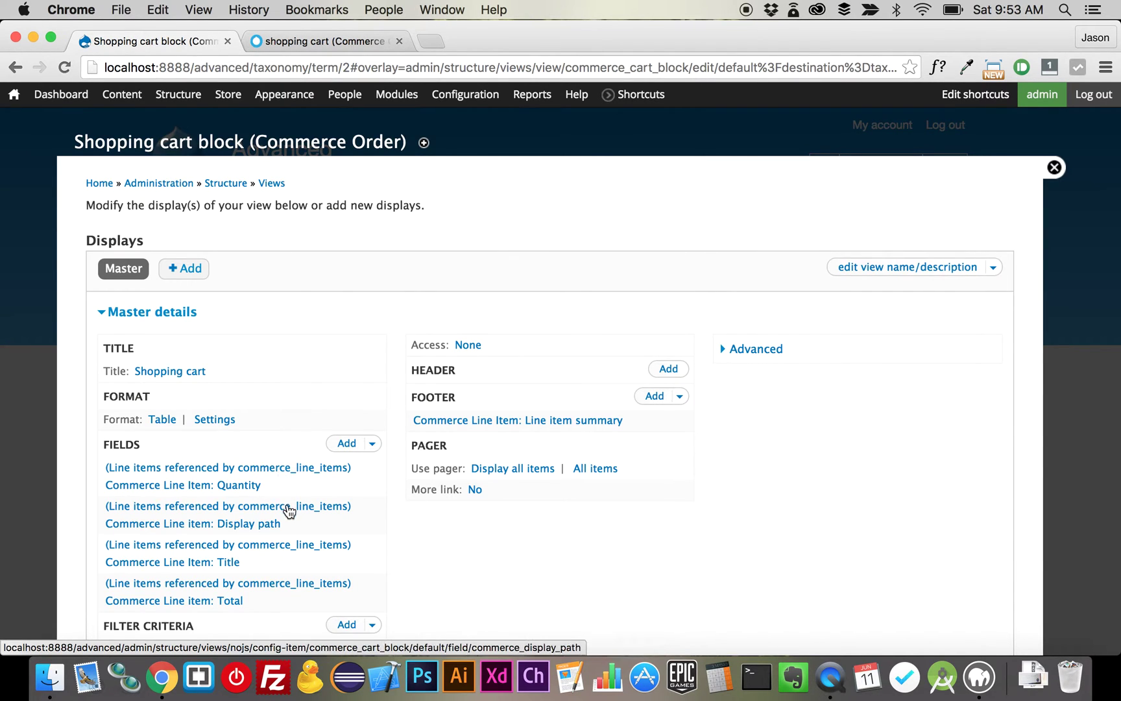
{"action": "scroll", "coordinate": [283, 563], "scroll_direction": "down", "scroll_amount": 1}
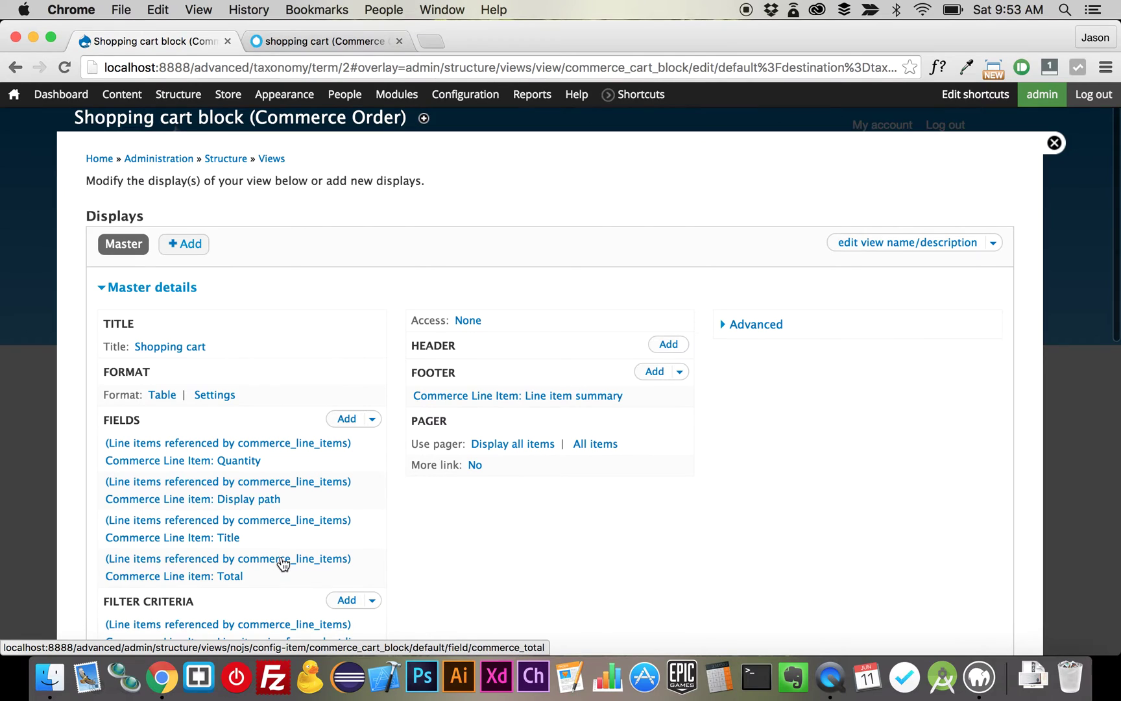
{"action": "left_click", "coordinate": [283, 563]}
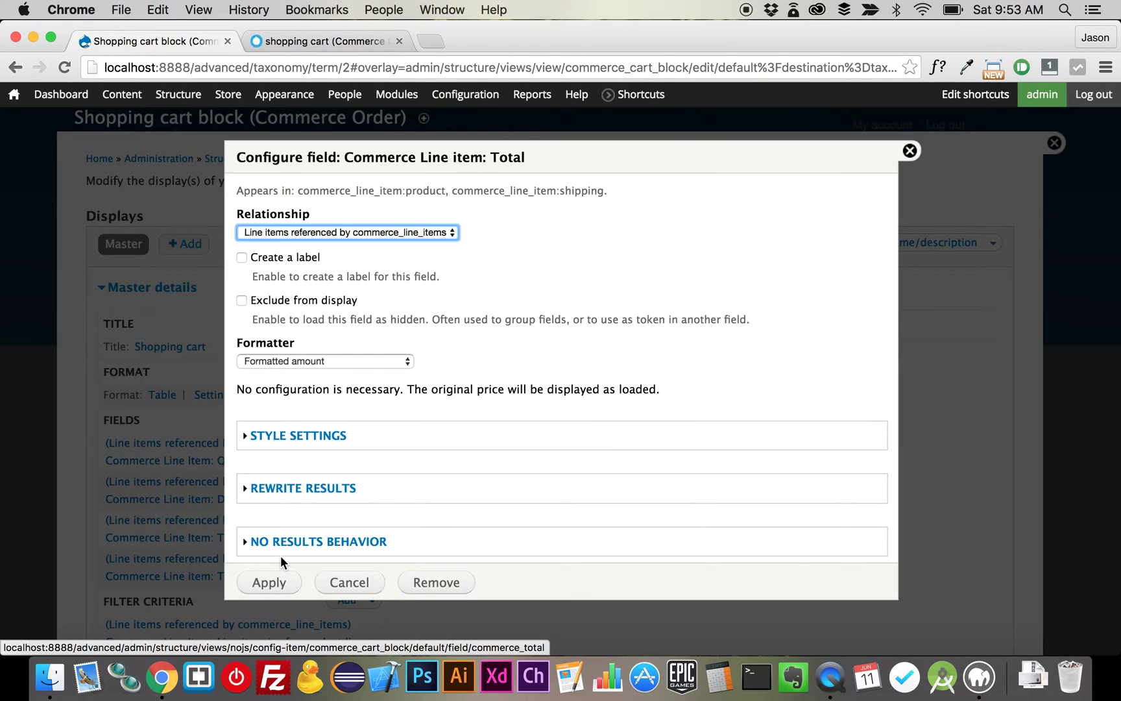
{"action": "left_click", "coordinate": [909, 149]}
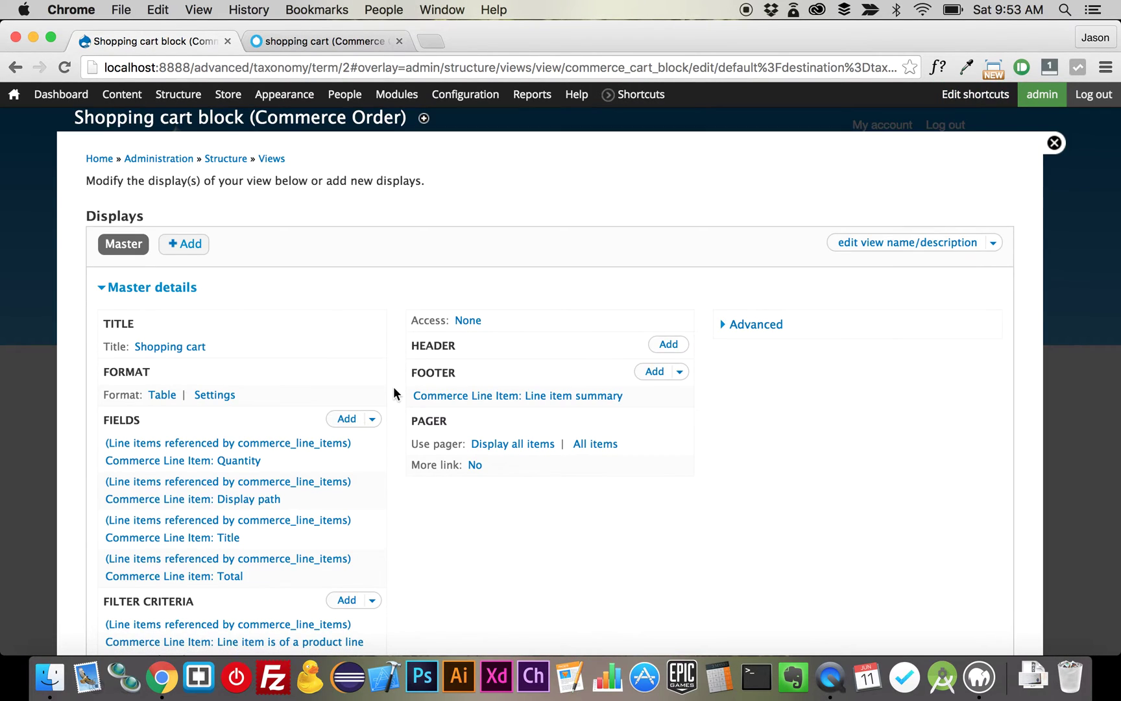
{"action": "key", "text": "ctrl+Tab"}
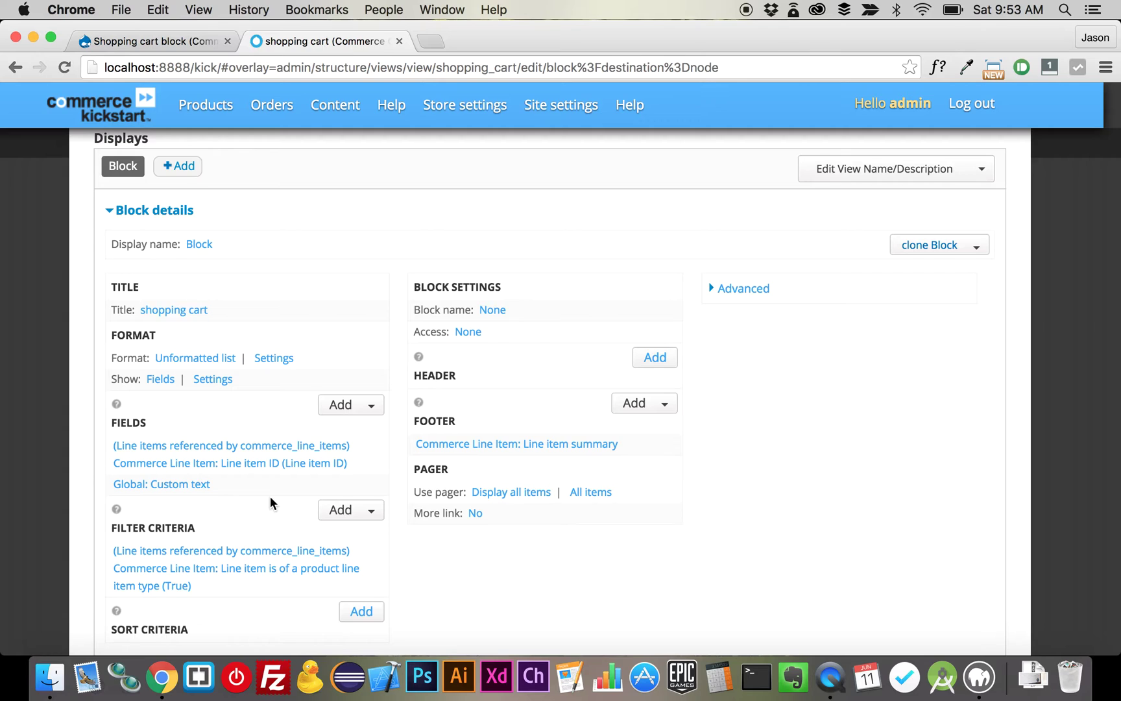
{"action": "left_click", "coordinate": [743, 290]}
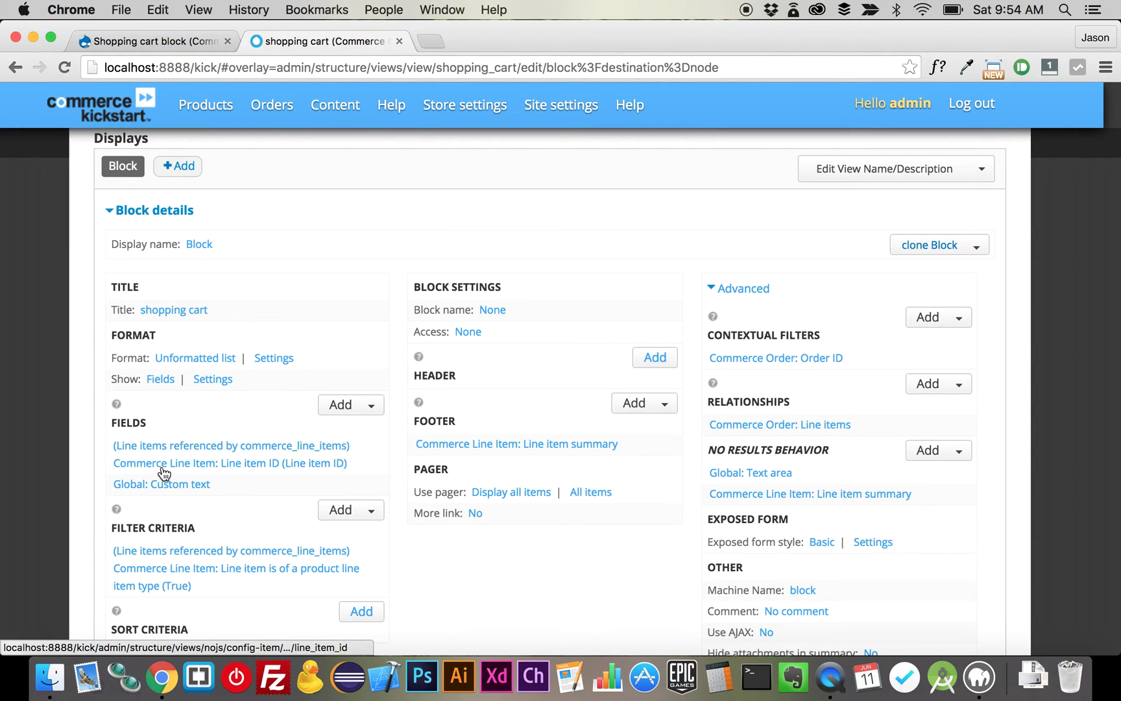
Review Kickstart's hidden Line item ID field settings, then start adding fields to the cart block view
{"action": "left_click", "coordinate": [294, 467]}
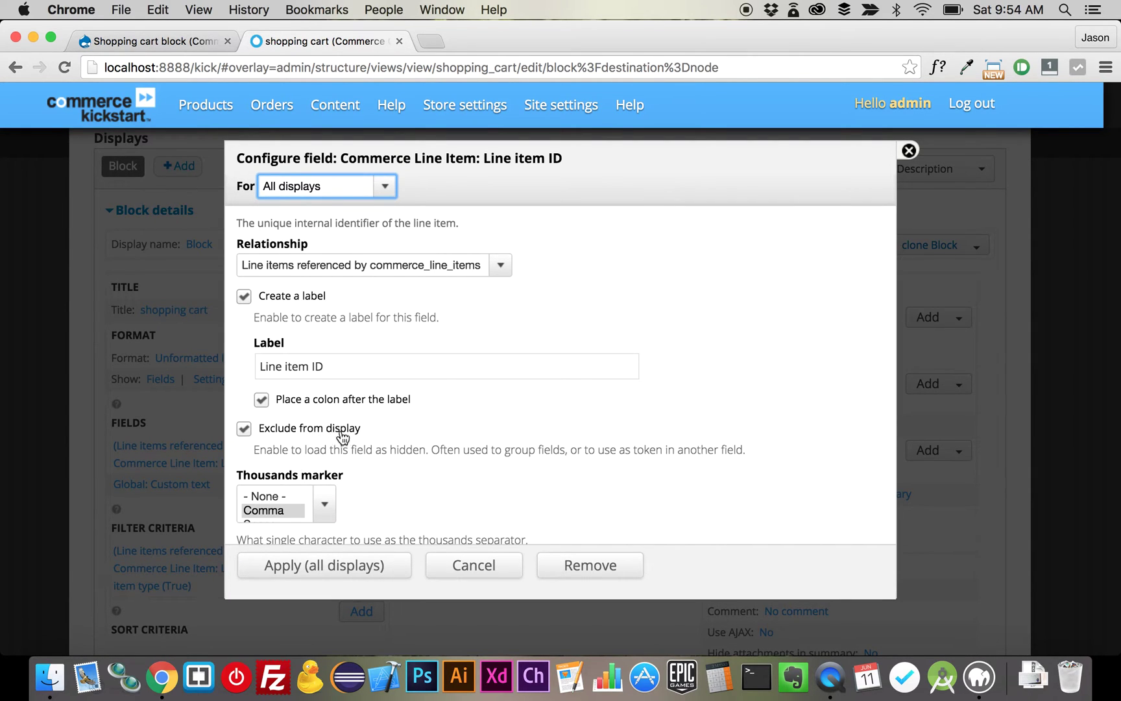
{"action": "key", "text": "super+1"}
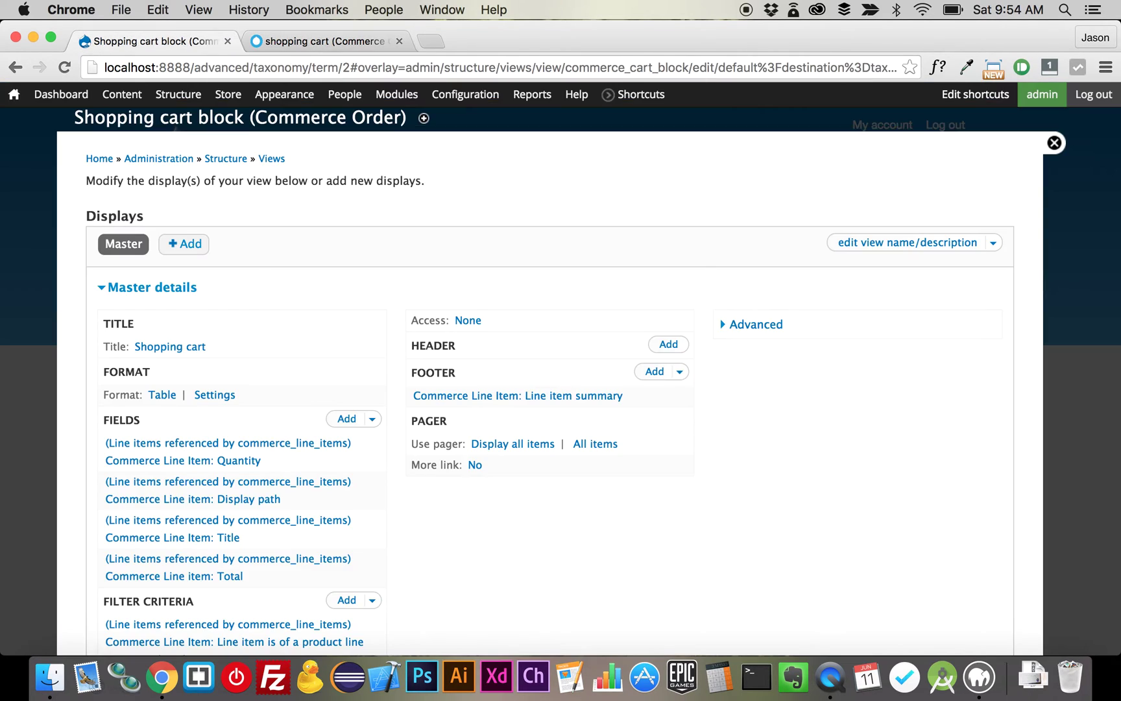
{"action": "left_click", "coordinate": [342, 415]}
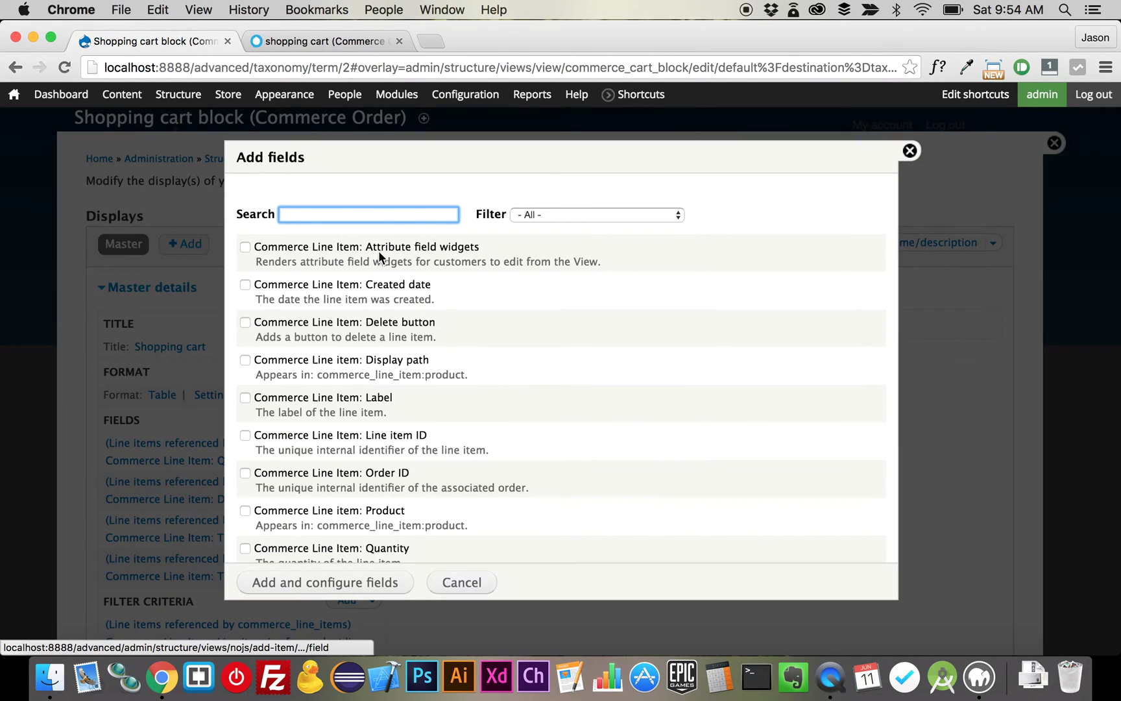
Add Line item ID excluded from display and Global: Custom text with no label
{"action": "left_click", "coordinate": [414, 437]}
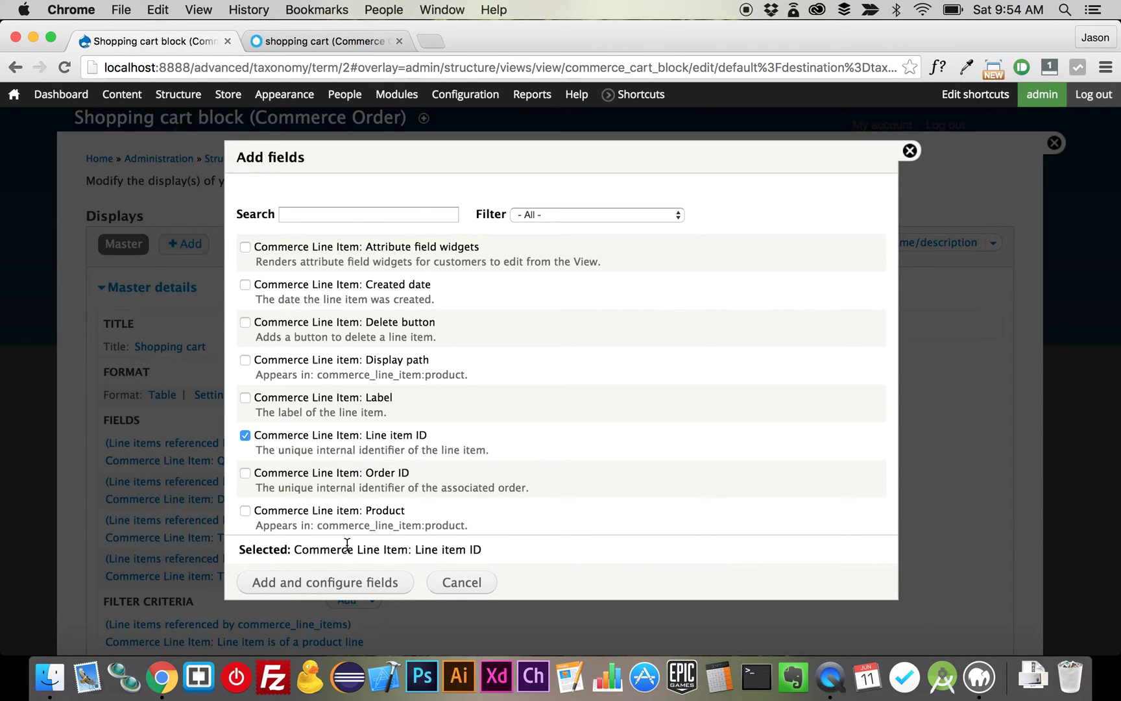
{"action": "left_click", "coordinate": [339, 219]}
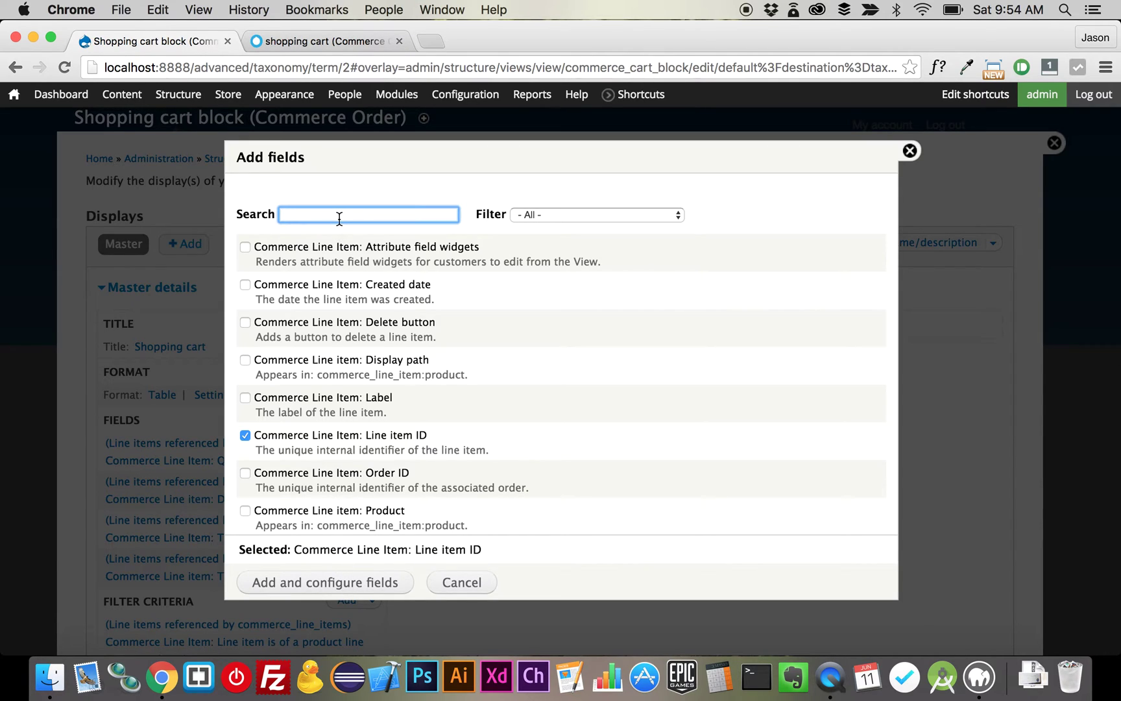
{"action": "type", "text": "Text"}
{"action": "left_click", "coordinate": [329, 322]}
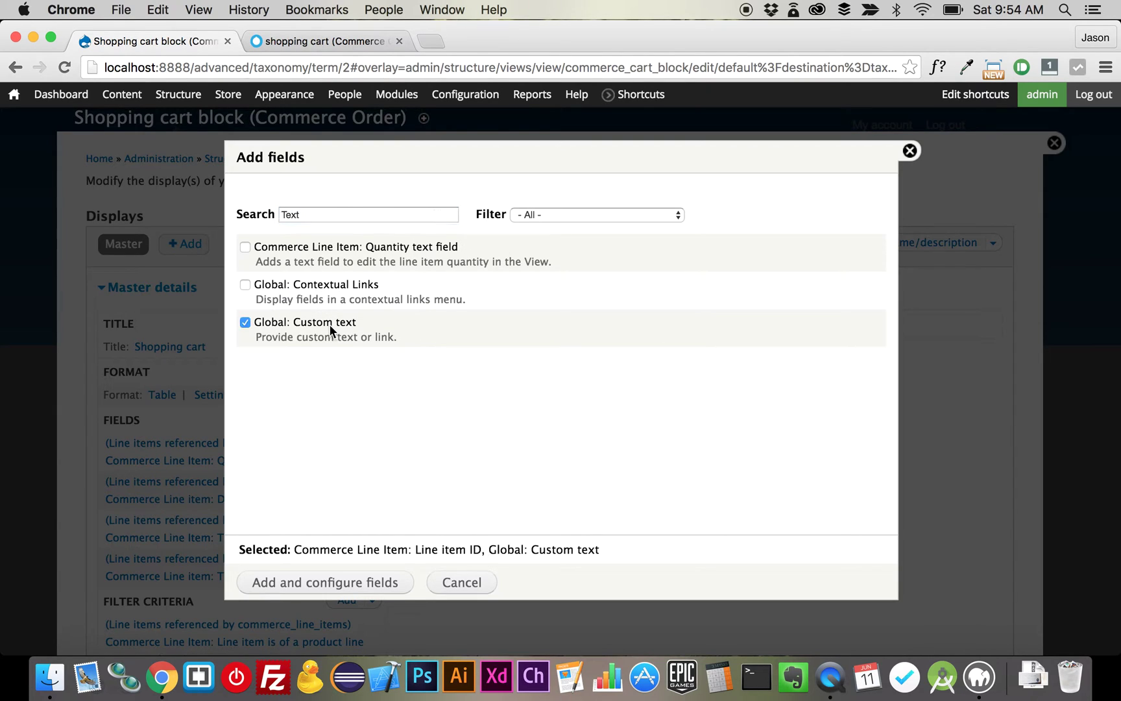
{"action": "left_click", "coordinate": [346, 583]}
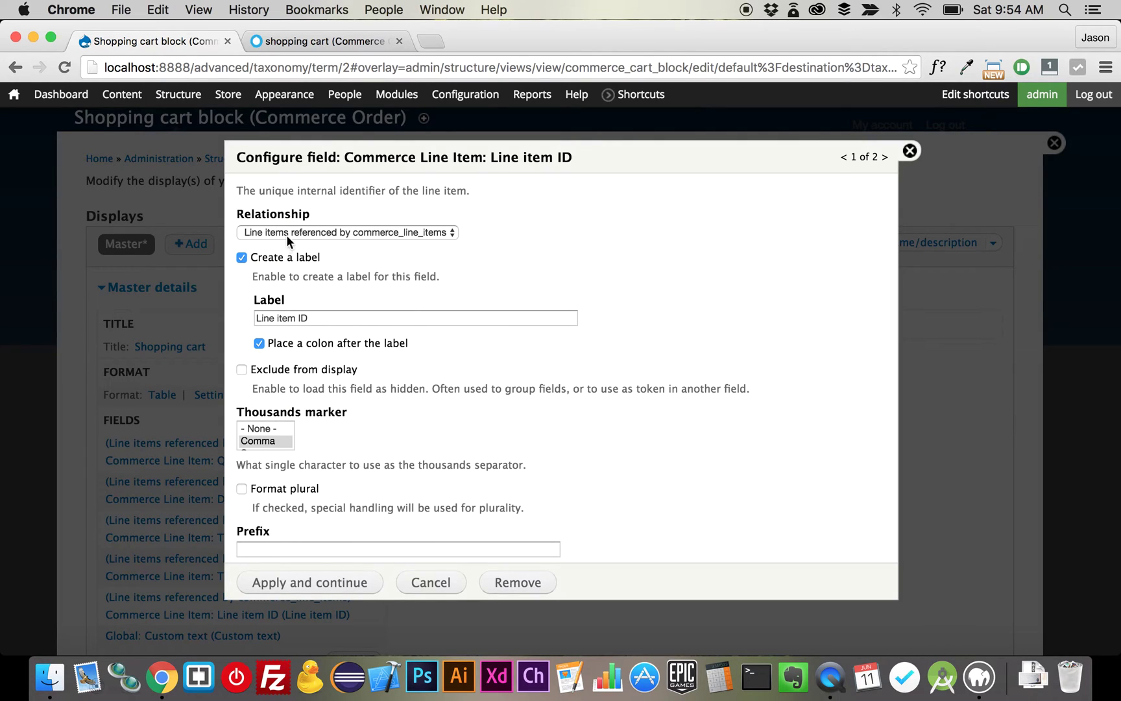
{"action": "left_click", "coordinate": [289, 369]}
{"action": "left_click", "coordinate": [303, 586]}
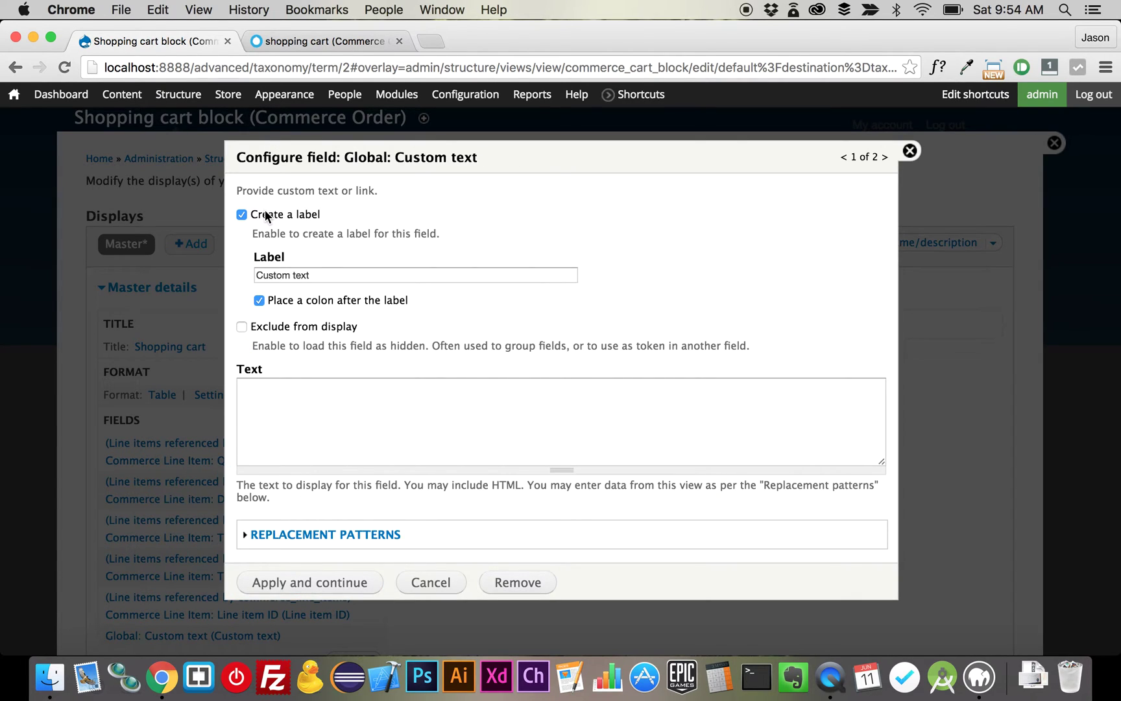
{"action": "left_click", "coordinate": [263, 214]}
{"action": "left_click", "coordinate": [284, 590]}
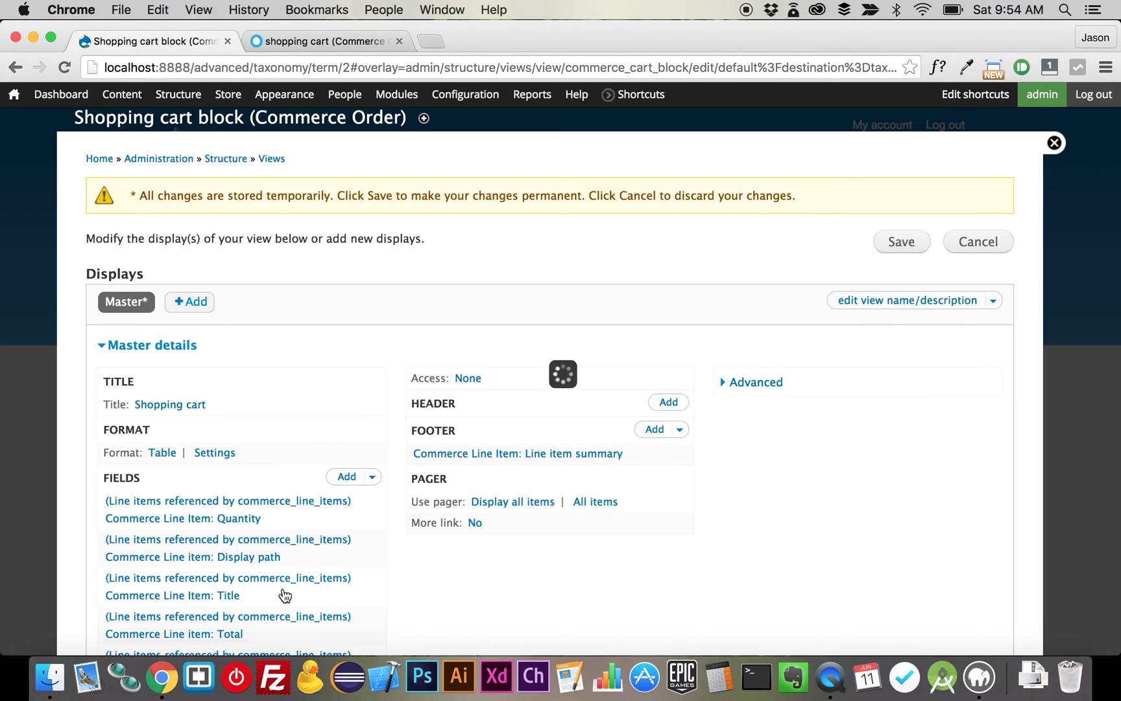
Remove the Quantity, Display path, Title and Total fields via Rearrange and apply
{"action": "left_click", "coordinate": [375, 478]}
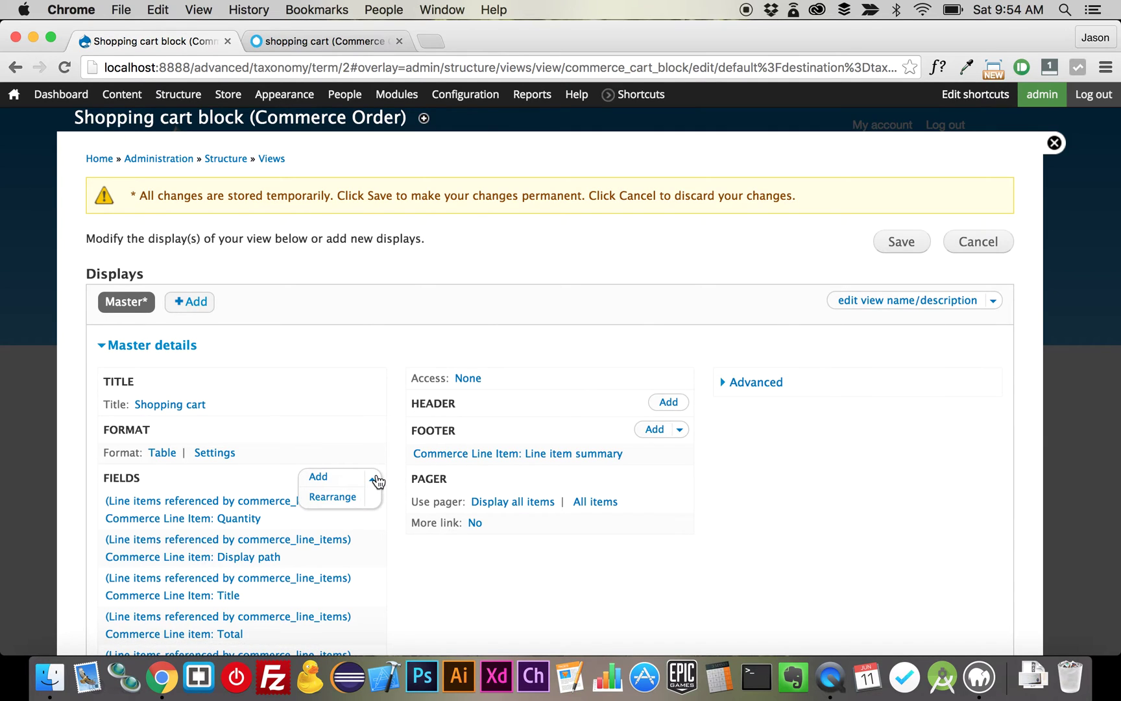
{"action": "left_click", "coordinate": [338, 499]}
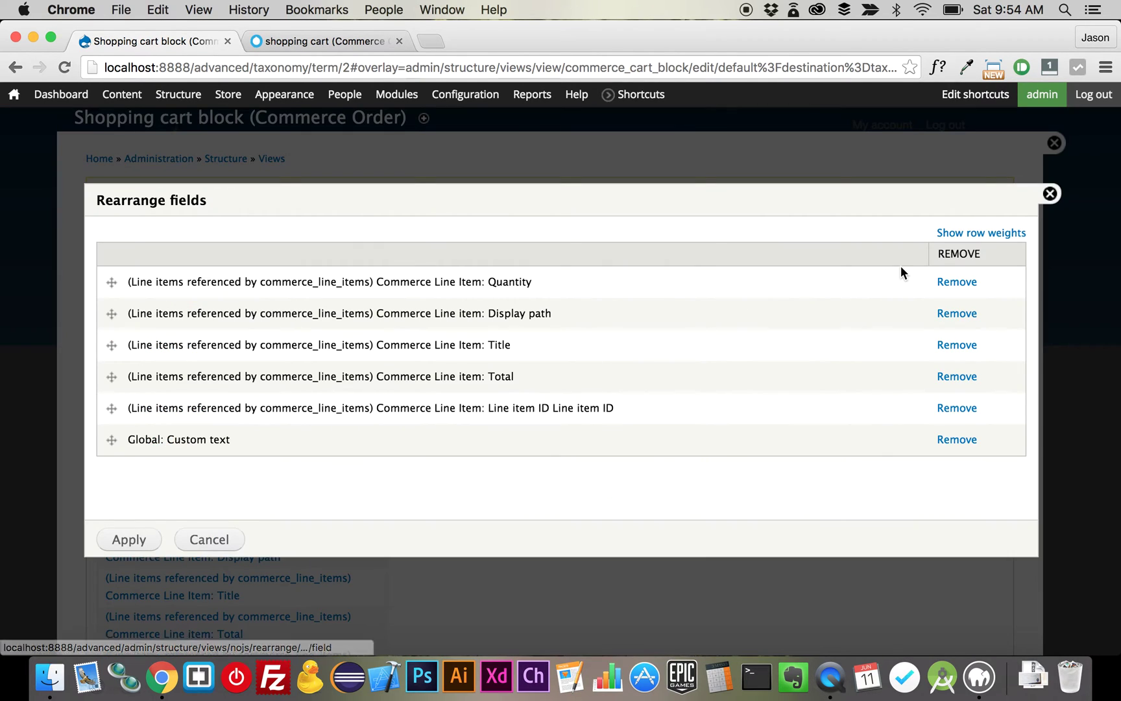
{"action": "left_click", "coordinate": [969, 281]}
{"action": "left_click", "coordinate": [969, 281]}
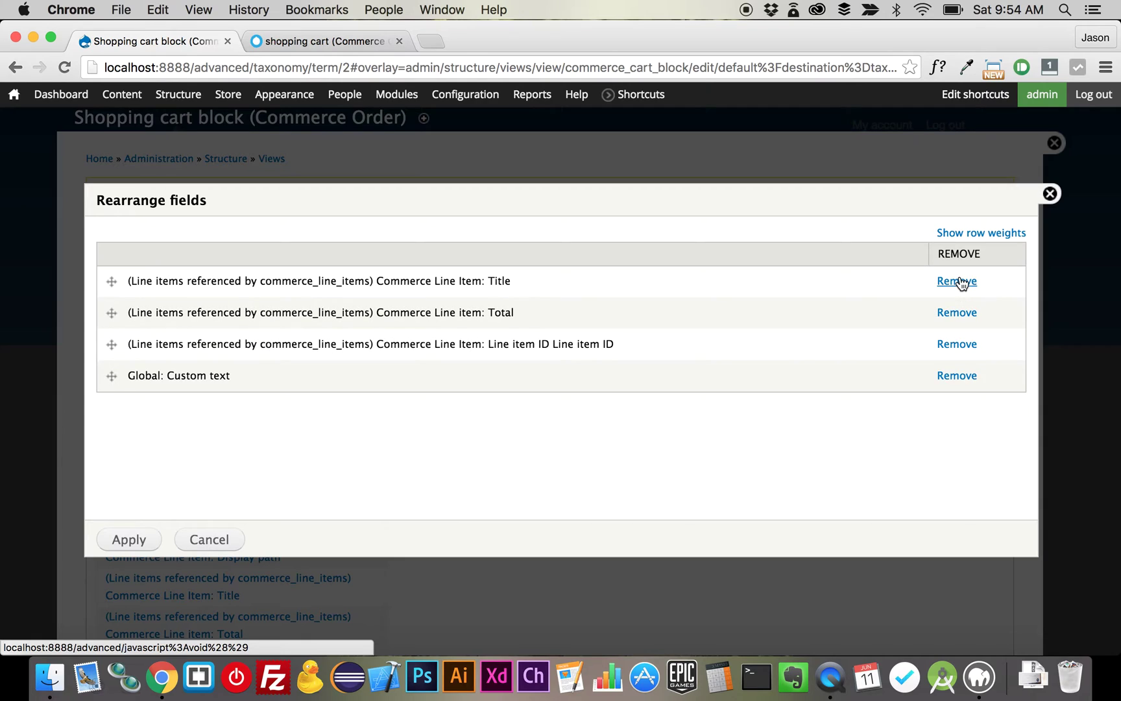
{"action": "left_click", "coordinate": [969, 281]}
{"action": "left_click", "coordinate": [969, 282]}
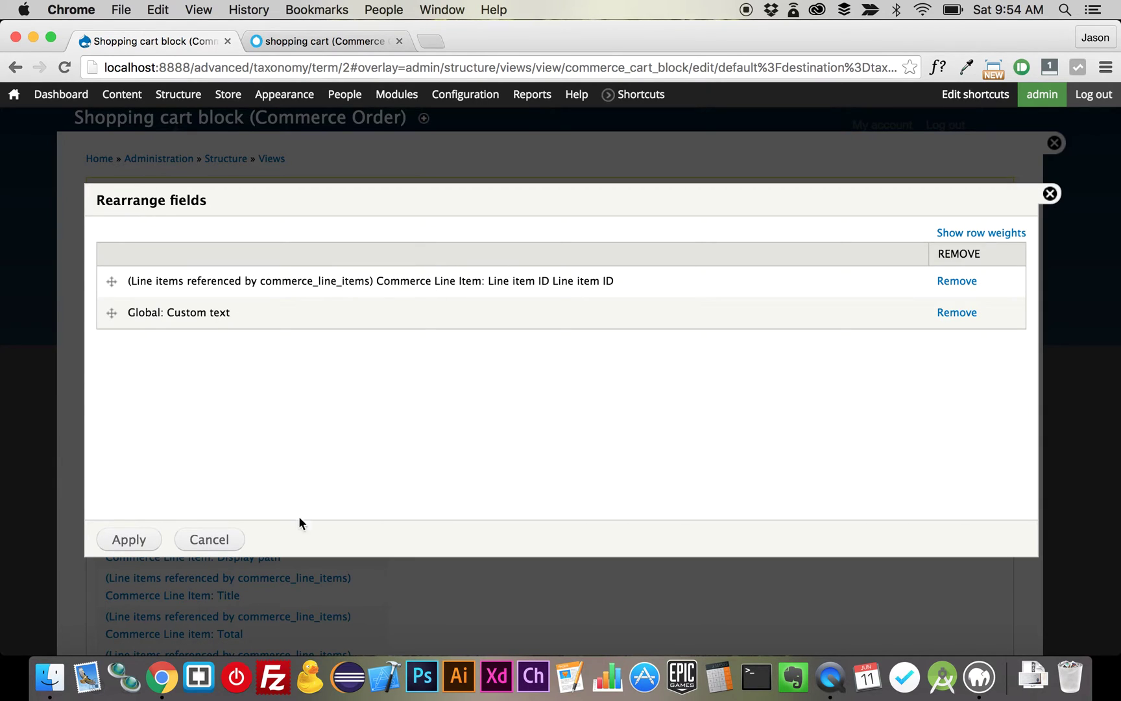
{"action": "left_click", "coordinate": [138, 539]}
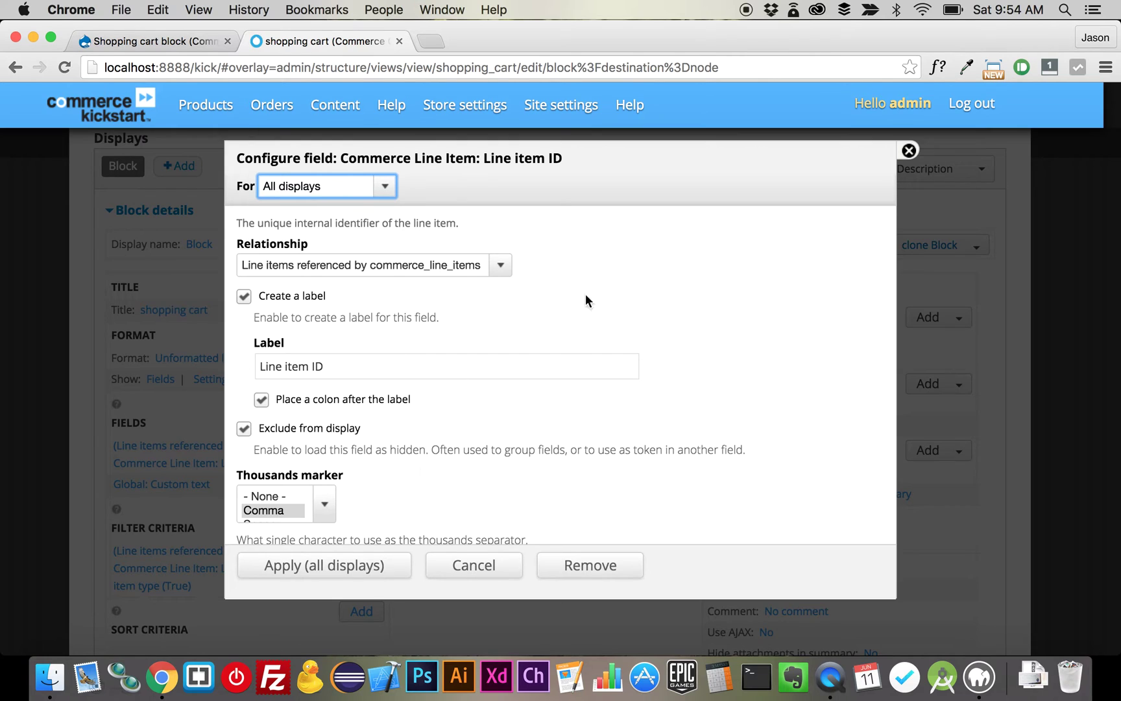
Review Kickstart's Line item ID and Custom text field settings, then return to the cart block view
{"action": "left_click", "coordinate": [909, 149]}
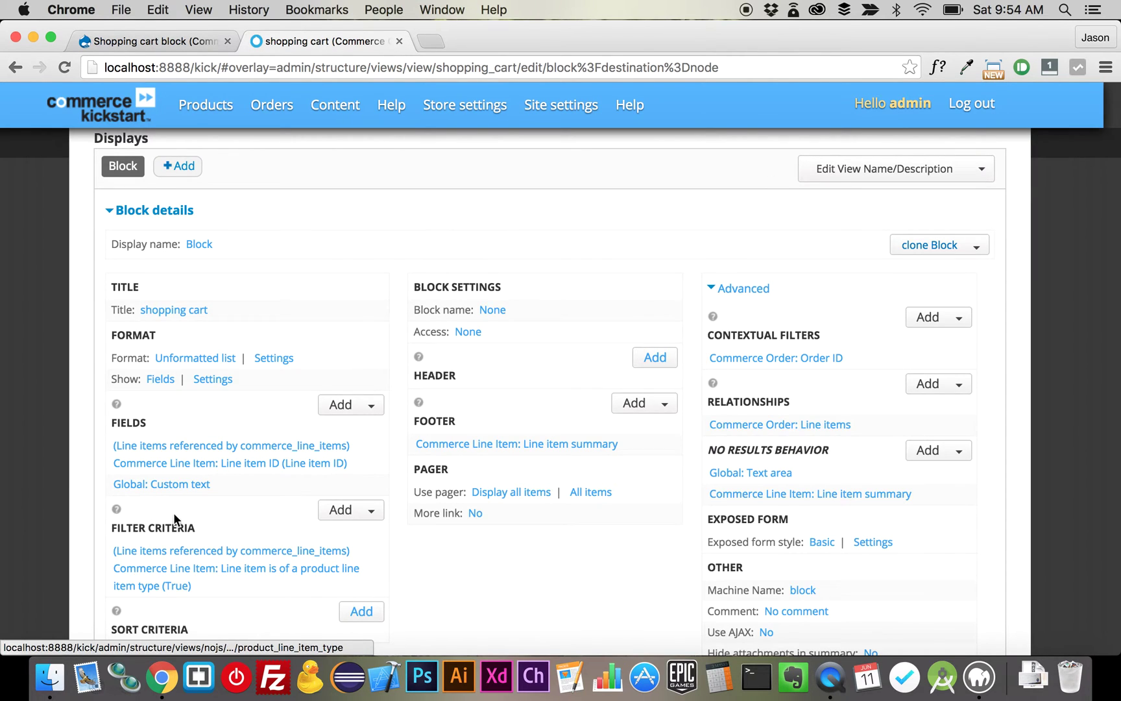
{"action": "left_click", "coordinate": [184, 490]}
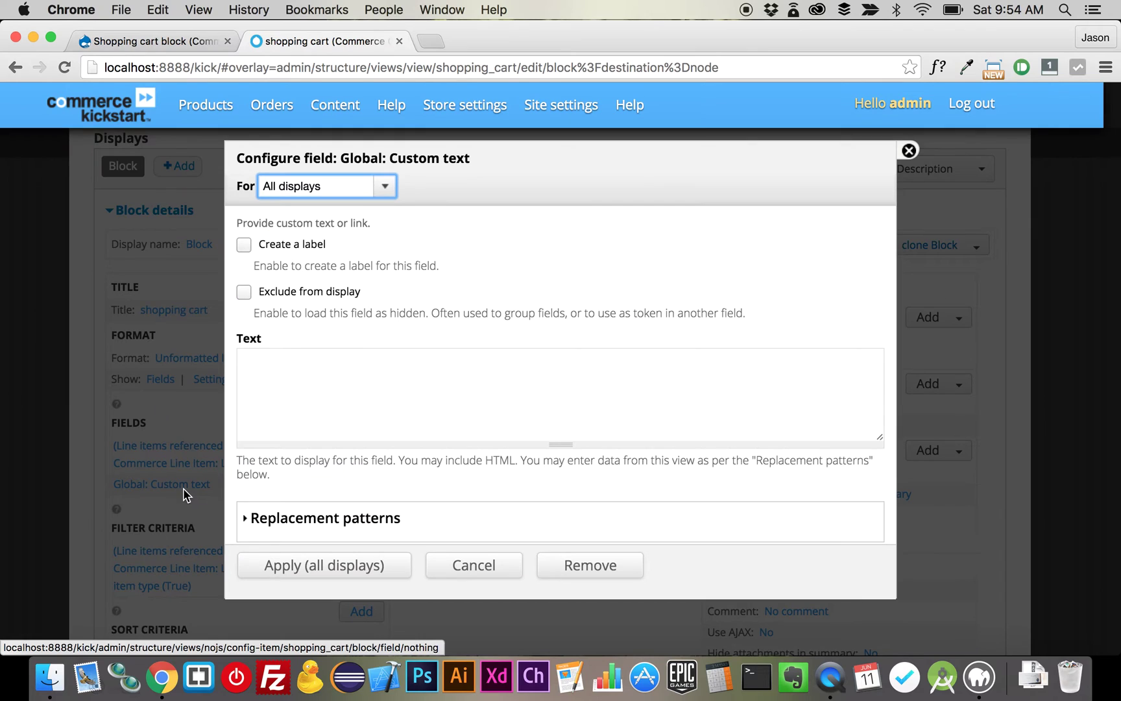
{"action": "scroll", "coordinate": [399, 443], "scroll_direction": "down", "scroll_amount": 5}
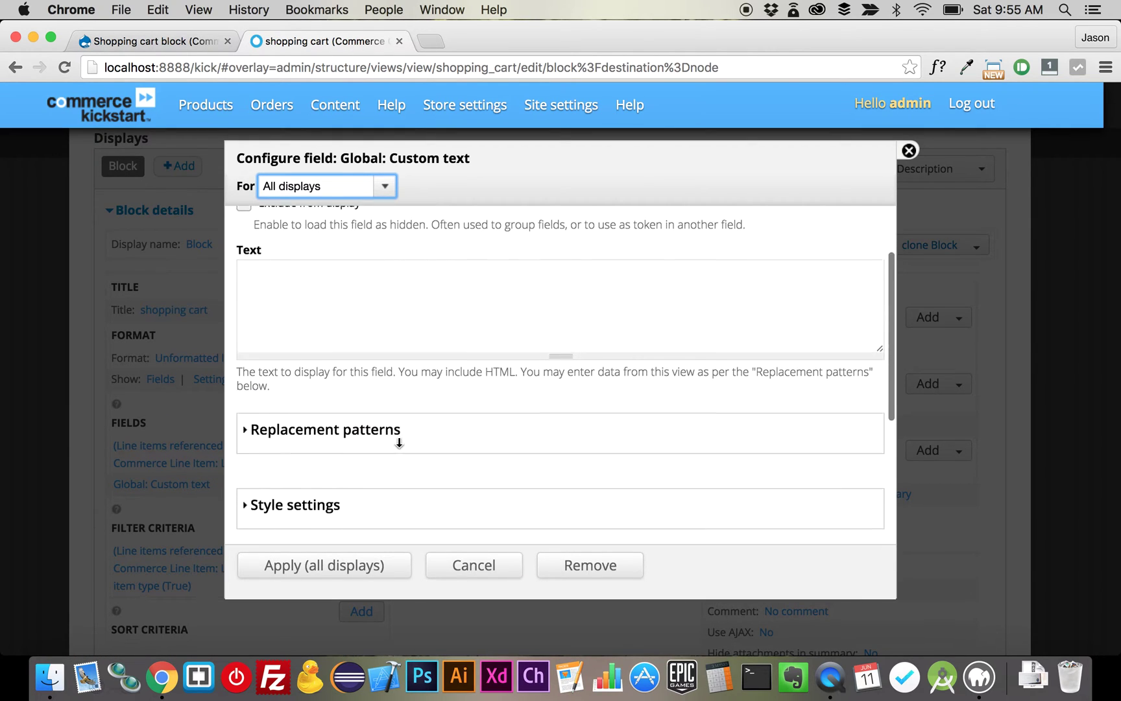
{"action": "scroll", "coordinate": [398, 446], "scroll_direction": "up", "scroll_amount": 3}
{"action": "scroll", "coordinate": [398, 447], "scroll_direction": "up", "scroll_amount": 3}
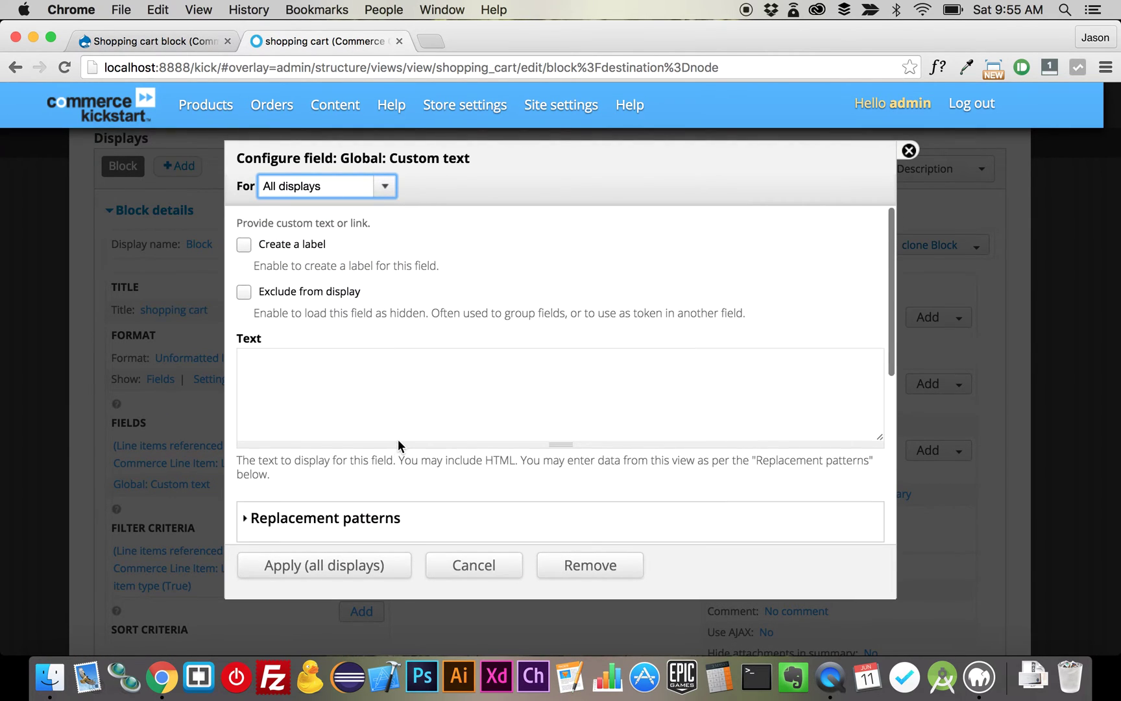
{"action": "left_click", "coordinate": [910, 151]}
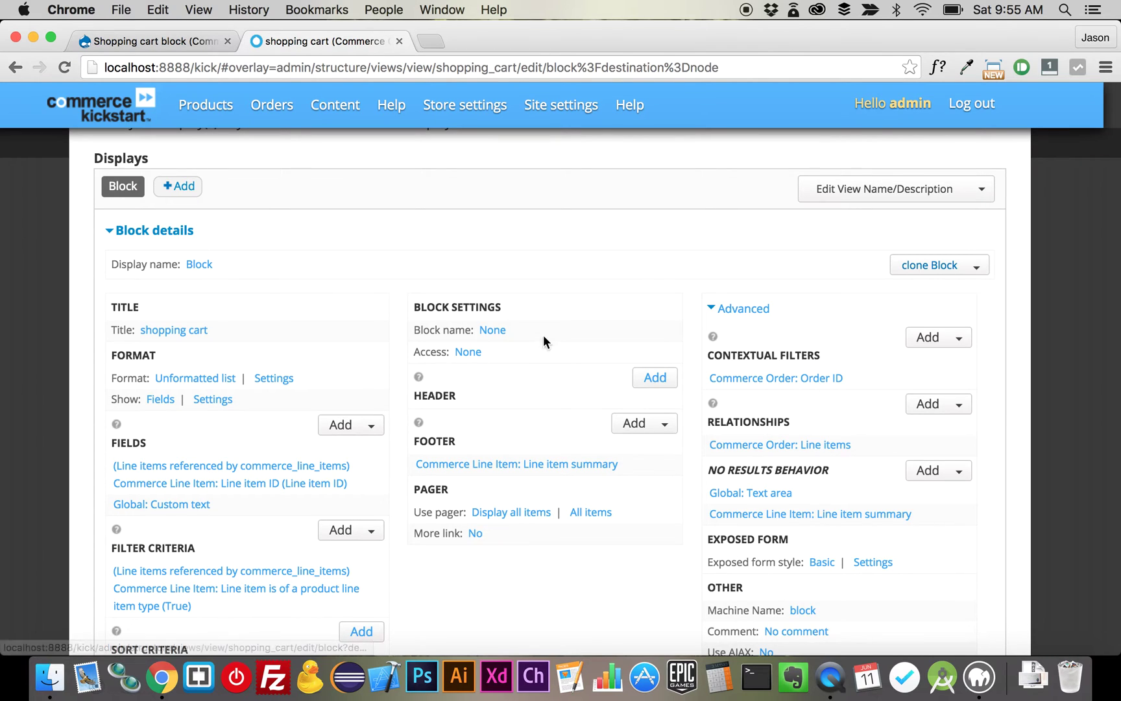
{"action": "key", "text": "ctrl+shift+Tab"}
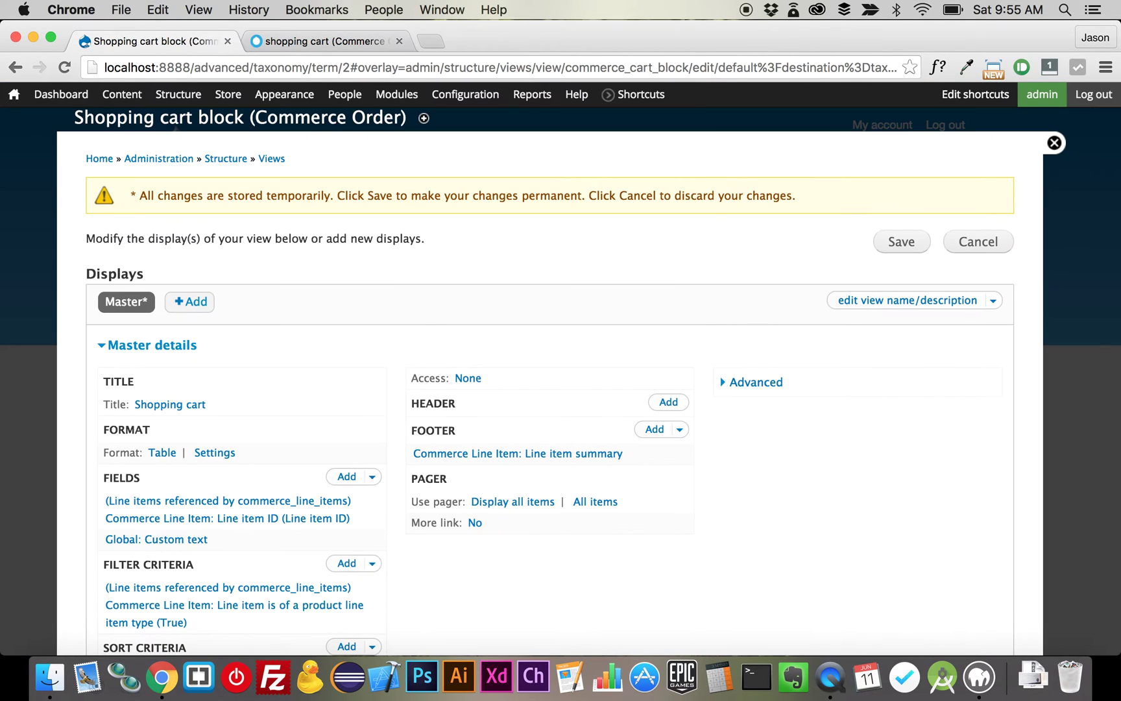
Save the cart block view, compare Kickstart's Global: Custom text settings, and return to the Hats page
{"action": "left_click", "coordinate": [905, 239]}
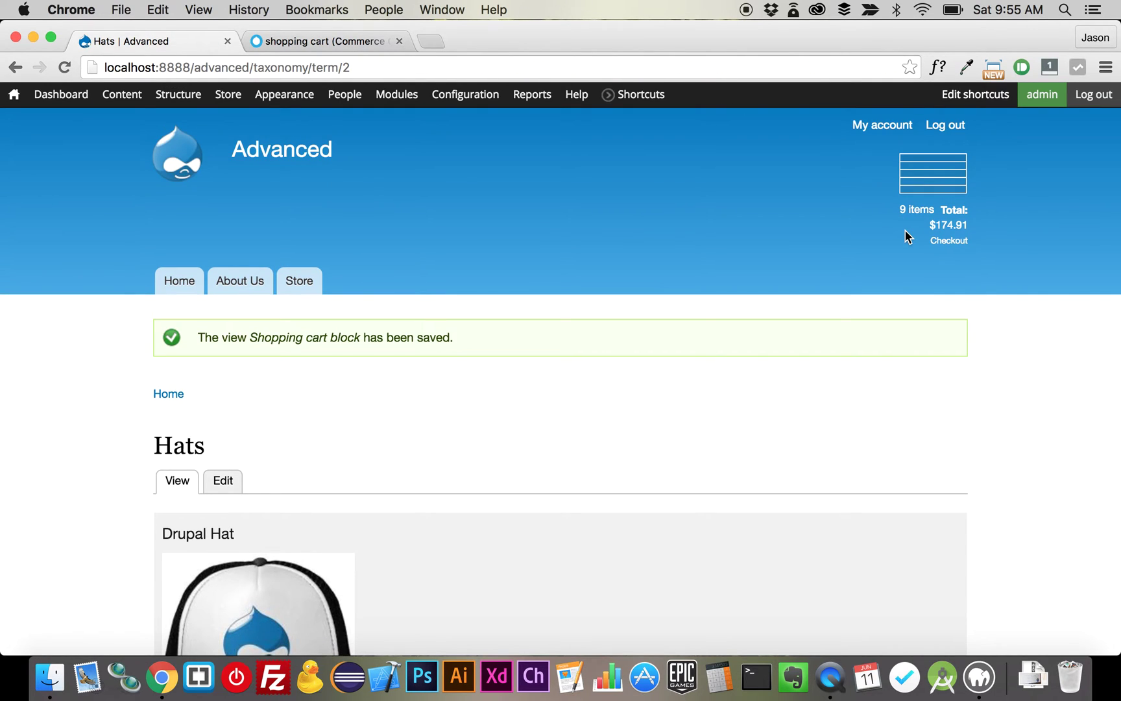
{"action": "mouse_move", "coordinate": [924, 178]}
{"action": "left_click", "coordinate": [283, 43]}
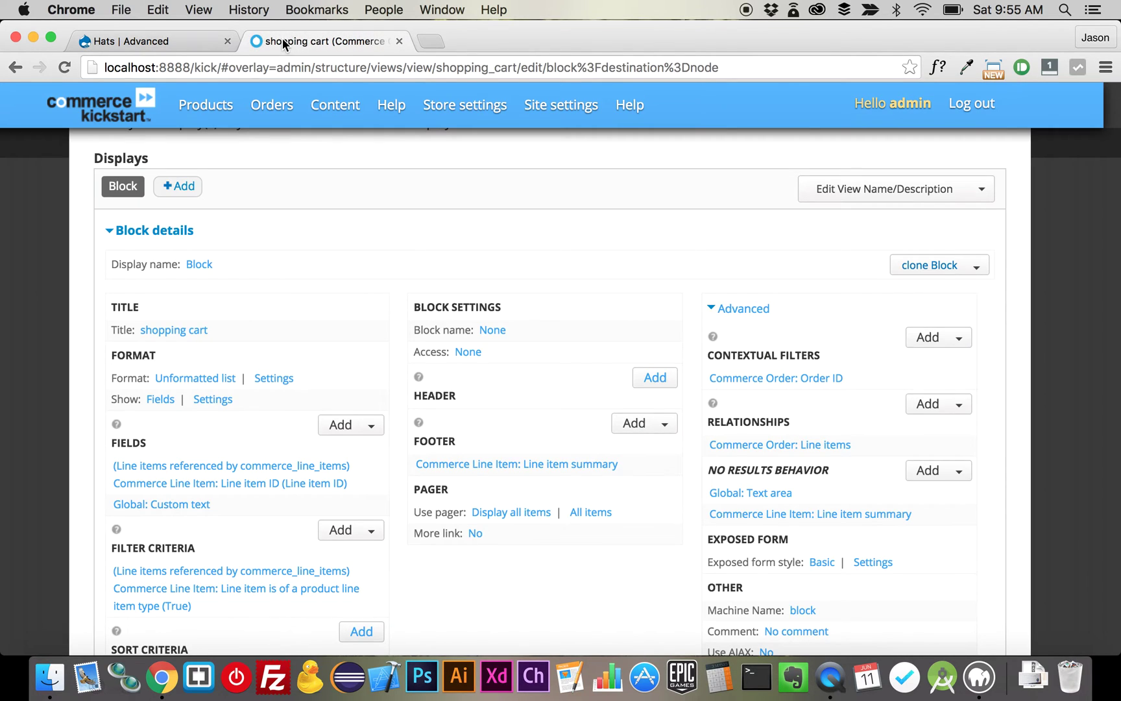
{"action": "left_click", "coordinate": [199, 512]}
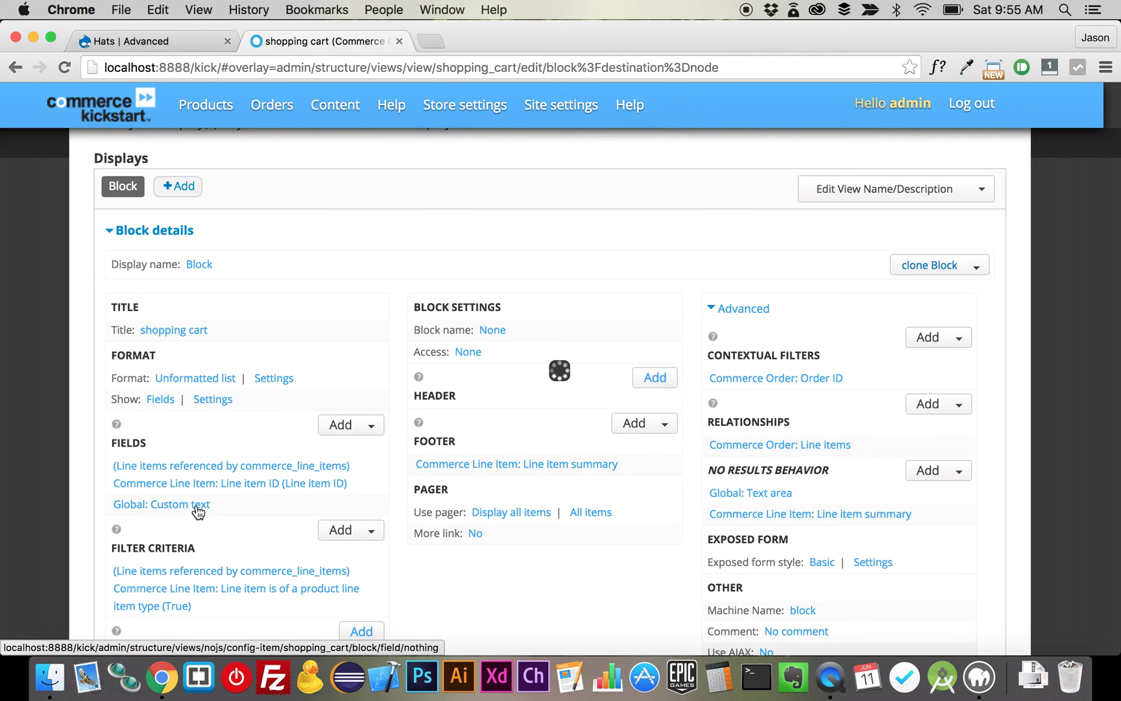
{"action": "scroll", "coordinate": [471, 432], "scroll_direction": "down", "scroll_amount": 3}
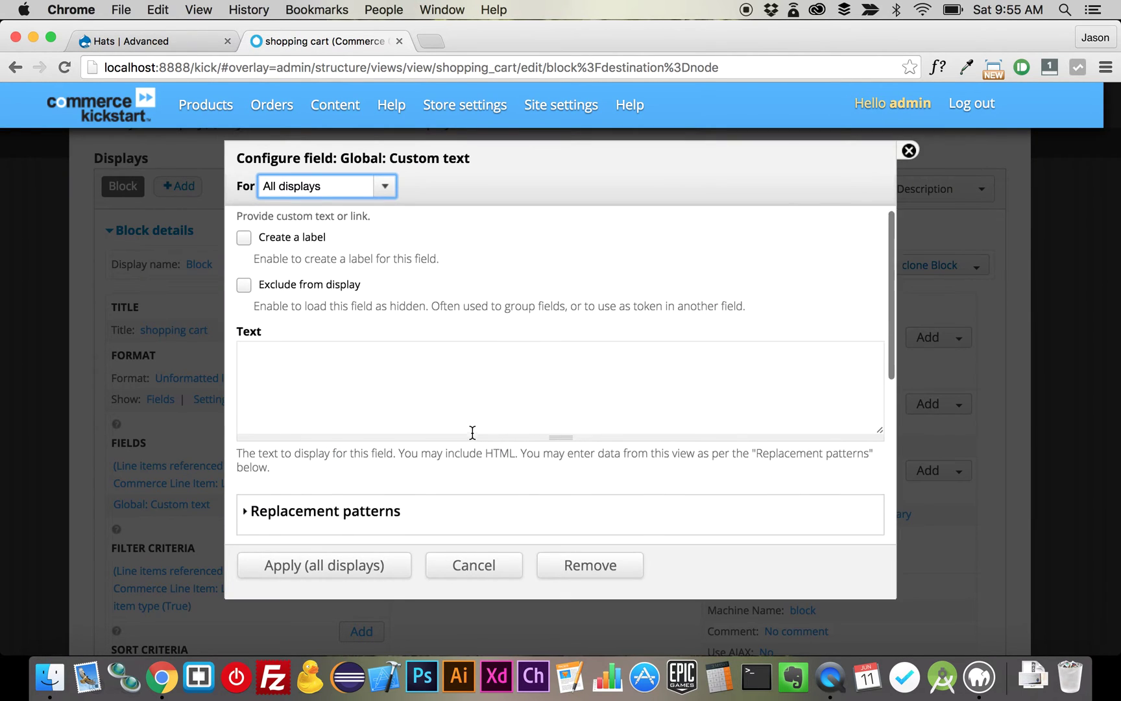
{"action": "scroll", "coordinate": [472, 432], "scroll_direction": "down", "scroll_amount": 3}
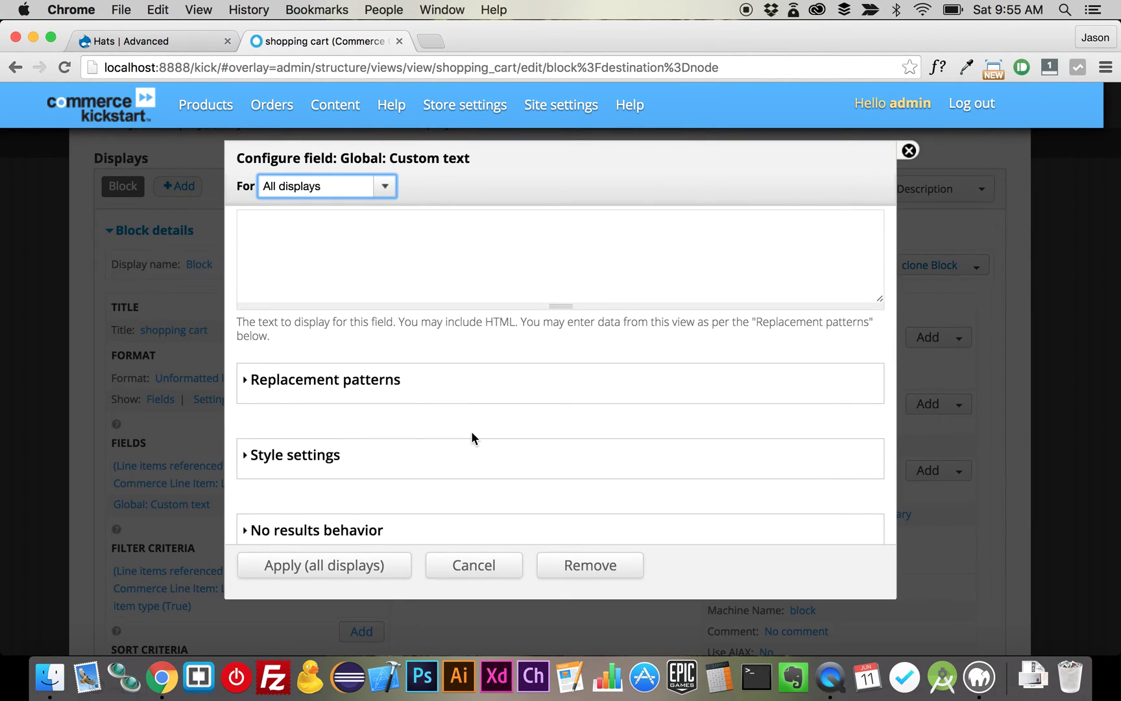
{"action": "scroll", "coordinate": [471, 430], "scroll_direction": "up", "scroll_amount": 5}
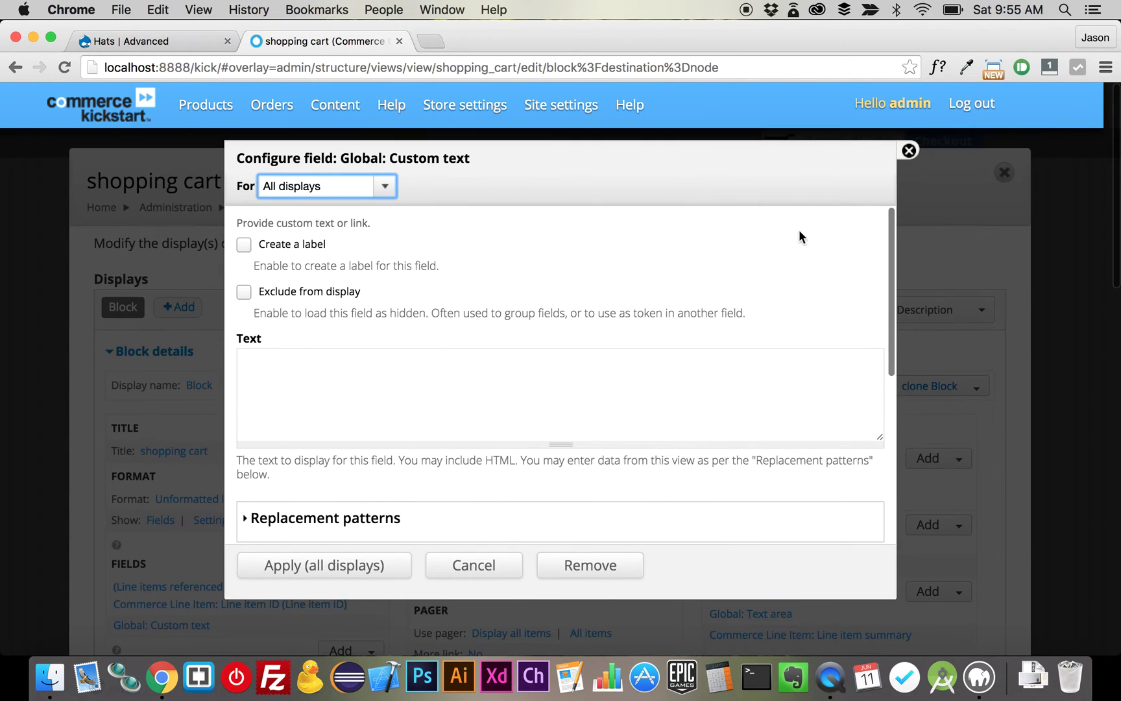
{"action": "left_click", "coordinate": [909, 151]}
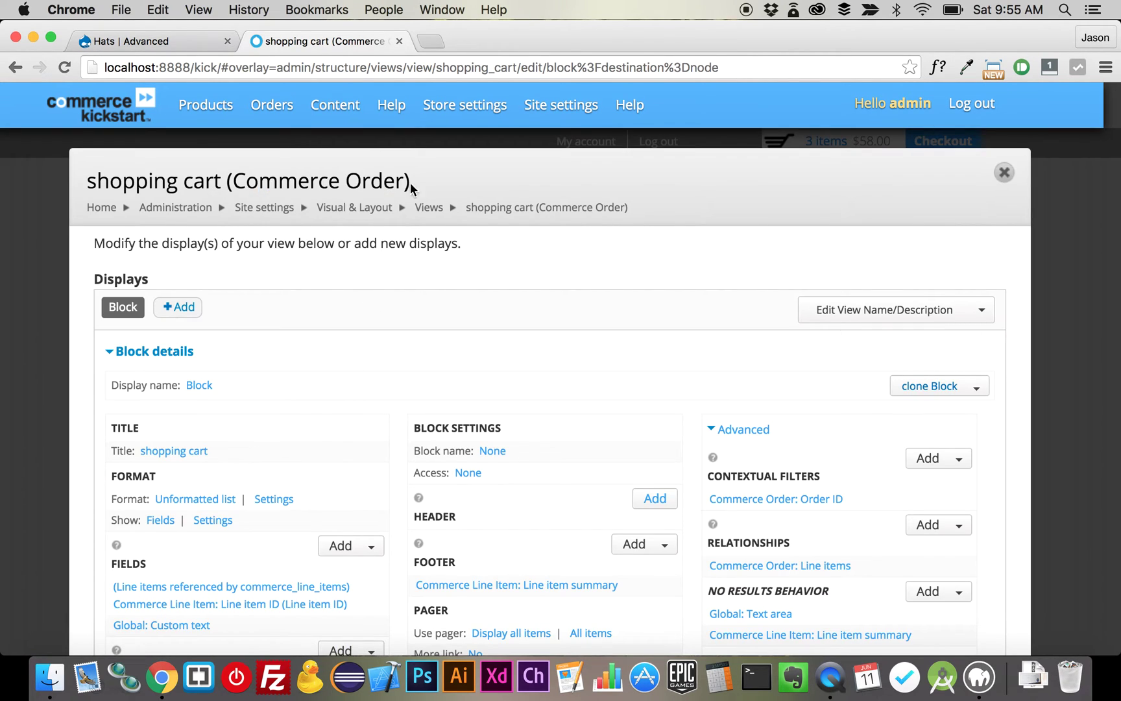
{"action": "left_click", "coordinate": [168, 43]}
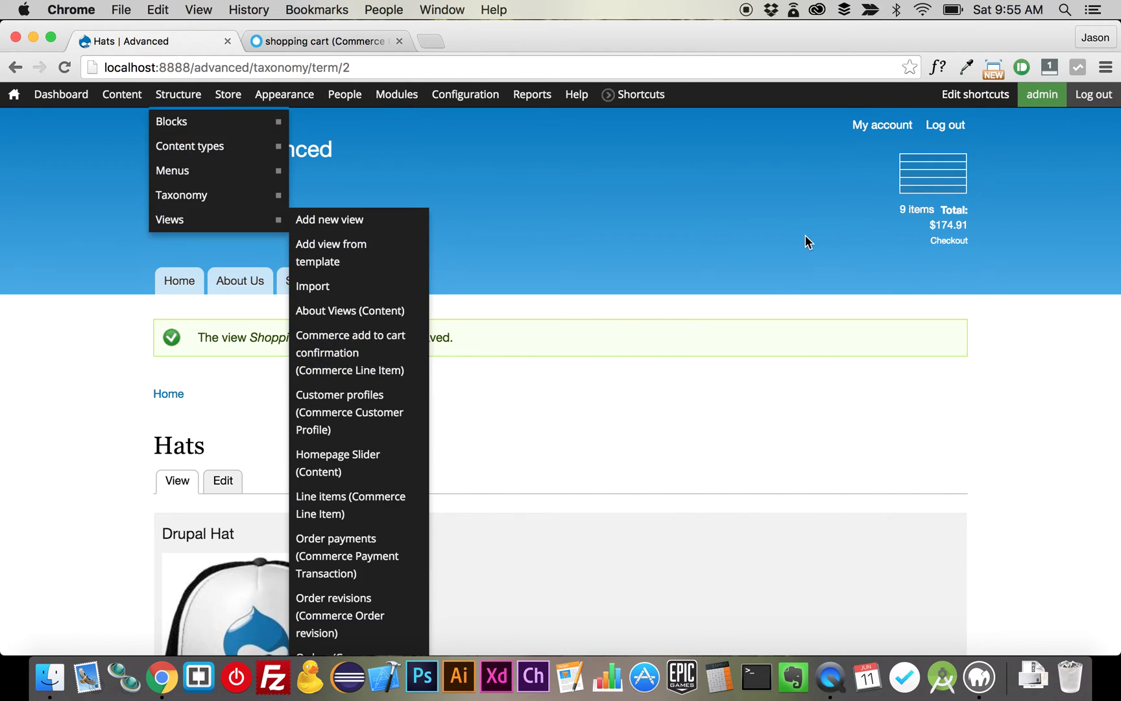
Exclude the cart block view's Global: Custom text field from display
{"action": "left_click", "coordinate": [949, 161]}
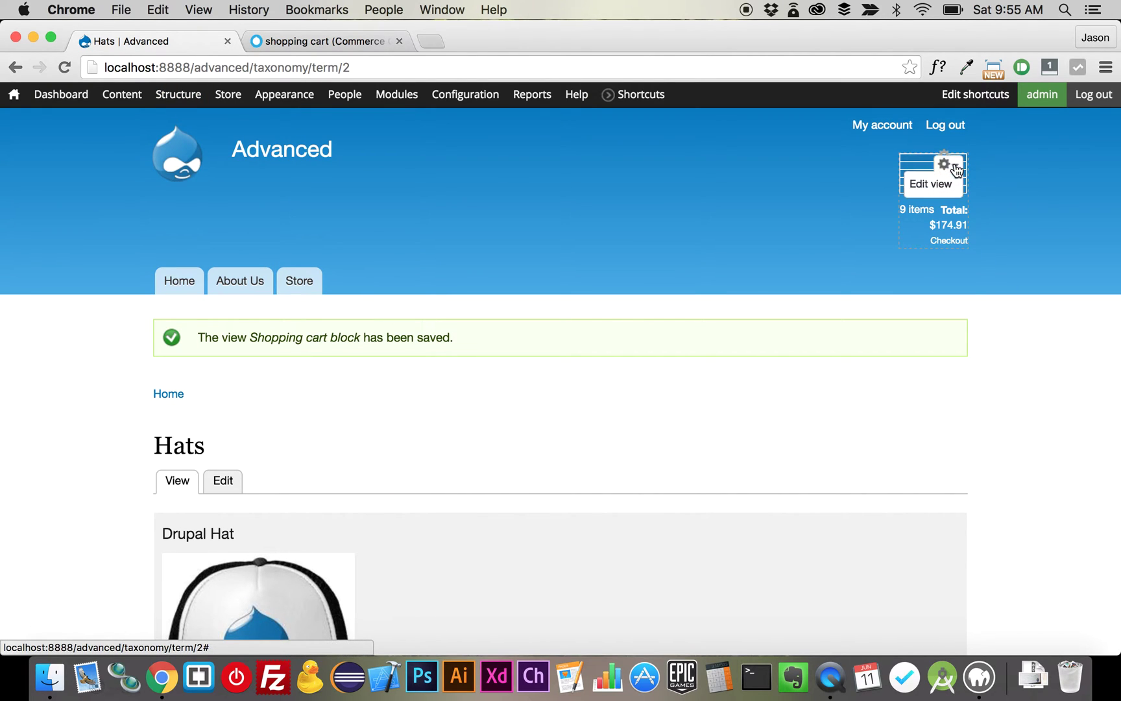
{"action": "left_click", "coordinate": [933, 183]}
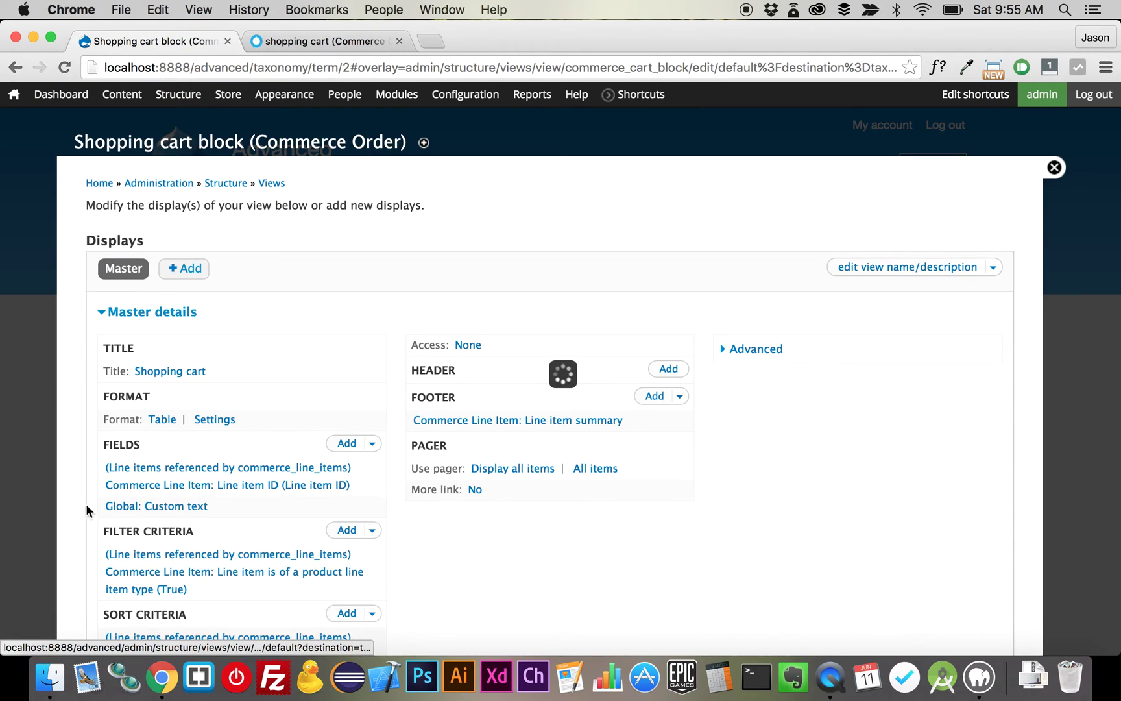
{"action": "left_click", "coordinate": [191, 506]}
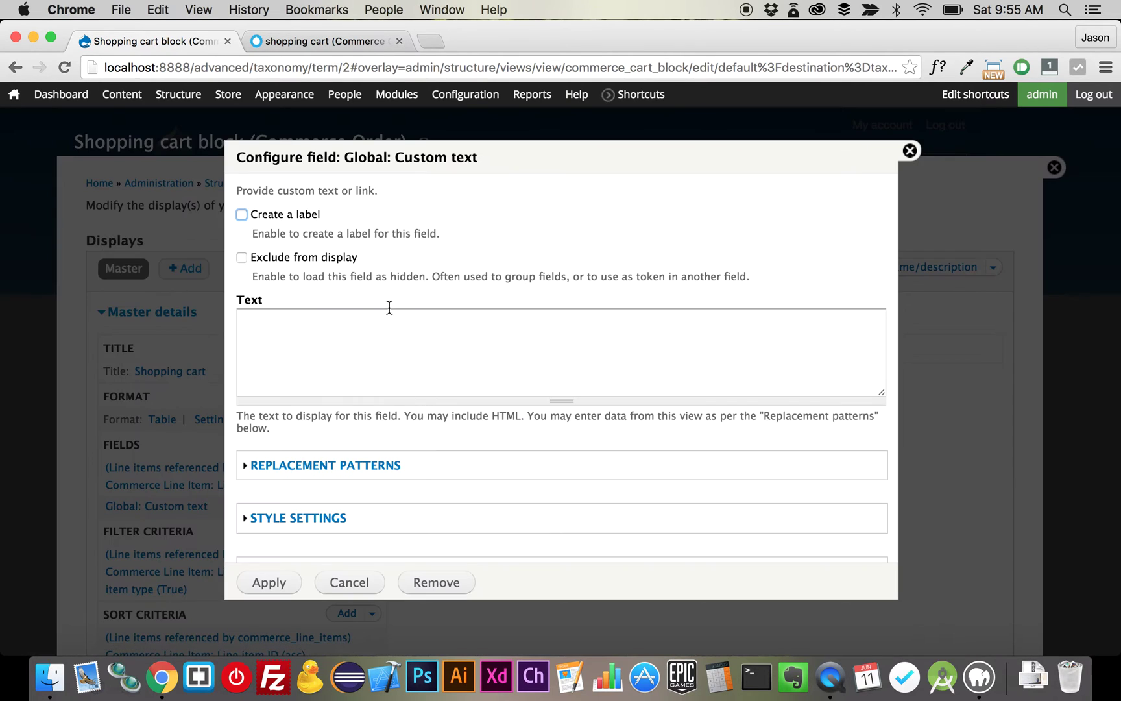
{"action": "left_click", "coordinate": [305, 259]}
{"action": "left_click", "coordinate": [281, 587]}
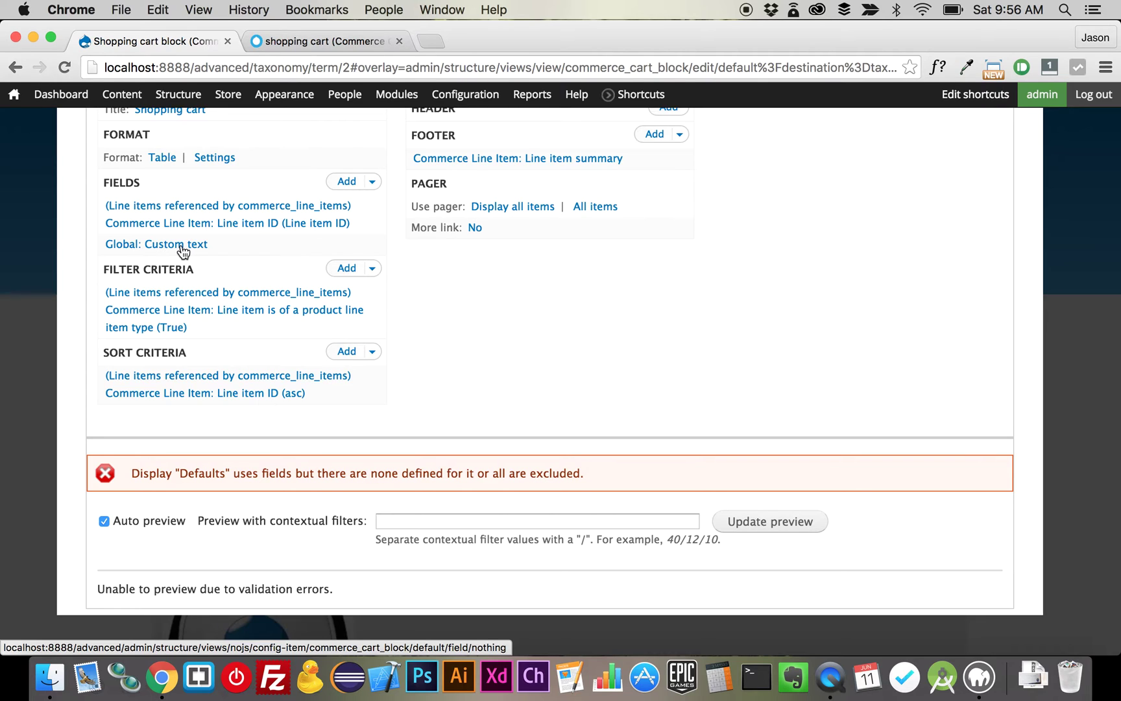
Untick Exclude from display on Global: Custom text and check the preview showing 14 items, $294.86
{"action": "left_click", "coordinate": [182, 245]}
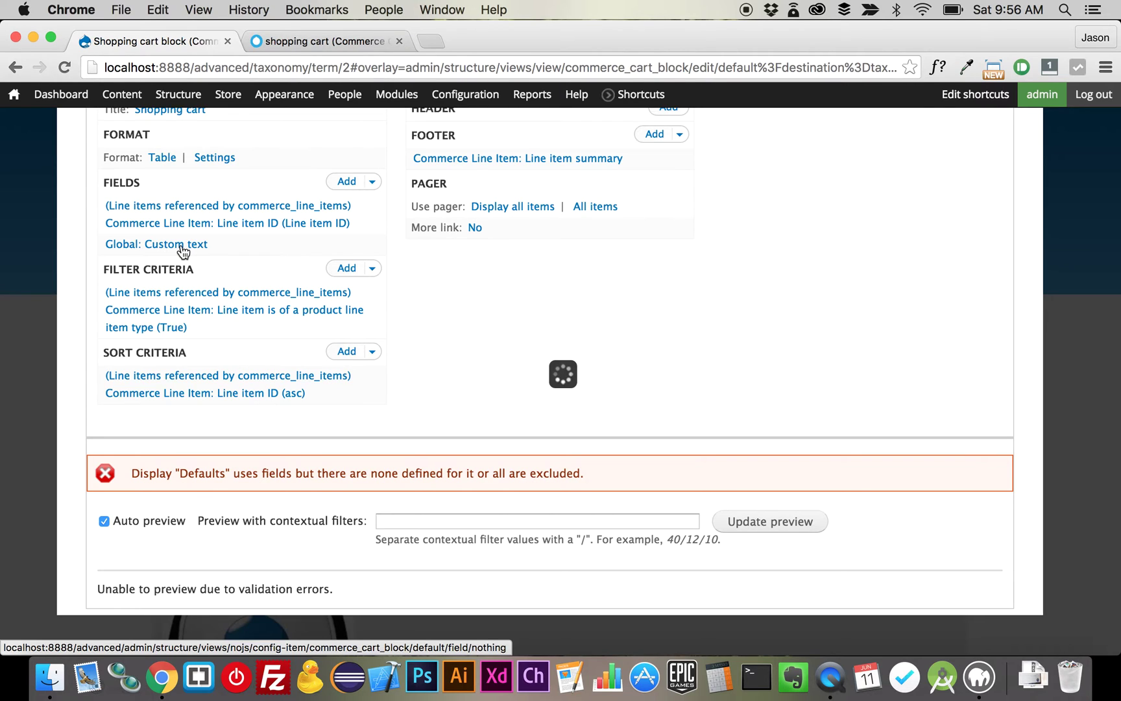
{"action": "left_click", "coordinate": [330, 255]}
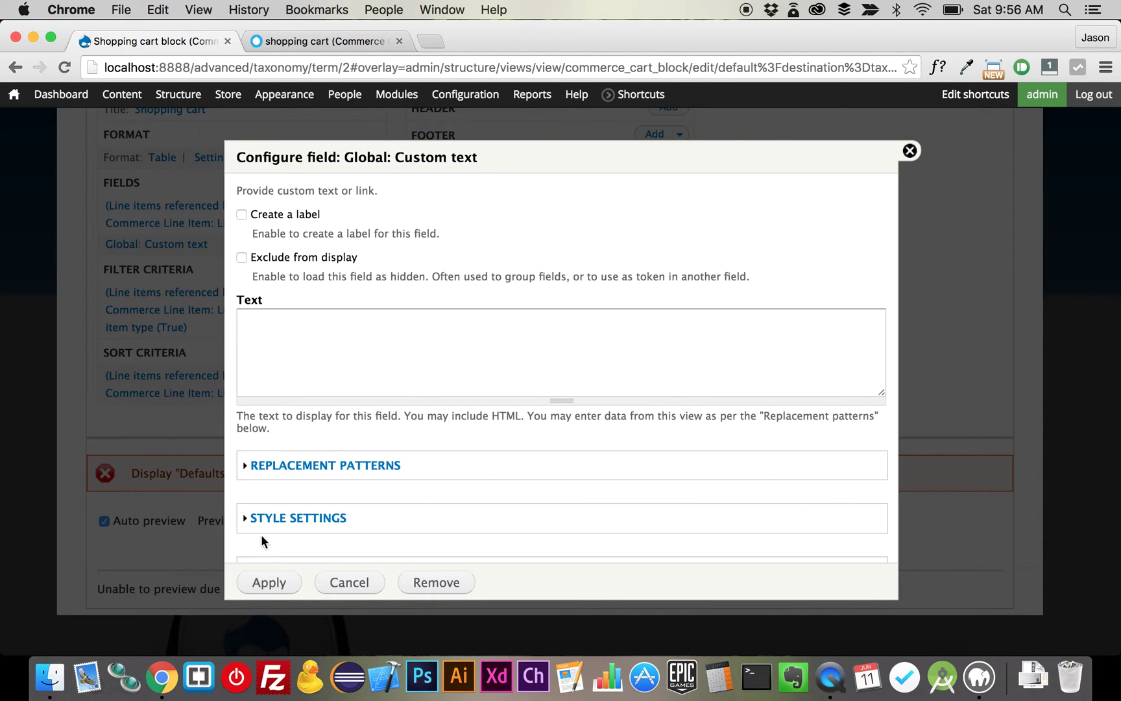
{"action": "left_click", "coordinate": [258, 584]}
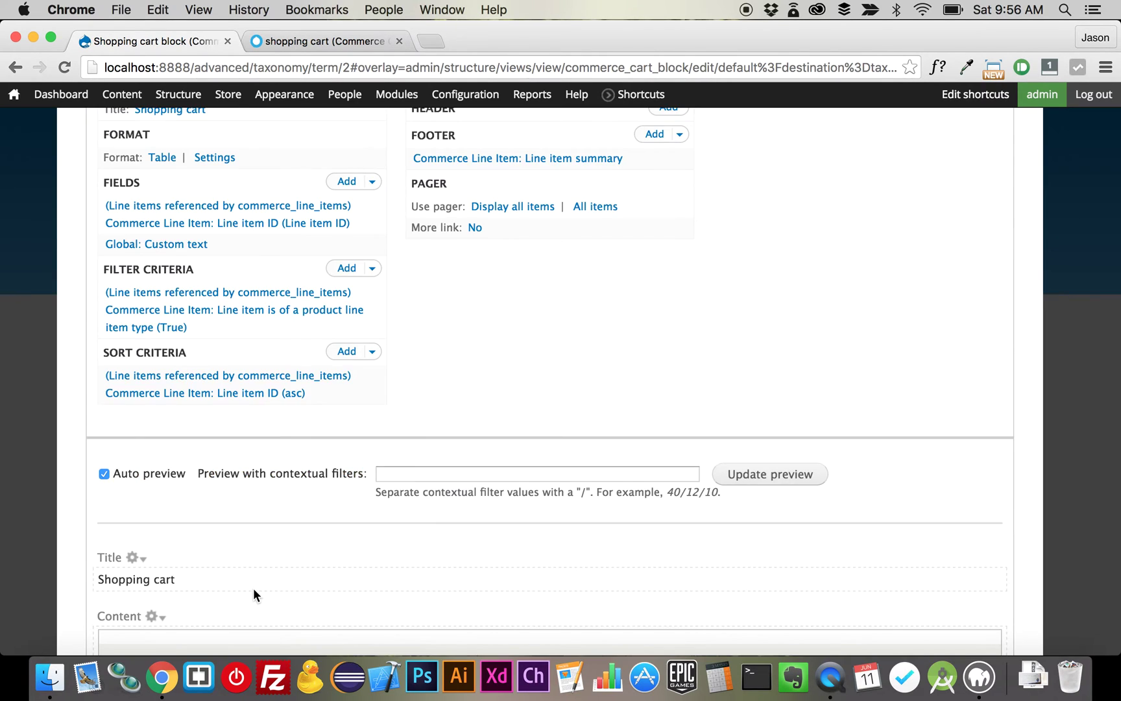
{"action": "scroll", "coordinate": [253, 588], "scroll_direction": "down", "scroll_amount": 4}
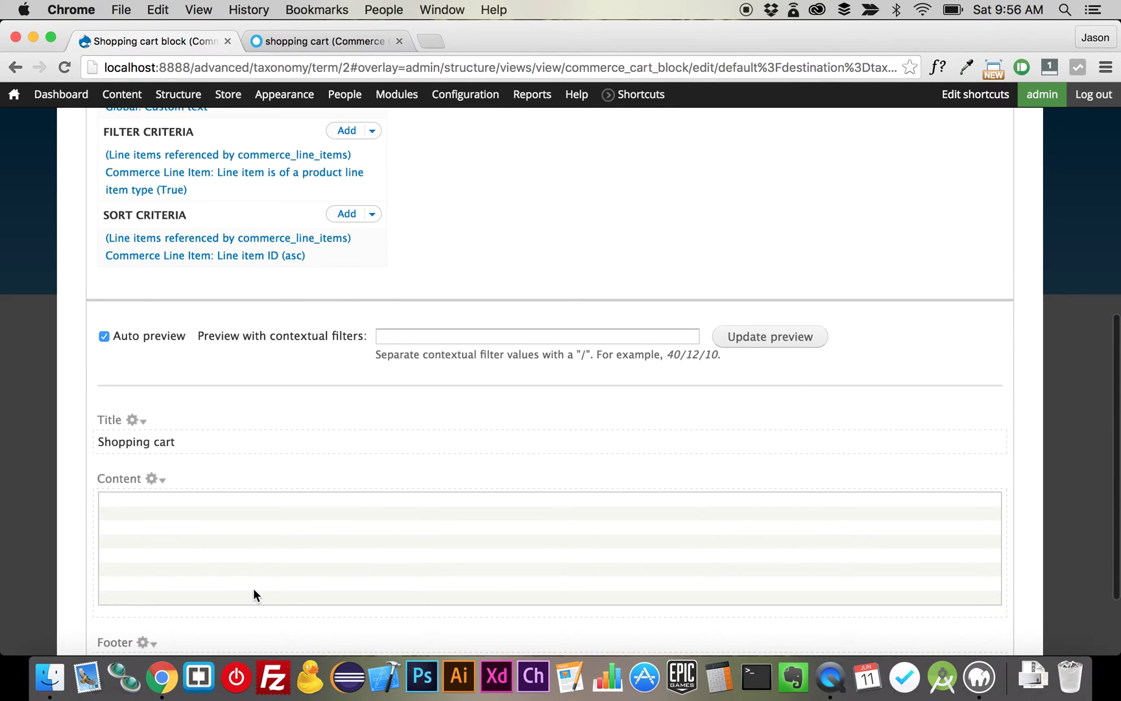
{"action": "scroll", "coordinate": [253, 588], "scroll_direction": "down", "scroll_amount": 2}
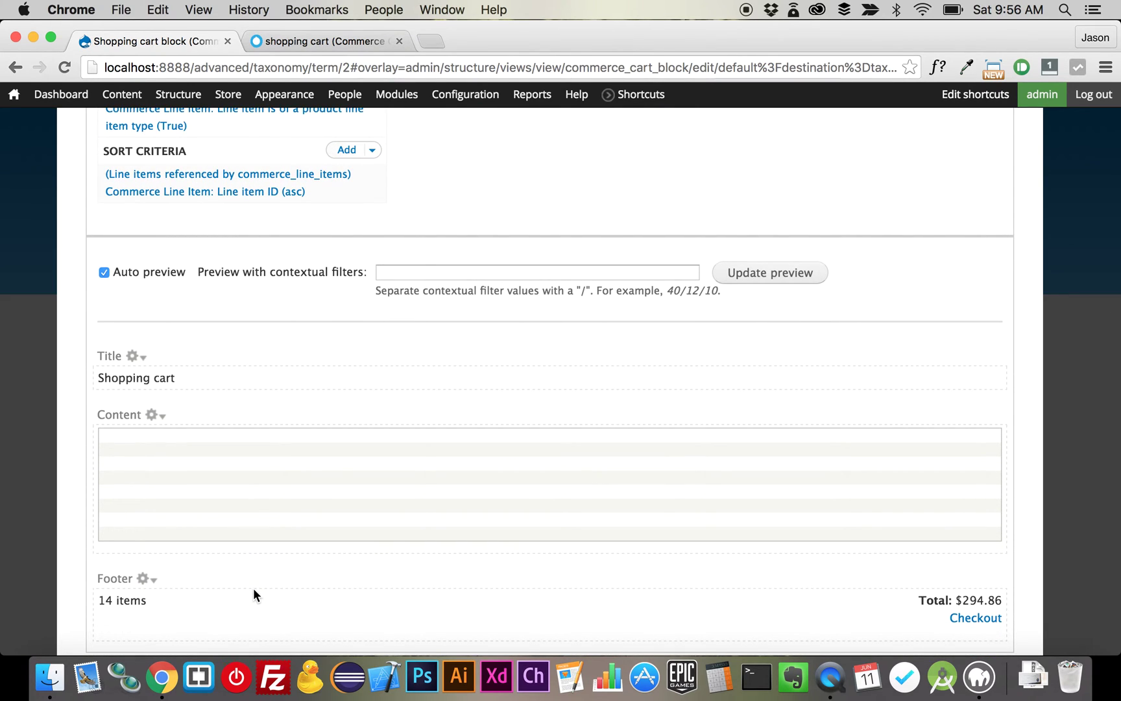
{"action": "scroll", "coordinate": [325, 594], "scroll_direction": "down", "scroll_amount": 2}
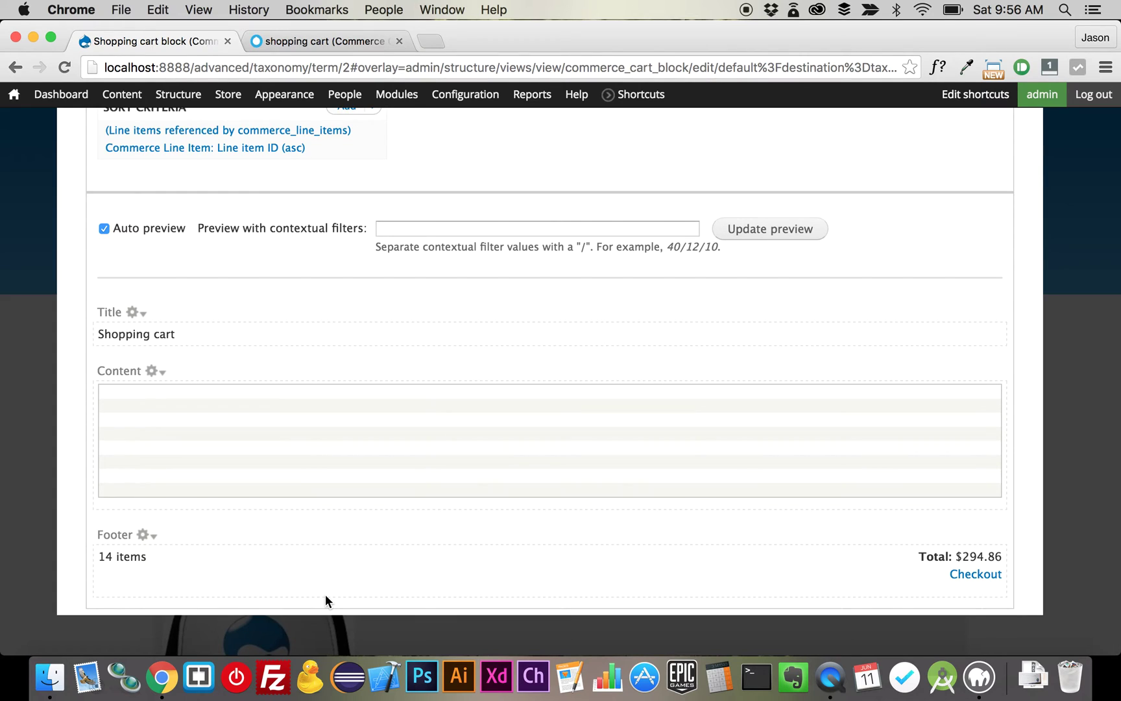
{"action": "scroll", "coordinate": [325, 595], "scroll_direction": "up", "scroll_amount": 10}
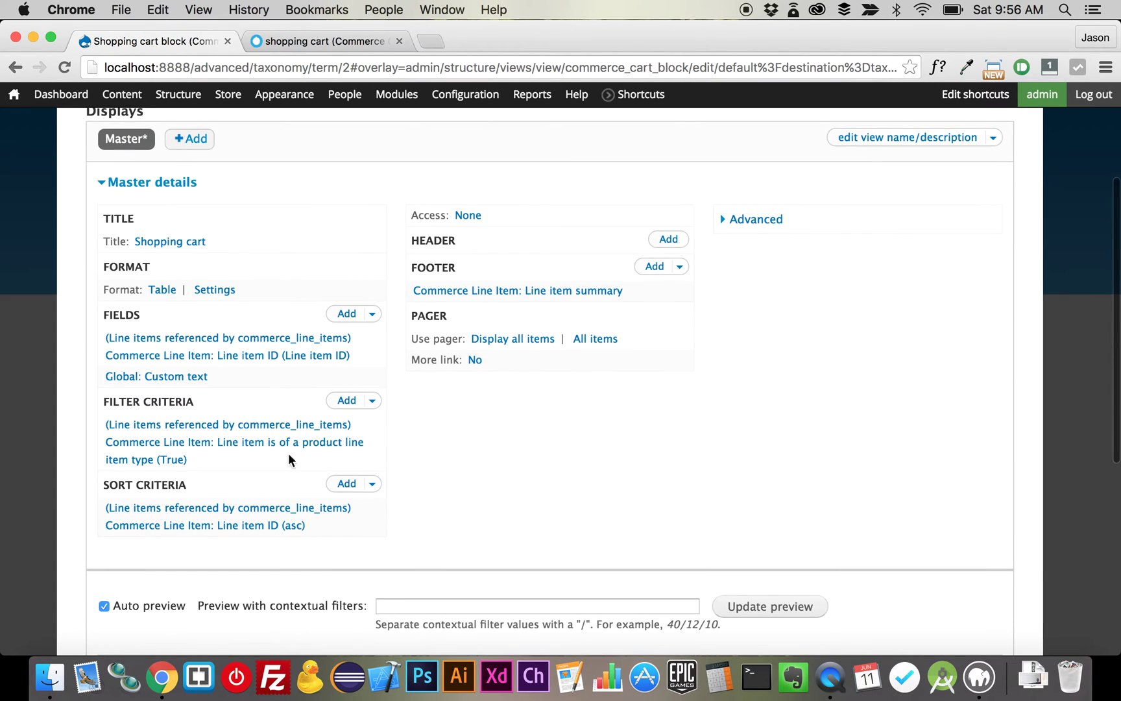
Change the Shopping cart block view's format from Table to Unformatted list, keeping default style options
{"action": "left_click", "coordinate": [164, 289]}
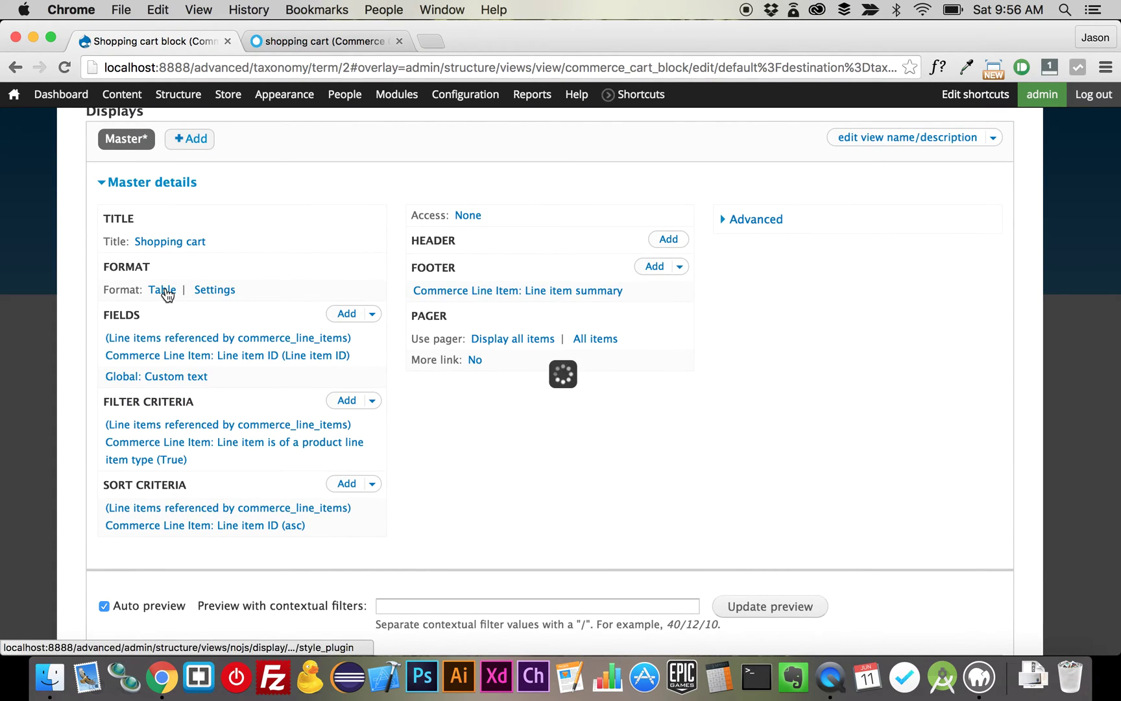
{"action": "left_click", "coordinate": [291, 399]}
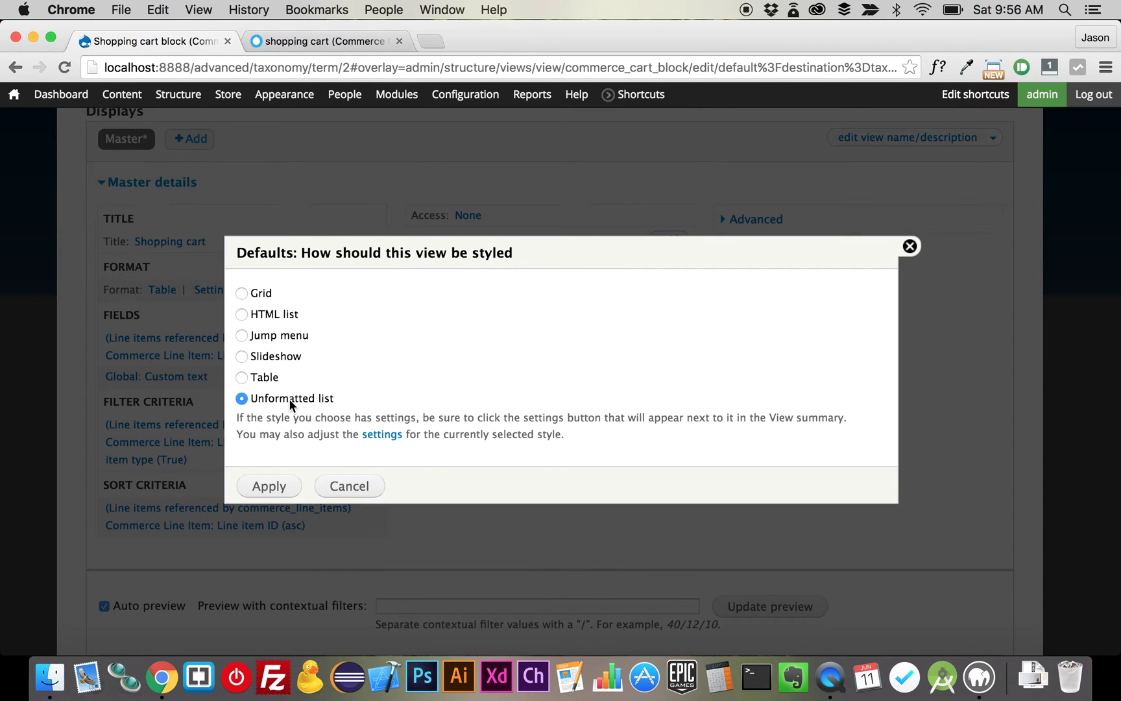
{"action": "left_click", "coordinate": [265, 486]}
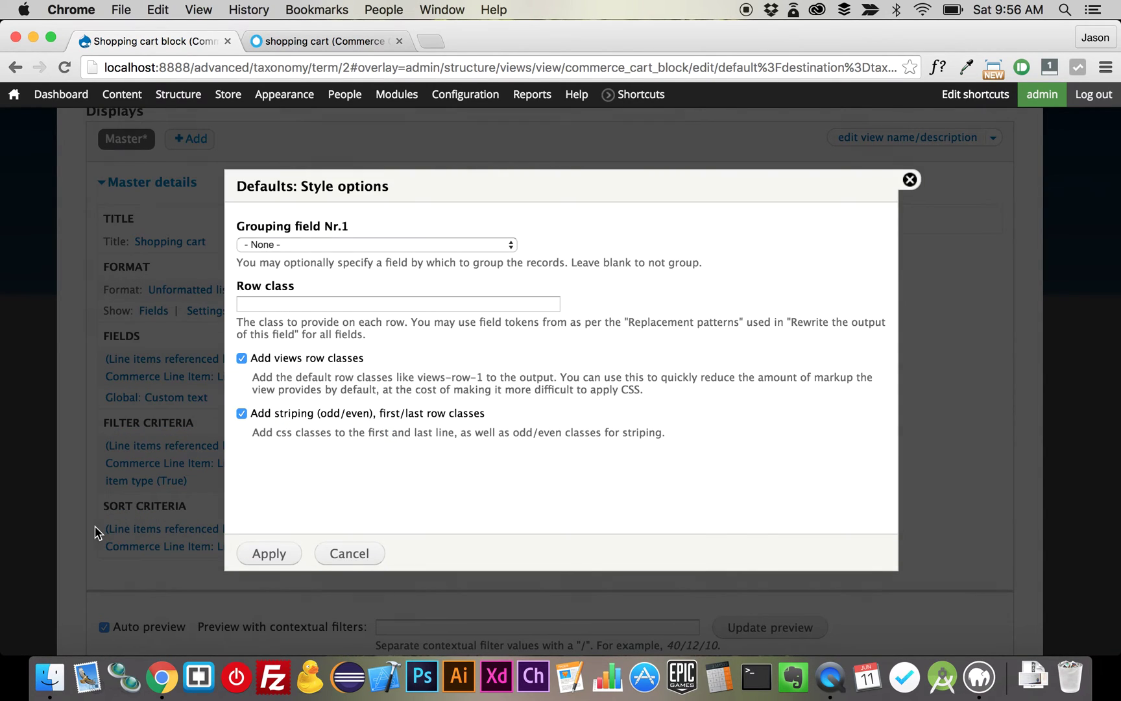
{"action": "left_click", "coordinate": [253, 551]}
{"action": "scroll", "coordinate": [158, 591], "scroll_direction": "down", "scroll_amount": 5}
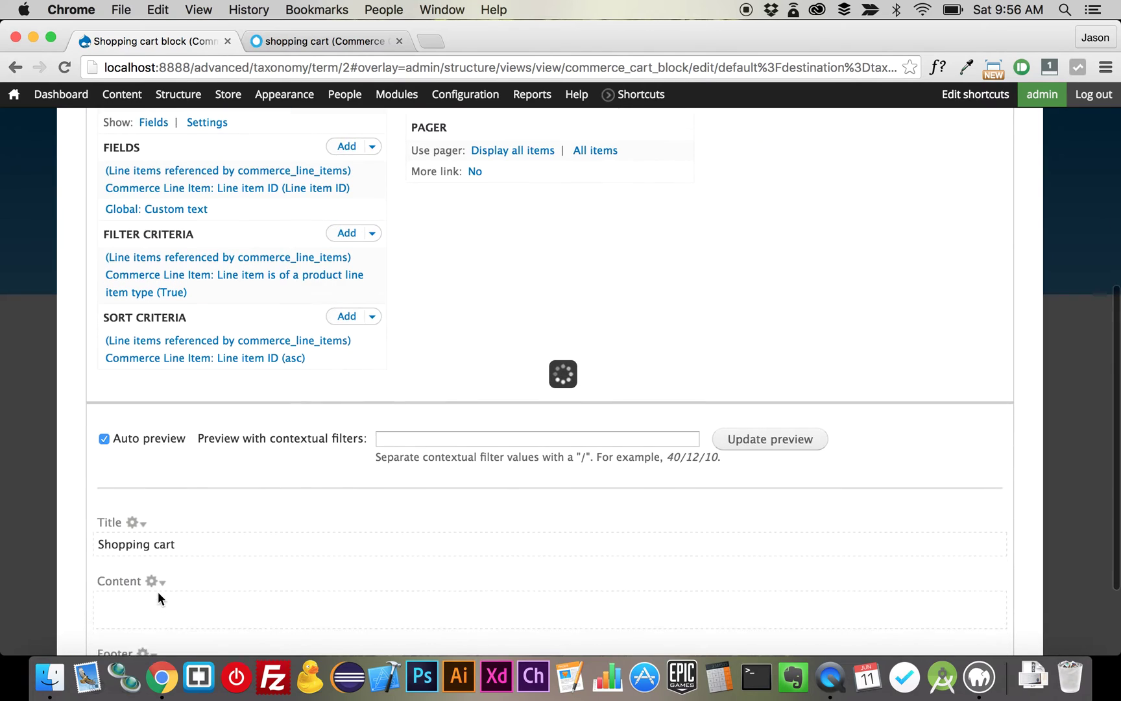
{"action": "scroll", "coordinate": [158, 591], "scroll_direction": "down", "scroll_amount": 2}
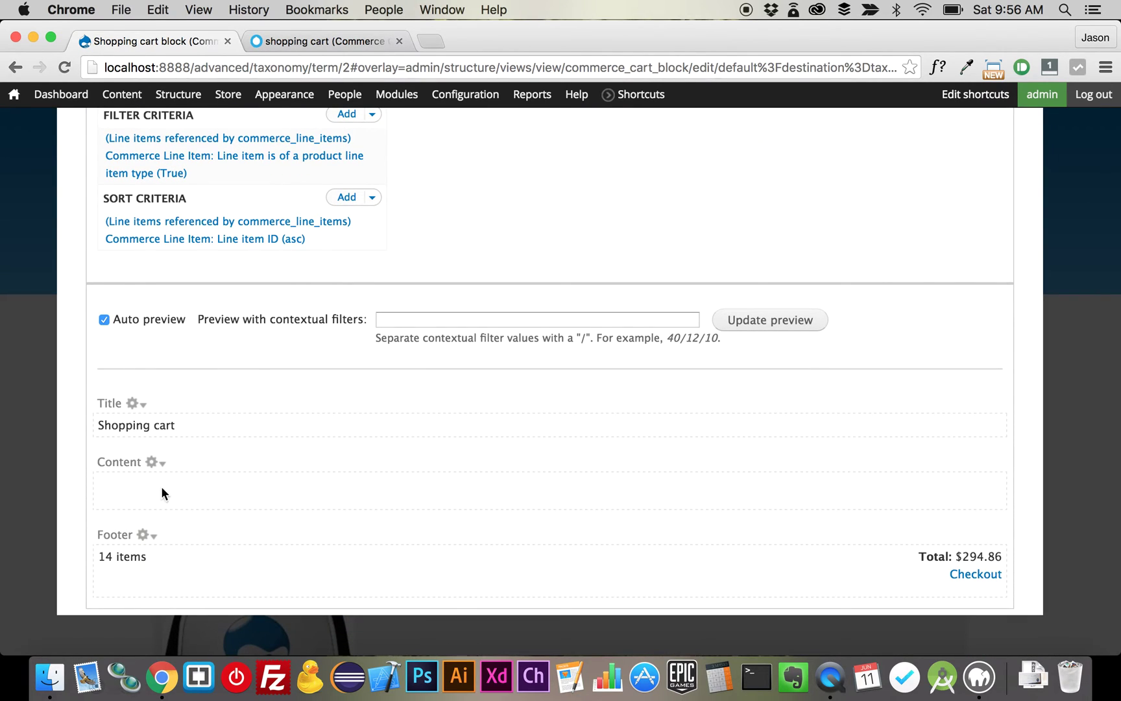
{"action": "scroll", "coordinate": [672, 505], "scroll_direction": "up", "scroll_amount": 10}
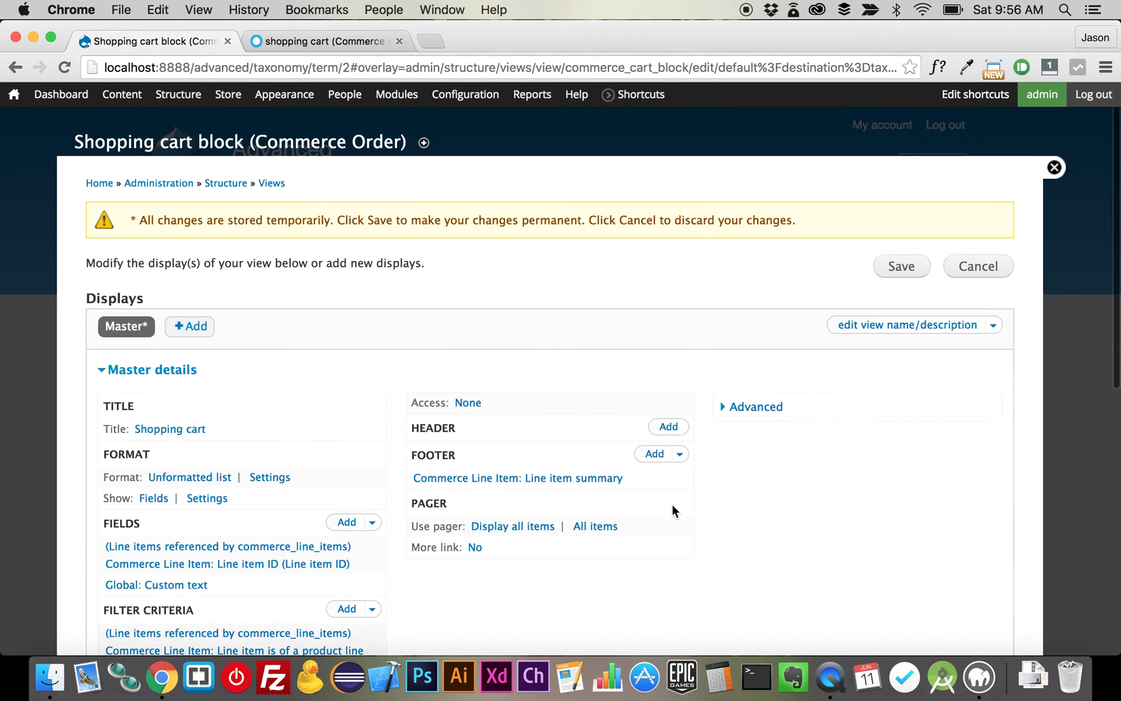
{"action": "left_click", "coordinate": [903, 267]}
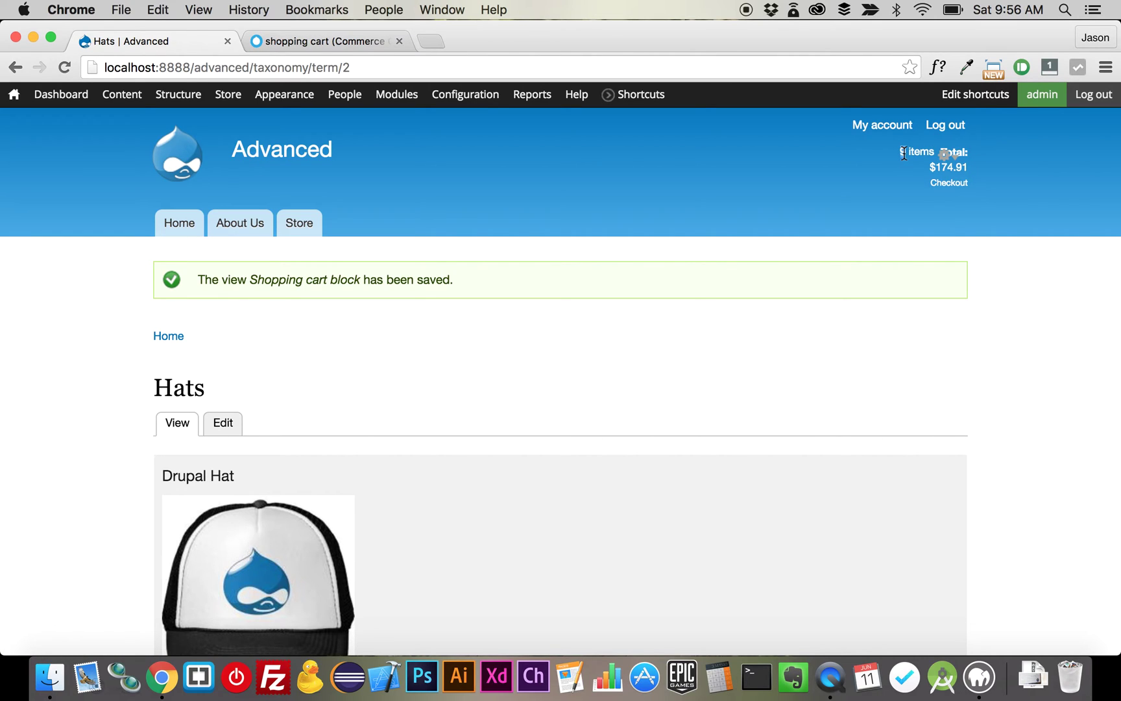
{"action": "left_click_drag", "start_coordinate": [904, 153], "coordinate": [935, 153]}
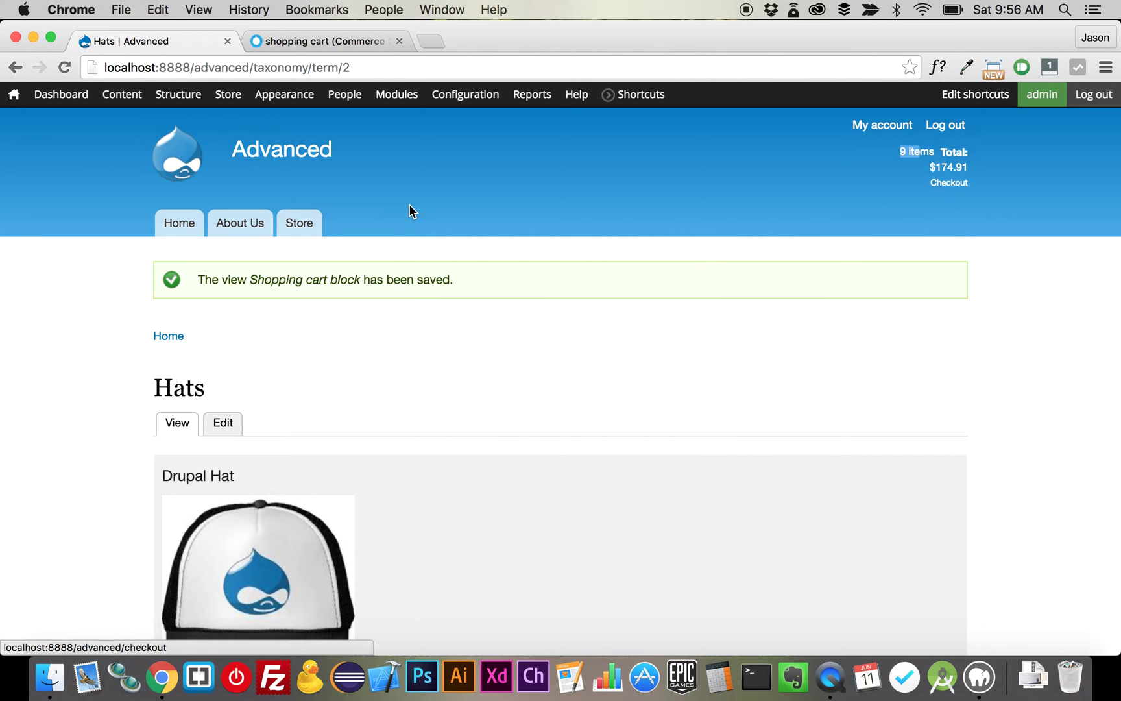
Return to the Commerce Kickstart home page and inspect the compact cart block's CSS in DevTools
{"action": "left_click", "coordinate": [322, 41]}
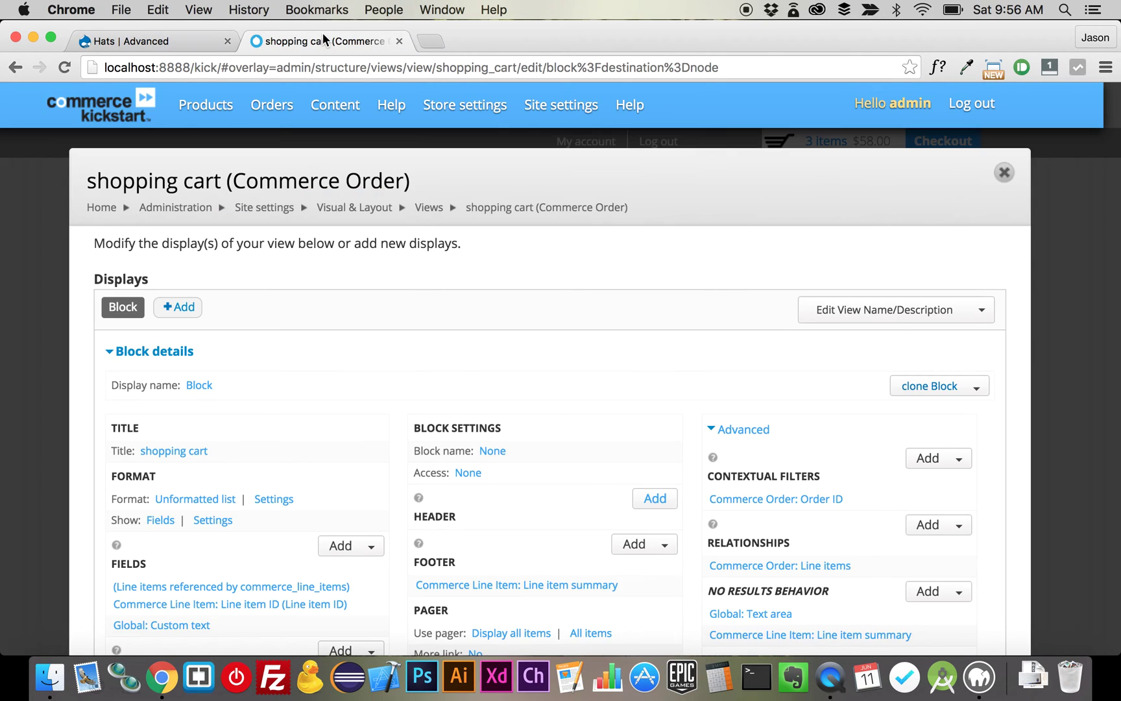
{"action": "left_click", "coordinate": [1002, 171]}
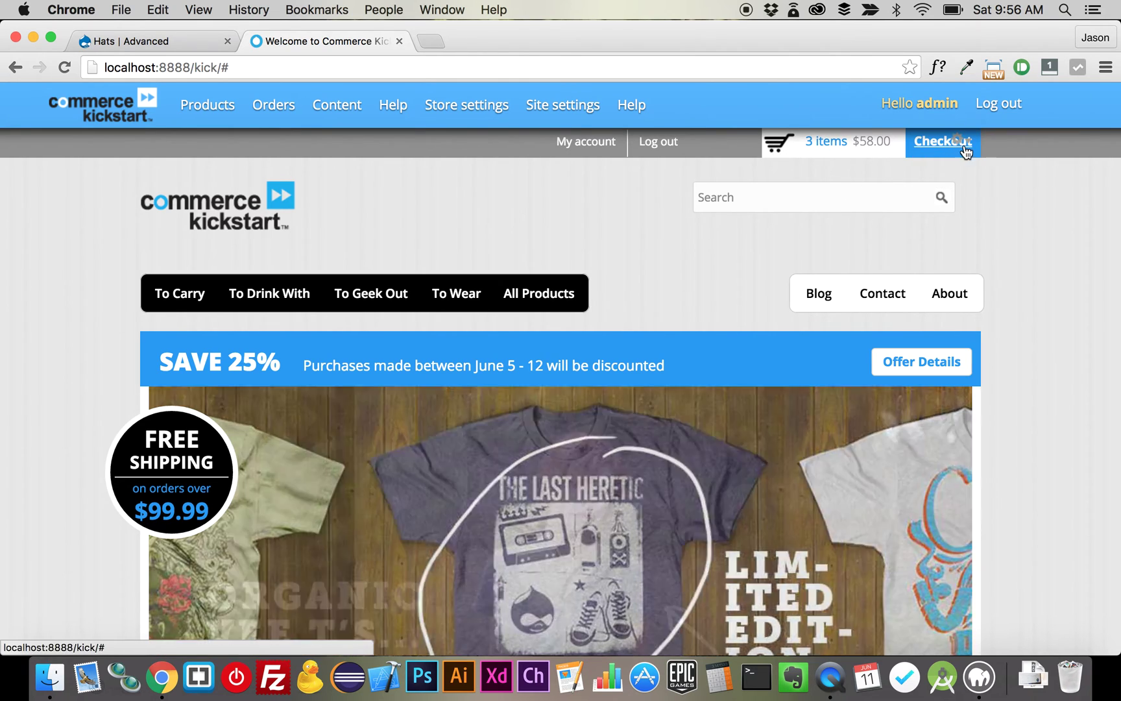
{"action": "right_click", "coordinate": [782, 141]}
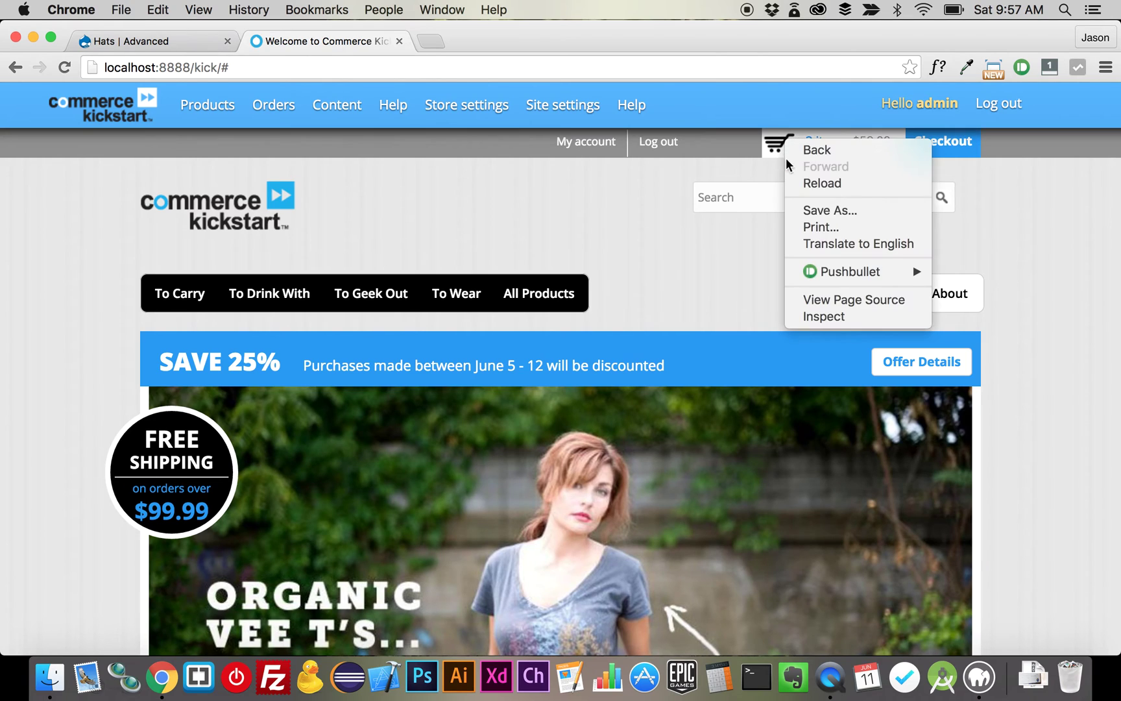
{"action": "left_click", "coordinate": [825, 315]}
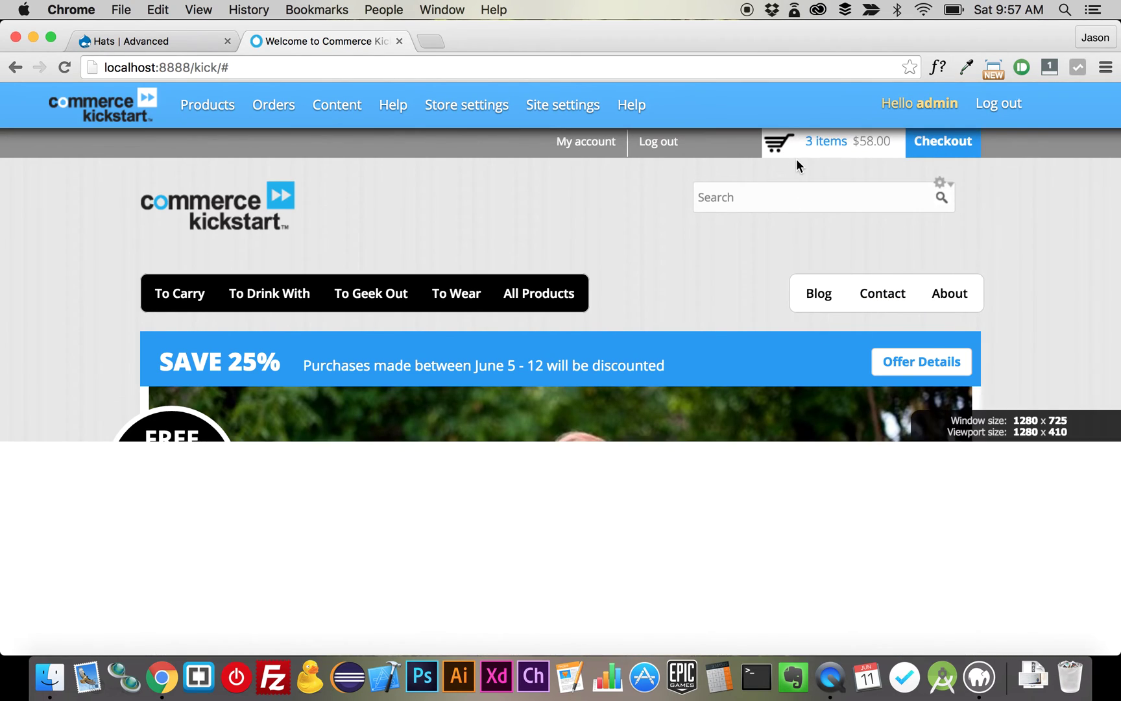
{"action": "key", "text": "Escape"}
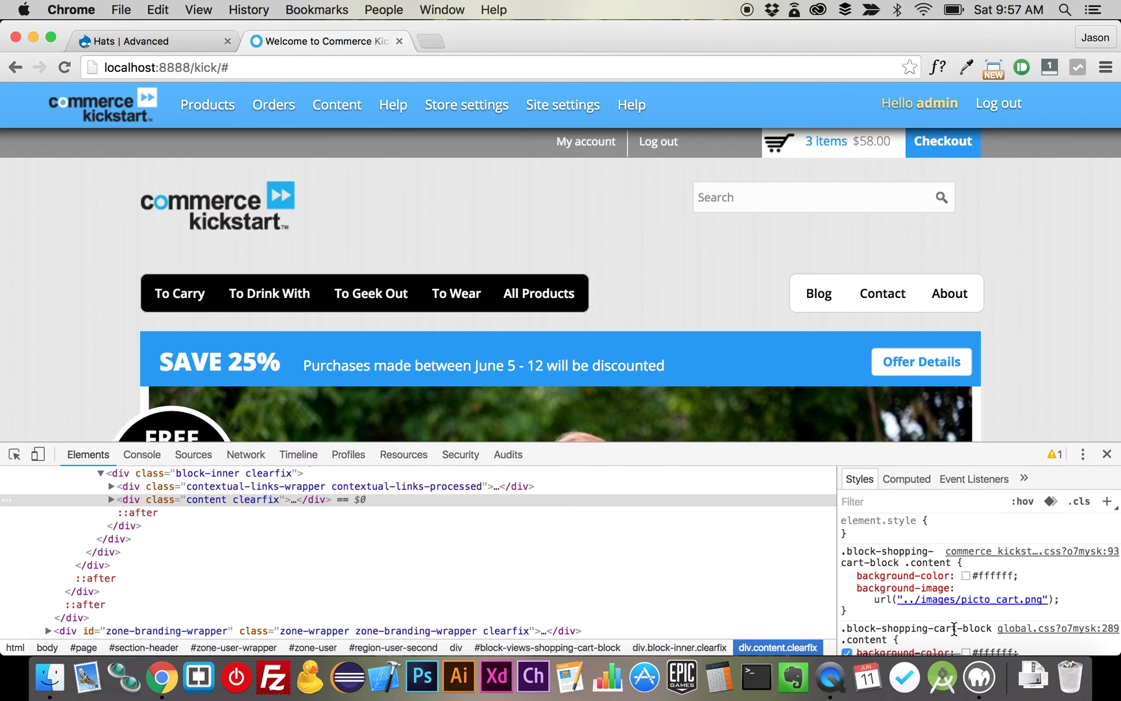
{"action": "mouse_move", "coordinate": [967, 609]}
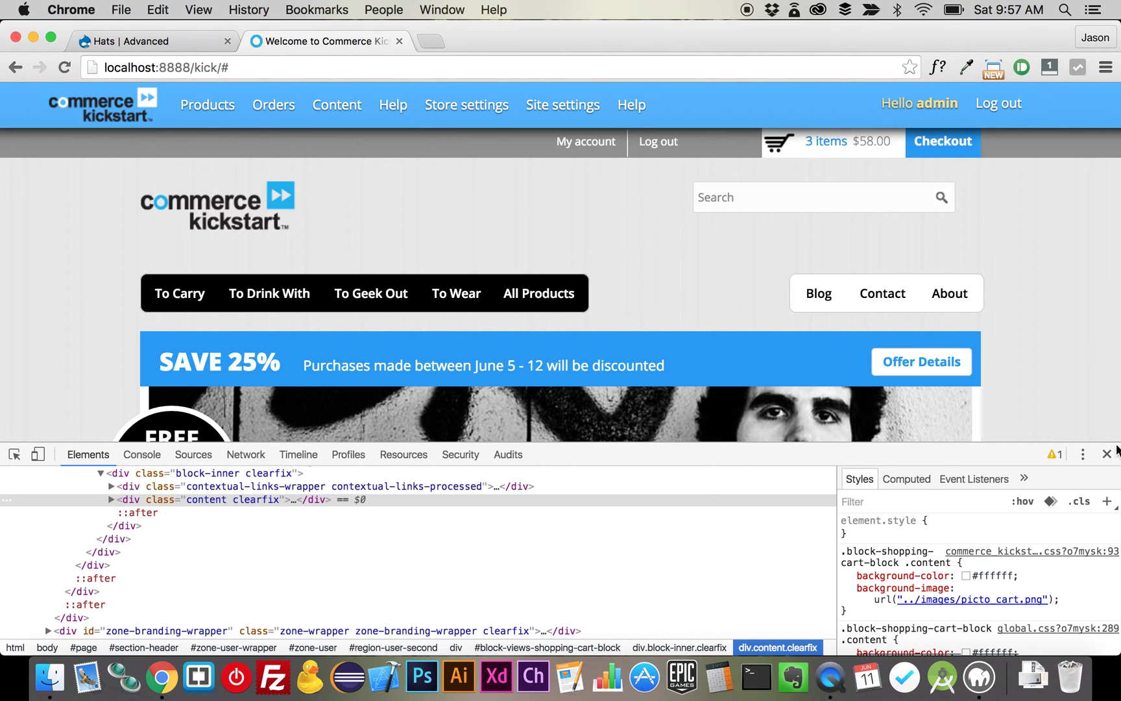
{"action": "left_click", "coordinate": [1107, 453]}
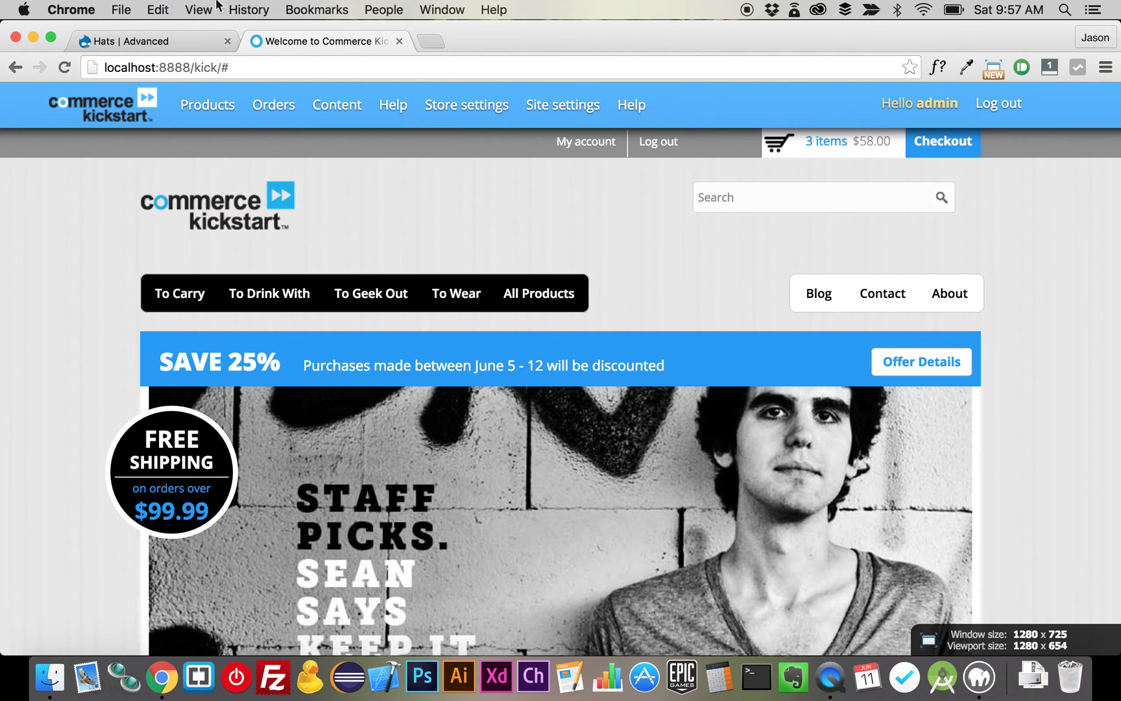
{"action": "left_click", "coordinate": [159, 39]}
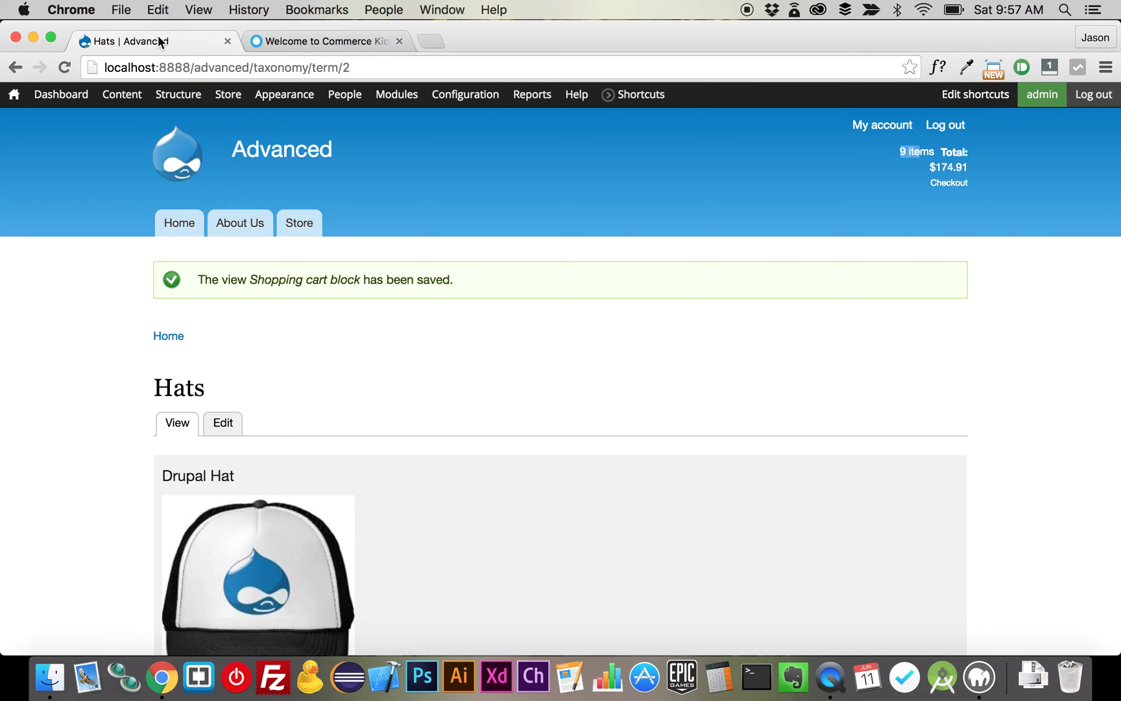
{"action": "left_click", "coordinate": [907, 202]}
{"action": "left_click", "coordinate": [304, 43]}
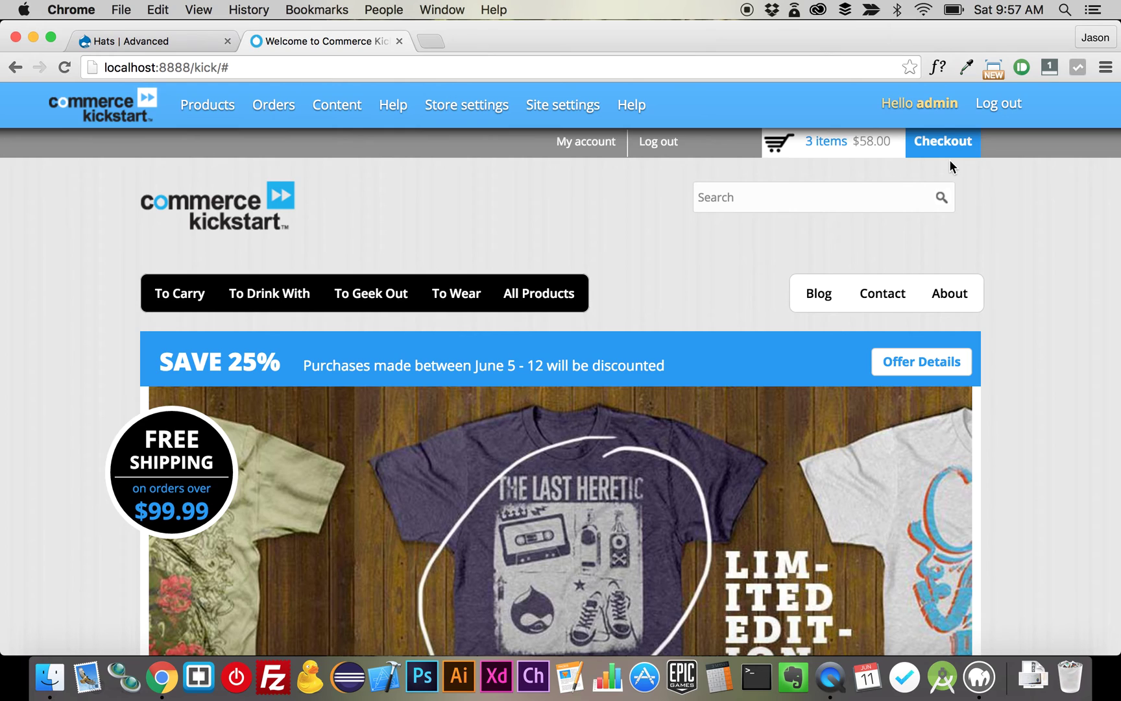
{"action": "left_click", "coordinate": [140, 46]}
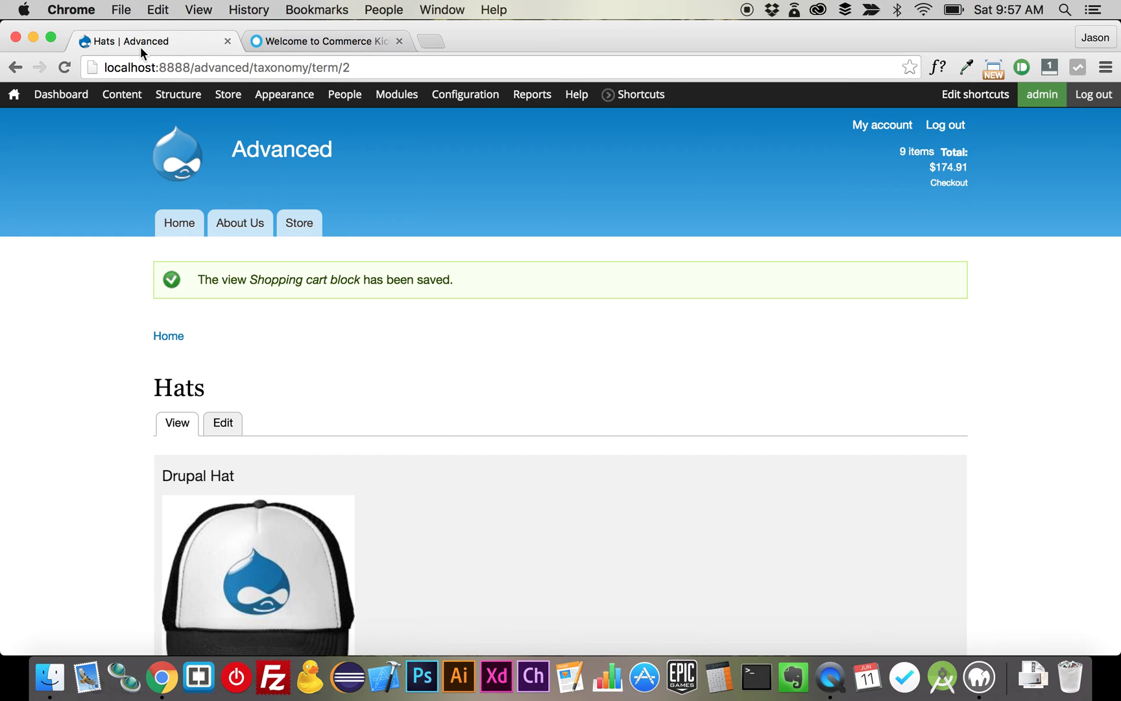
{"action": "left_click", "coordinate": [319, 43]}
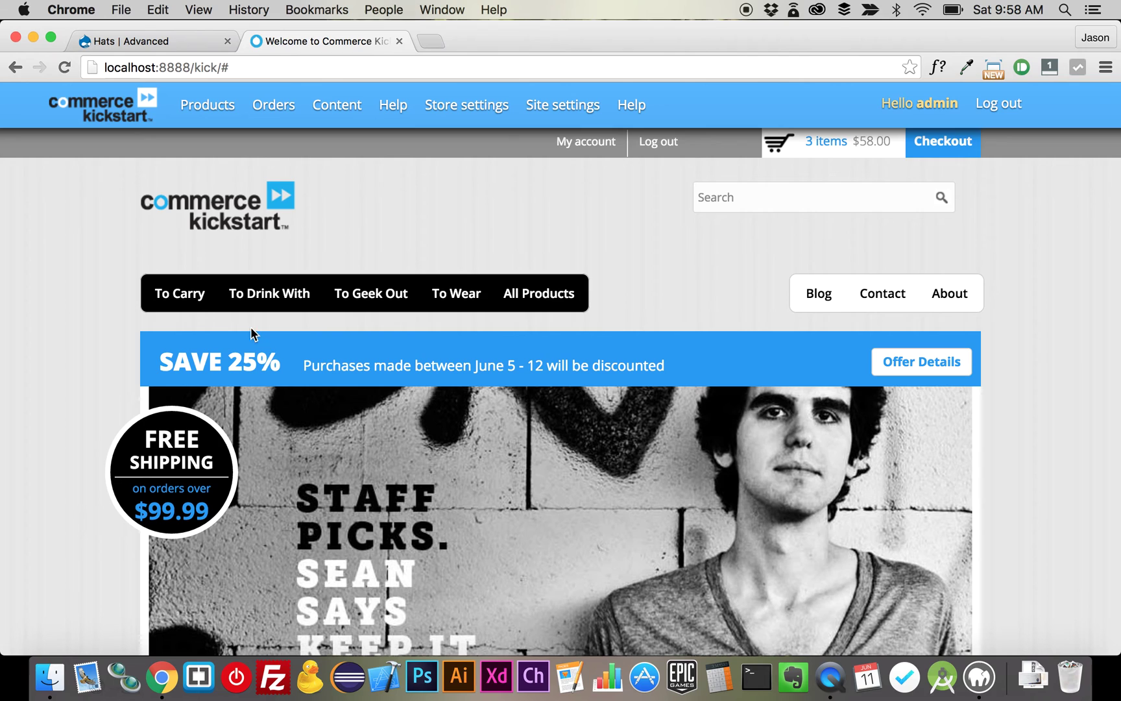
Browse the Kickstart To Wear collection and open the Drupal Commerce Ski Cap product
{"action": "scroll", "coordinate": [696, 328], "scroll_direction": "down", "scroll_amount": 10}
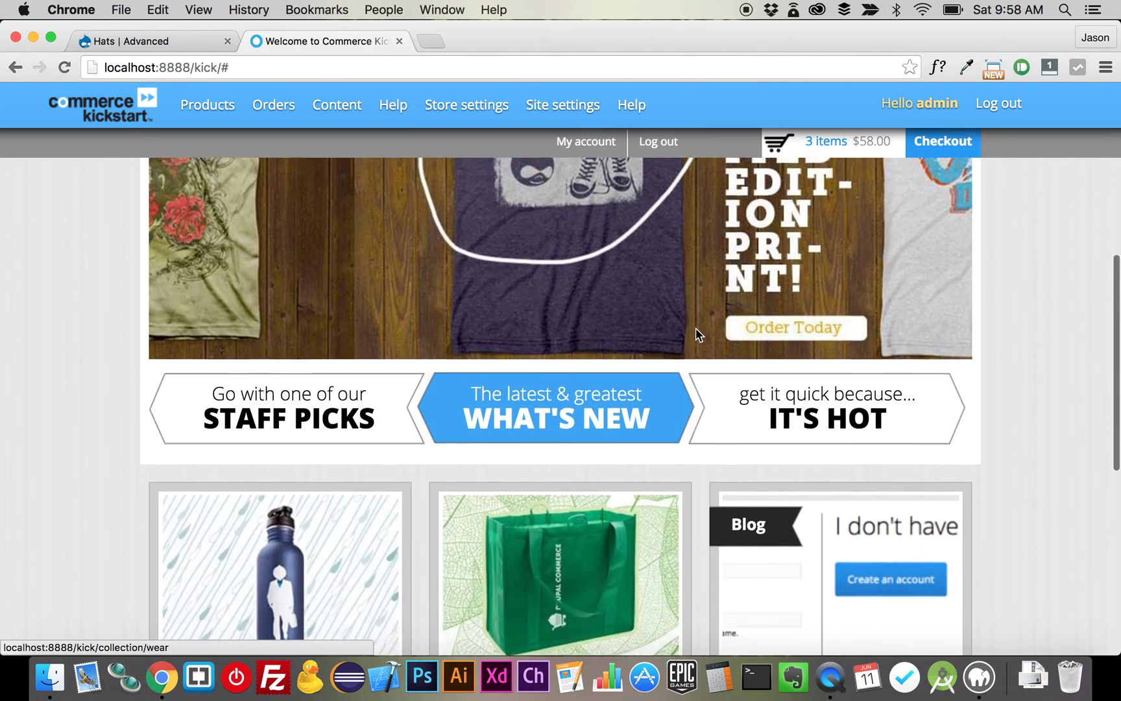
{"action": "scroll", "coordinate": [696, 328], "scroll_direction": "up", "scroll_amount": 10}
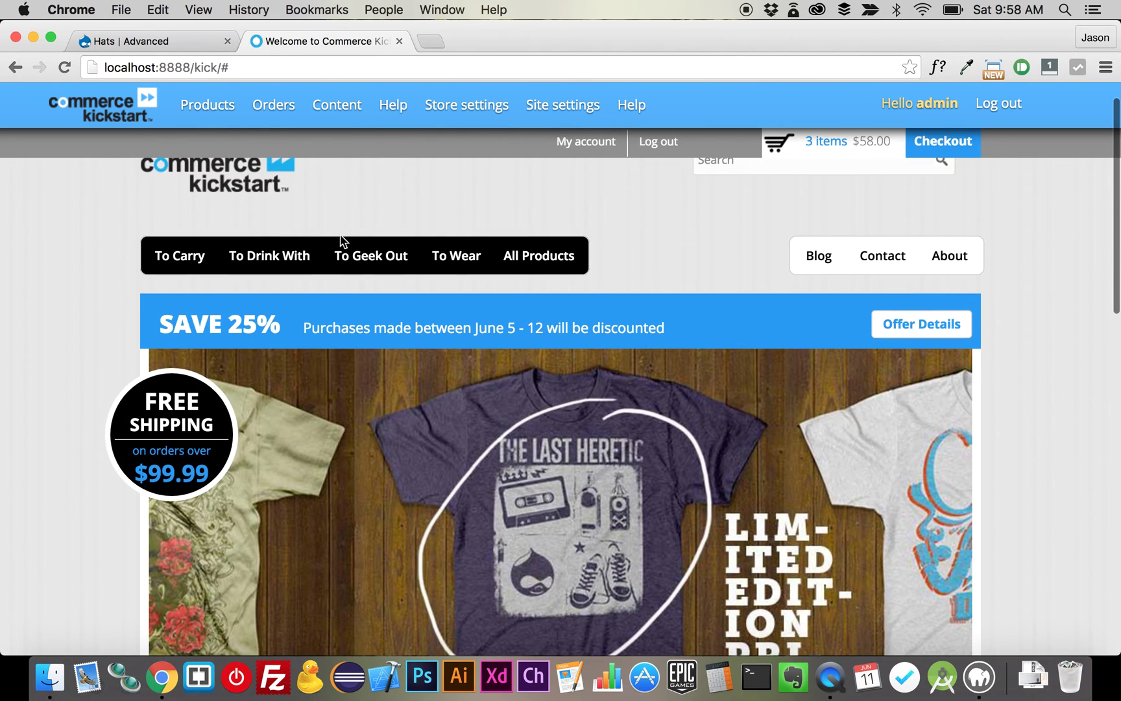
{"action": "left_click", "coordinate": [459, 259]}
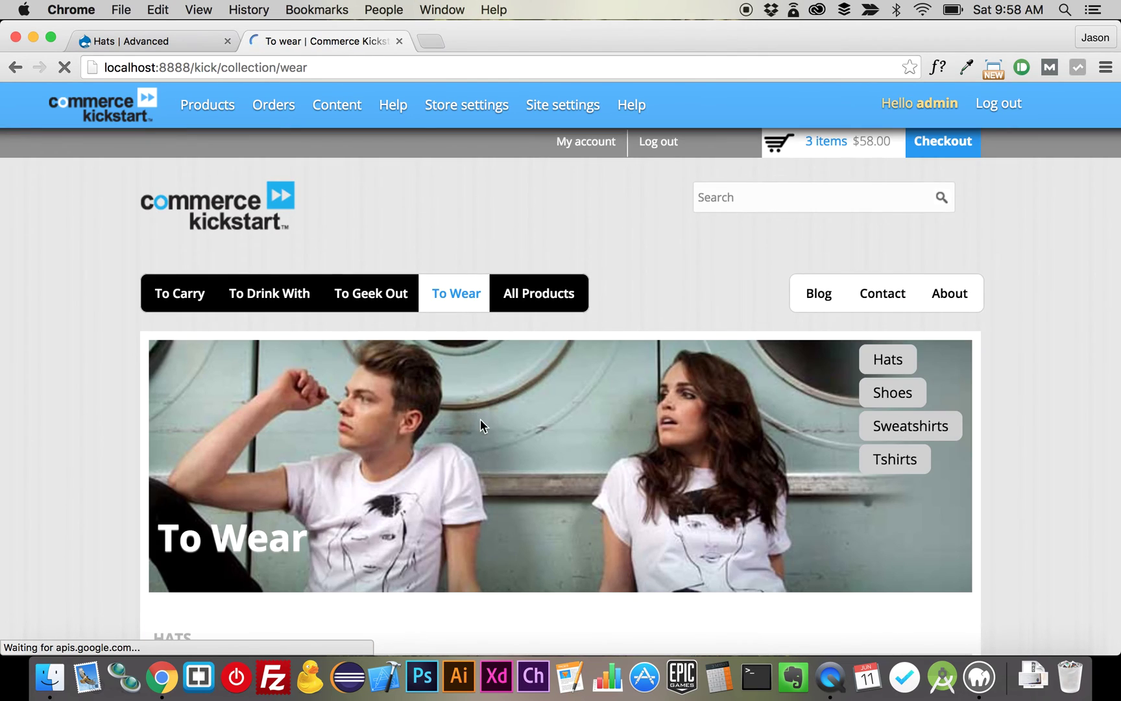
{"action": "scroll", "coordinate": [480, 418], "scroll_direction": "down", "scroll_amount": 5}
{"action": "scroll", "coordinate": [481, 422], "scroll_direction": "down", "scroll_amount": 2}
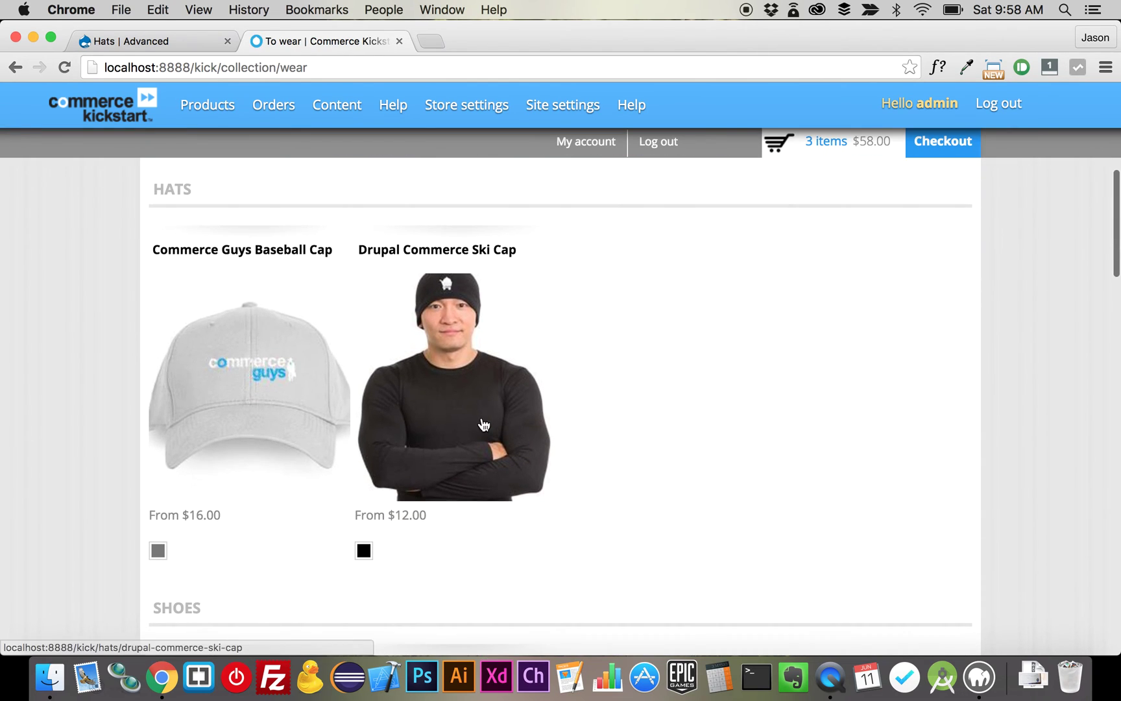
{"action": "left_click", "coordinate": [458, 446]}
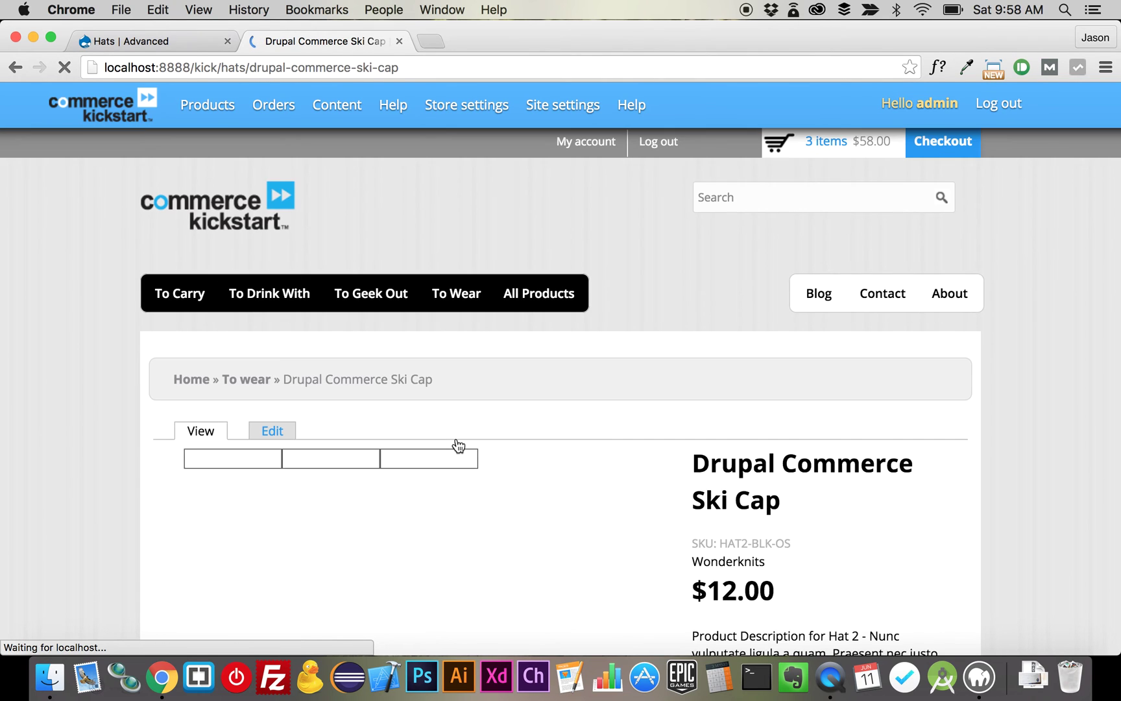
Look over the Ski Cap product page
{"action": "scroll", "coordinate": [458, 446], "scroll_direction": "down", "scroll_amount": 5}
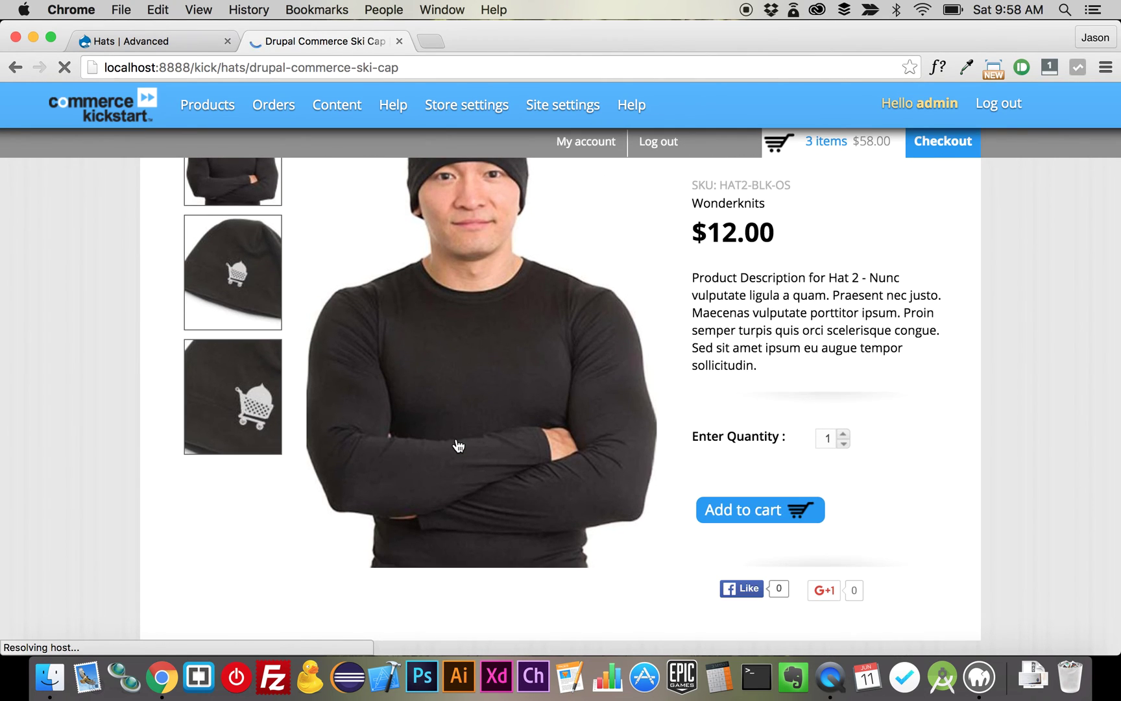
{"action": "scroll", "coordinate": [730, 499], "scroll_direction": "down", "scroll_amount": 3}
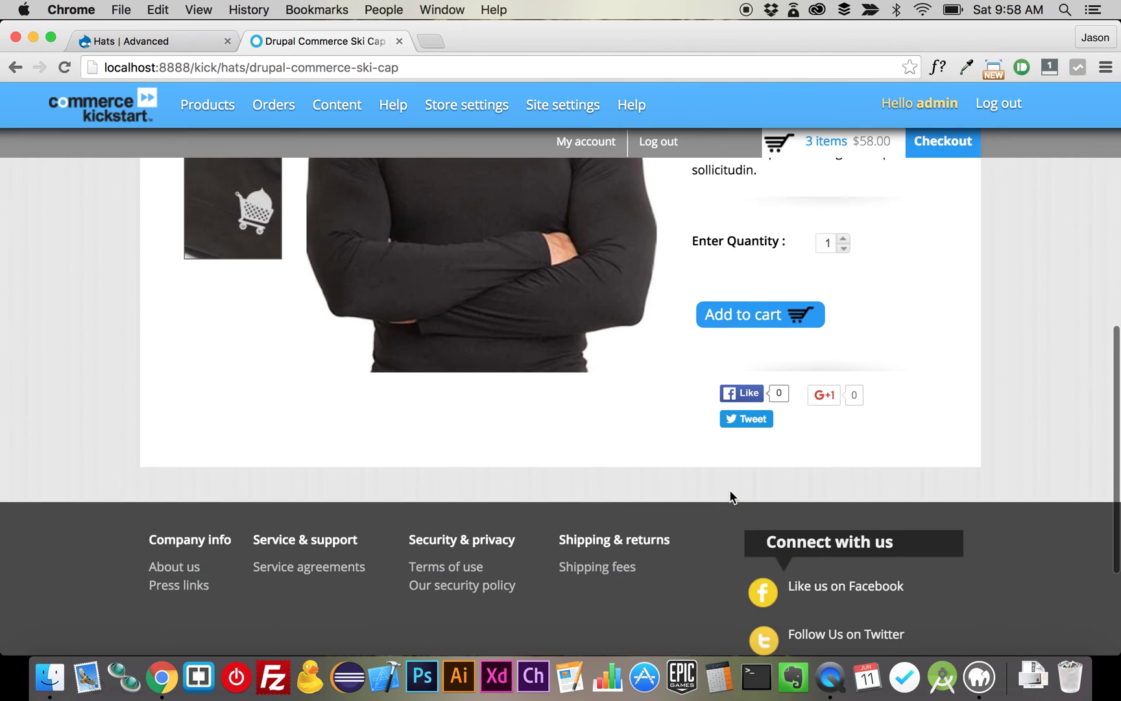
{"action": "scroll", "coordinate": [730, 493], "scroll_direction": "up", "scroll_amount": 5}
{"action": "scroll", "coordinate": [729, 491], "scroll_direction": "left", "scroll_amount": 5}
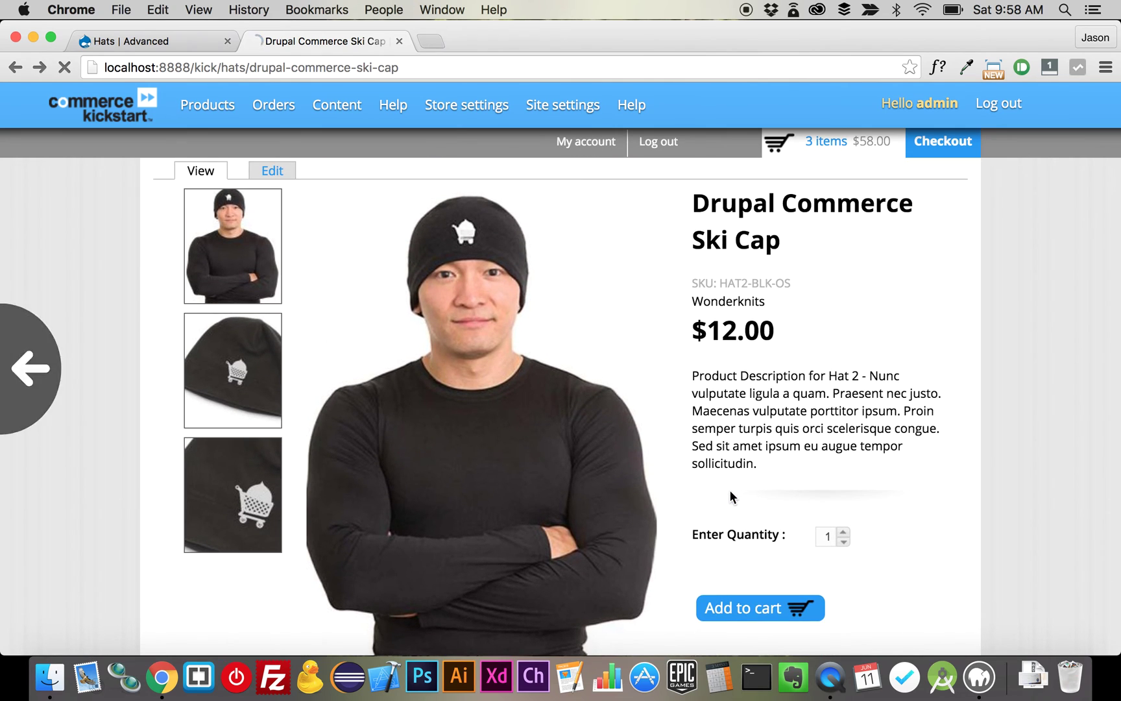
{"action": "scroll", "coordinate": [730, 498], "scroll_direction": "down", "scroll_amount": 1}
{"action": "scroll", "coordinate": [730, 491], "scroll_direction": "down", "scroll_amount": 10}
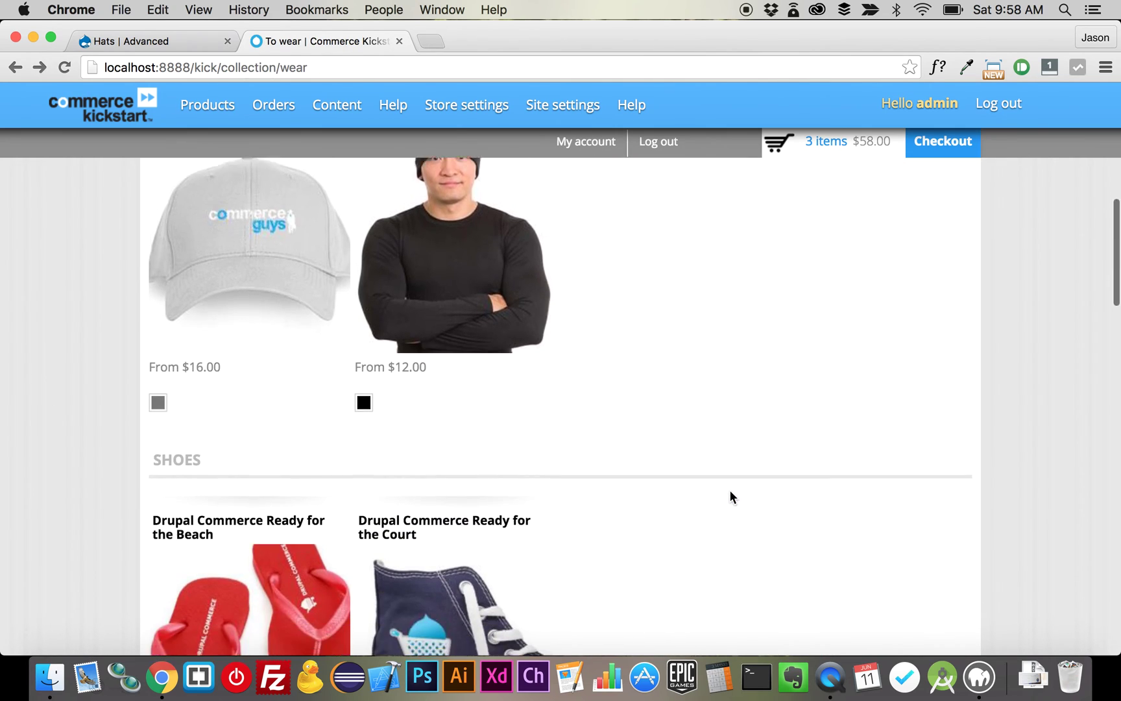
{"action": "scroll", "coordinate": [730, 497], "scroll_direction": "down", "scroll_amount": 5}
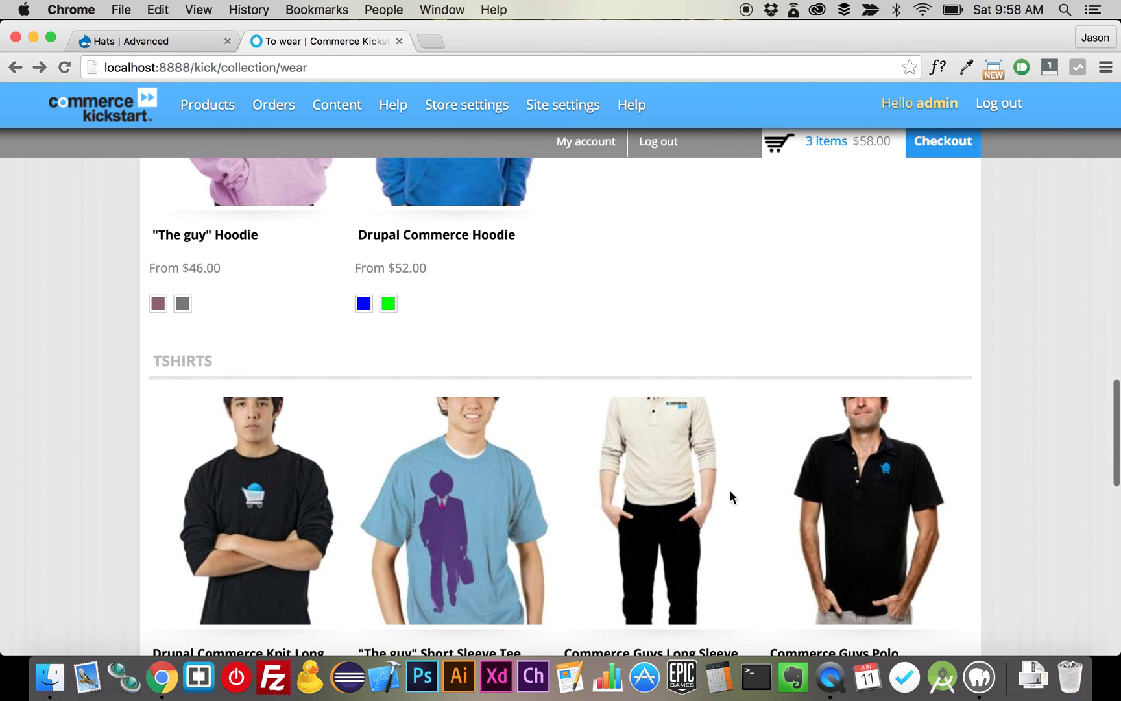
{"action": "scroll", "coordinate": [724, 418], "scroll_direction": "up", "scroll_amount": 4}
On the Drupal Commerce Hoodie page, preview the green swatch, then switch back to blue
{"action": "left_click", "coordinate": [483, 434]}
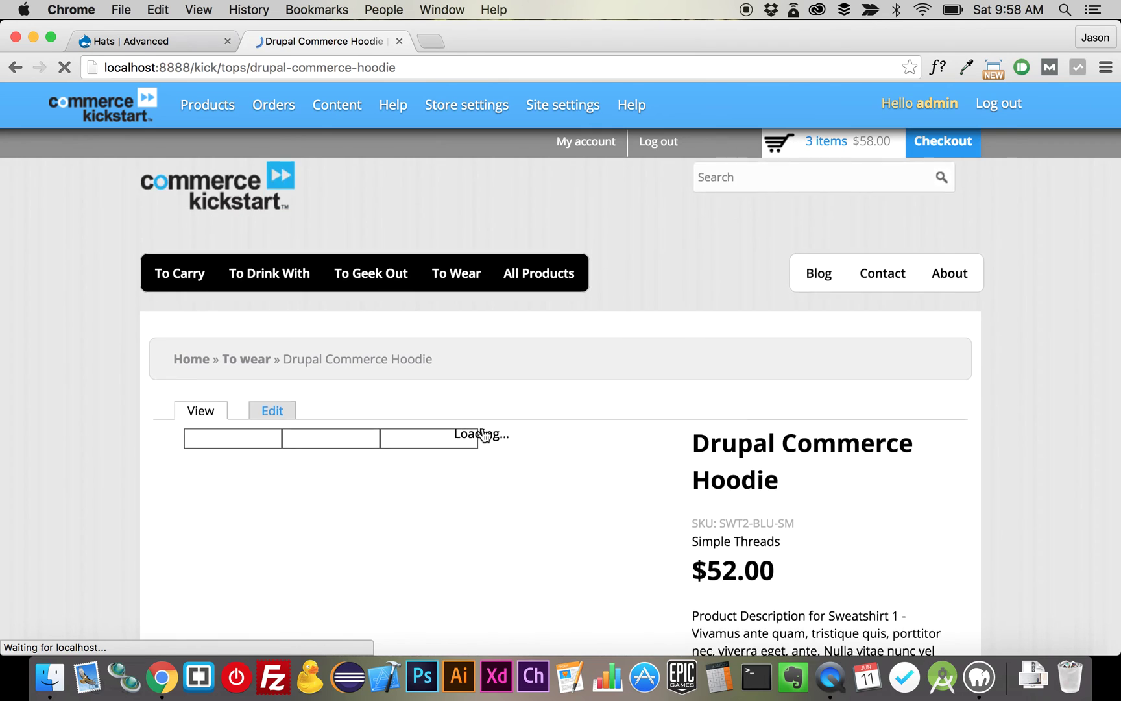
{"action": "scroll", "coordinate": [484, 436], "scroll_direction": "down", "scroll_amount": 2}
{"action": "scroll", "coordinate": [649, 512], "scroll_direction": "down", "scroll_amount": 4}
{"action": "scroll", "coordinate": [664, 524], "scroll_direction": "down", "scroll_amount": 1}
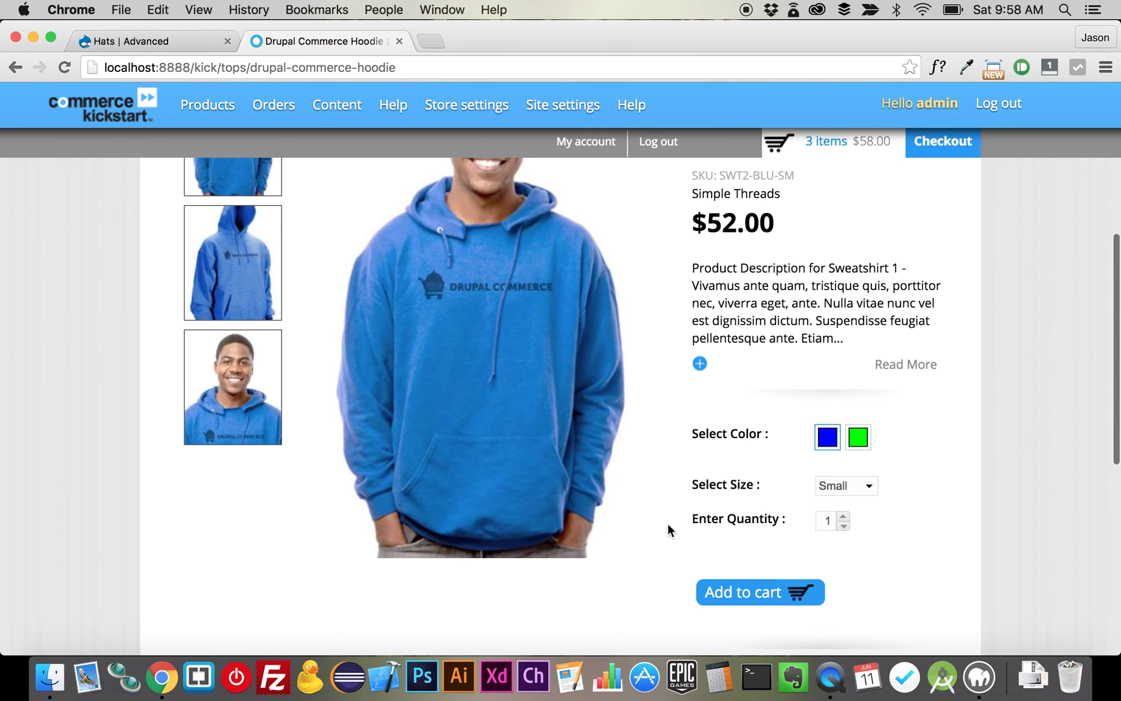
{"action": "left_click", "coordinate": [858, 438]}
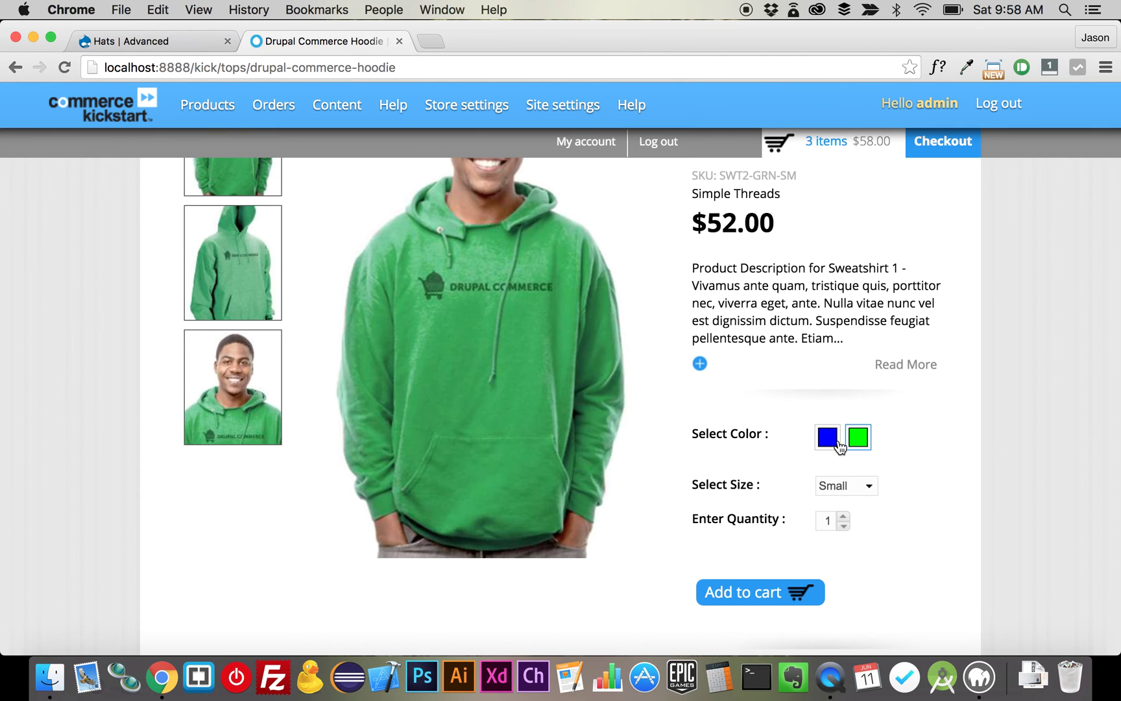
{"action": "left_click", "coordinate": [840, 447]}
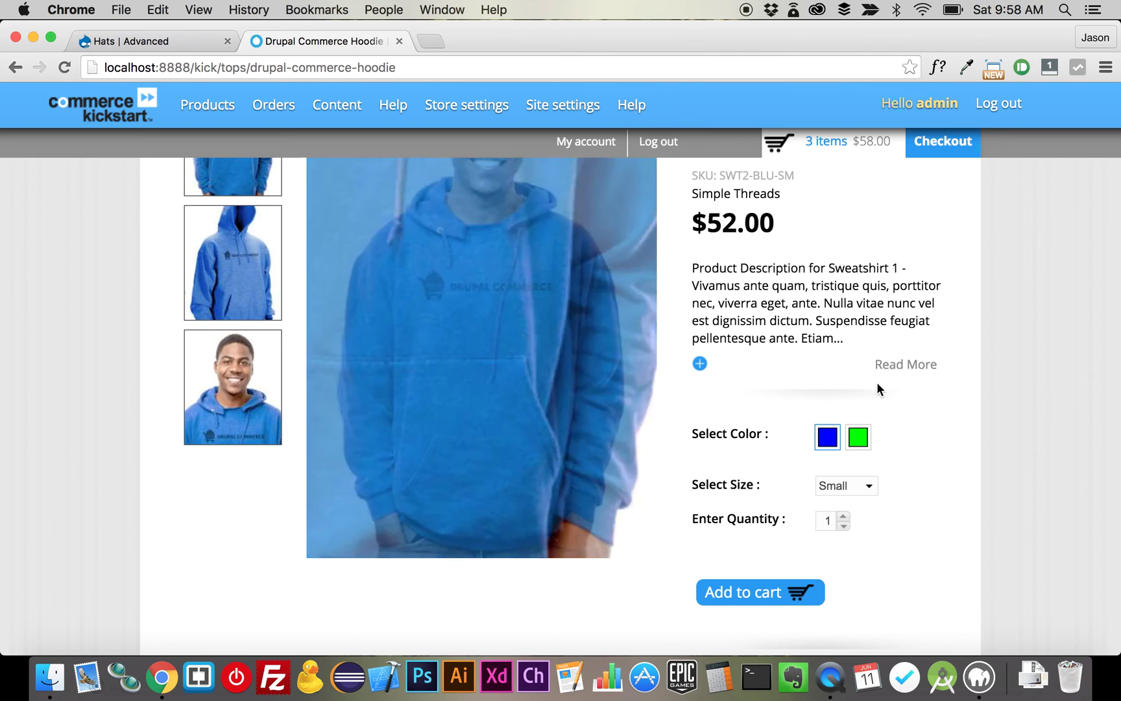
Finish reviewing the hoodie page and close the Commerce Kickstart store tab
{"action": "scroll", "coordinate": [555, 395], "scroll_direction": "up", "scroll_amount": 2}
{"action": "scroll", "coordinate": [555, 395], "scroll_direction": "up", "scroll_amount": 2}
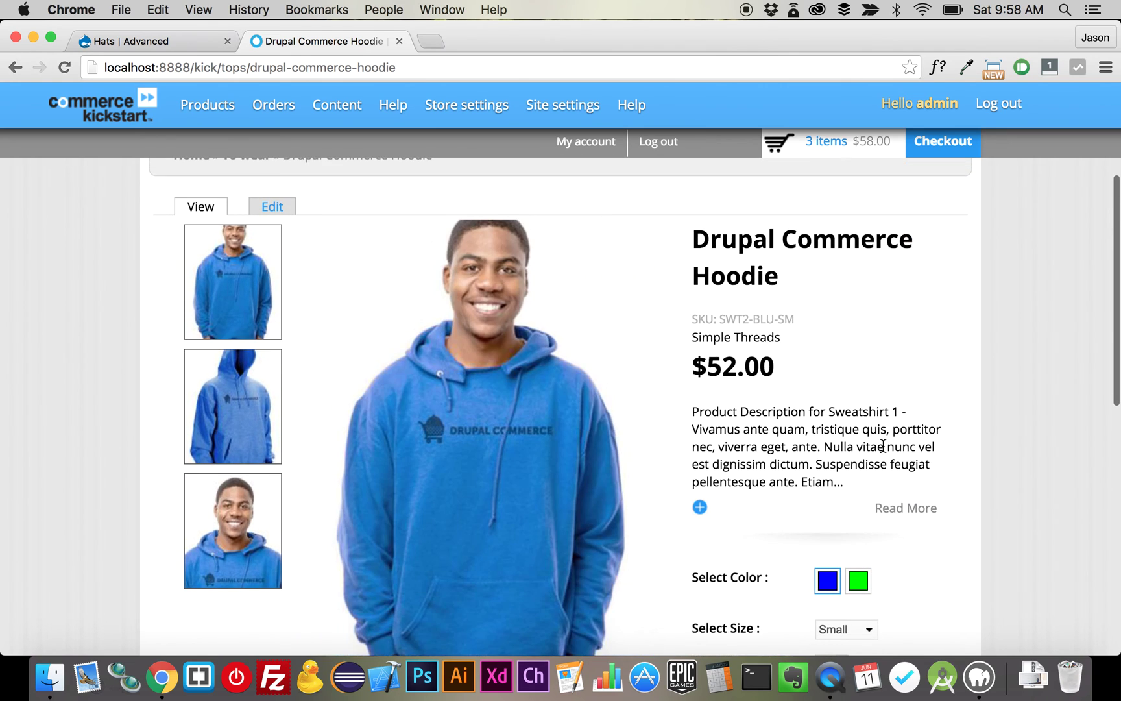
{"action": "scroll", "coordinate": [955, 454], "scroll_direction": "down", "scroll_amount": 1}
{"action": "scroll", "coordinate": [957, 460], "scroll_direction": "down", "scroll_amount": 3}
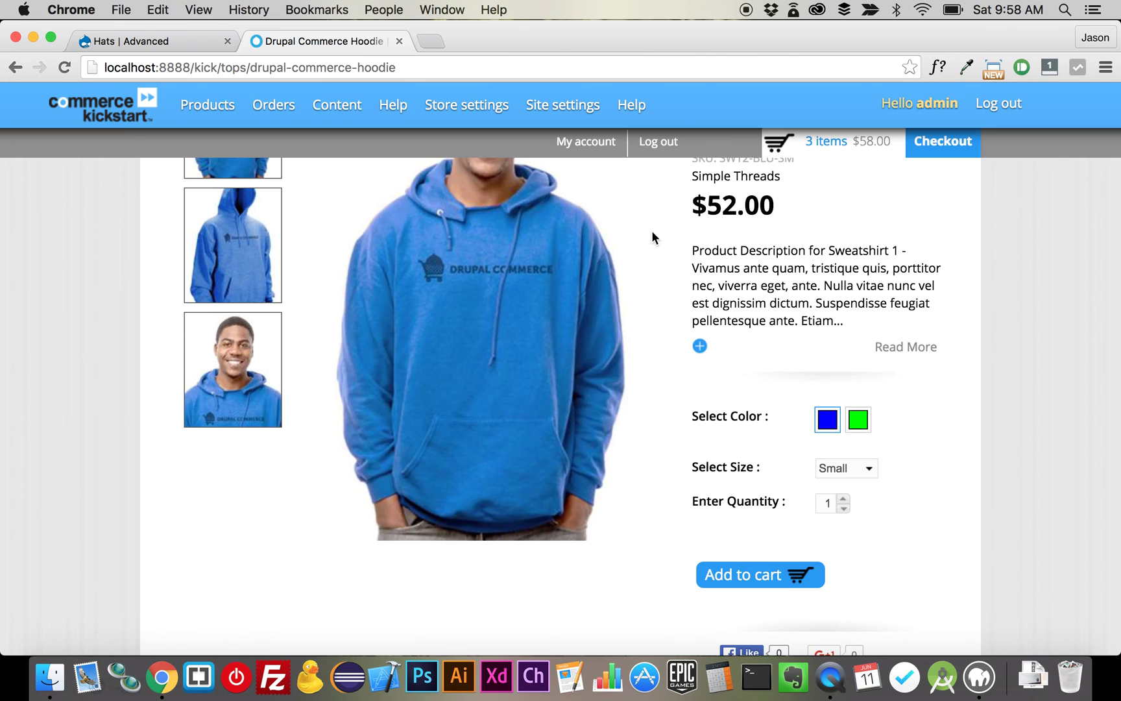
{"action": "left_click", "coordinate": [398, 40]}
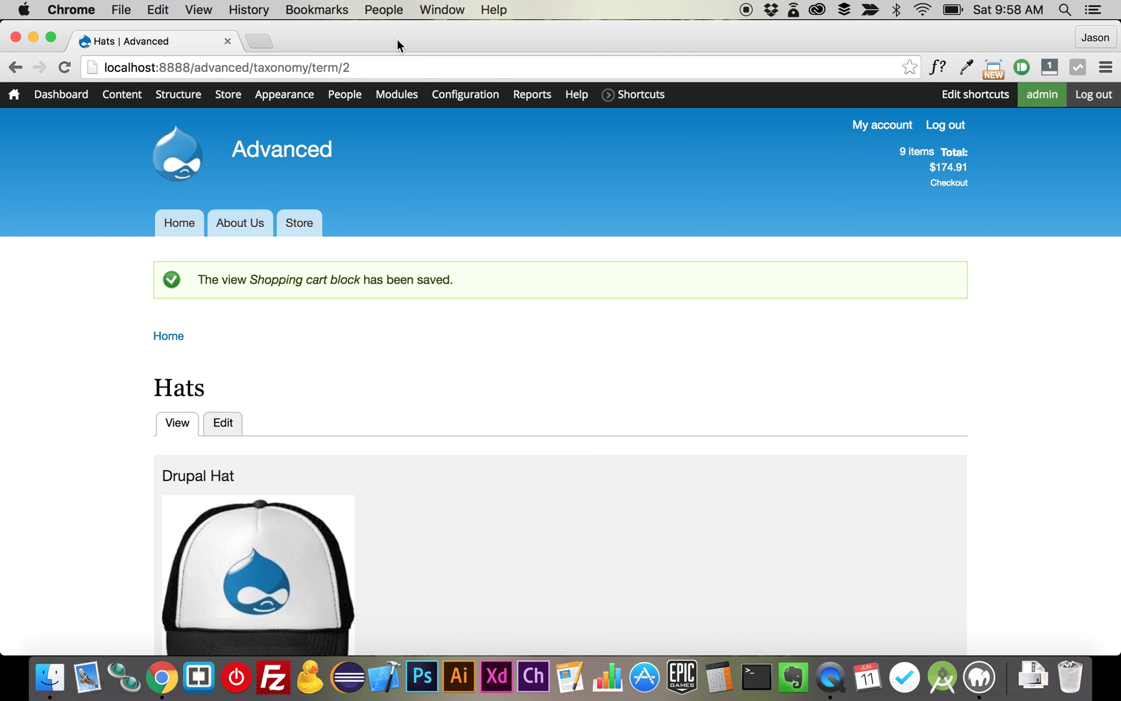